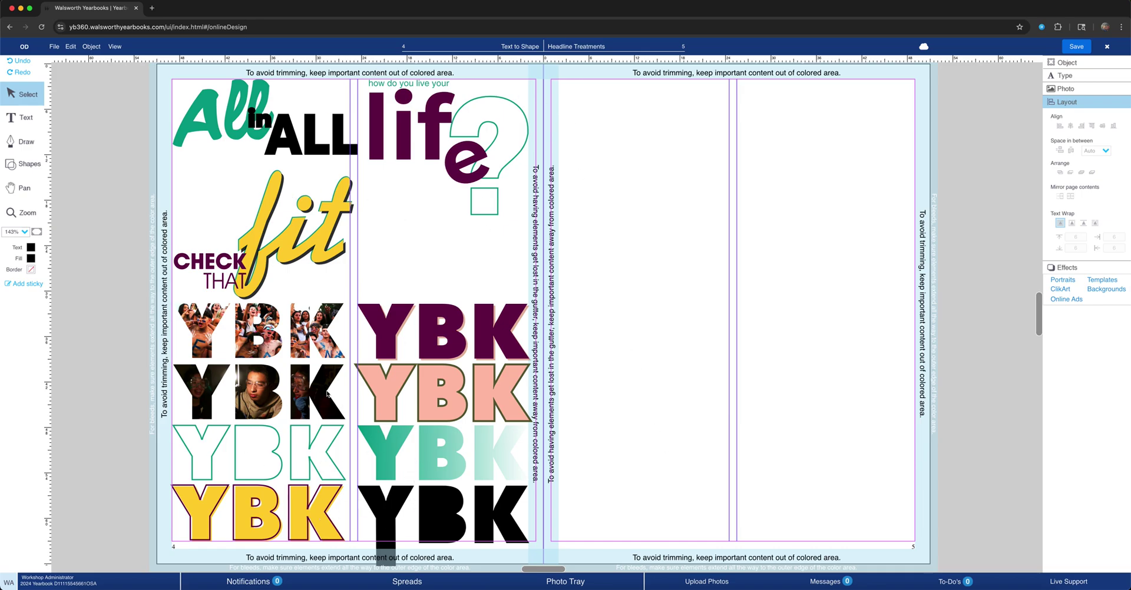
Add a text box reading "YBK" near the top of blank page 5.
{"action": "left_click", "coordinate": [29, 121]}
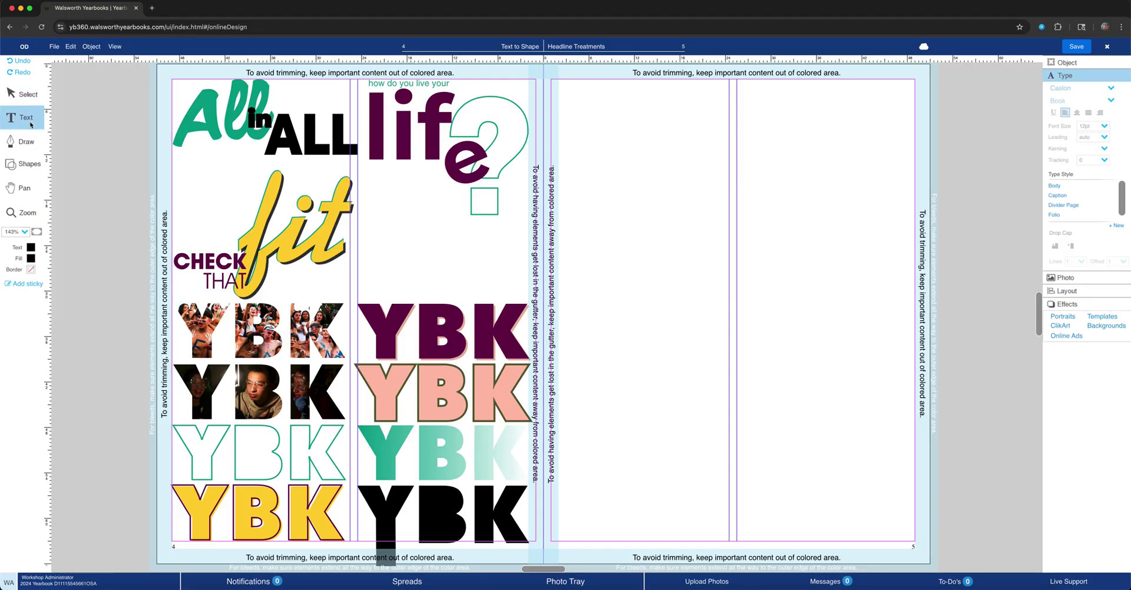
{"action": "left_click_drag", "start_coordinate": [574, 88], "coordinate": [762, 199]}
{"action": "type", "text": "YBK"}
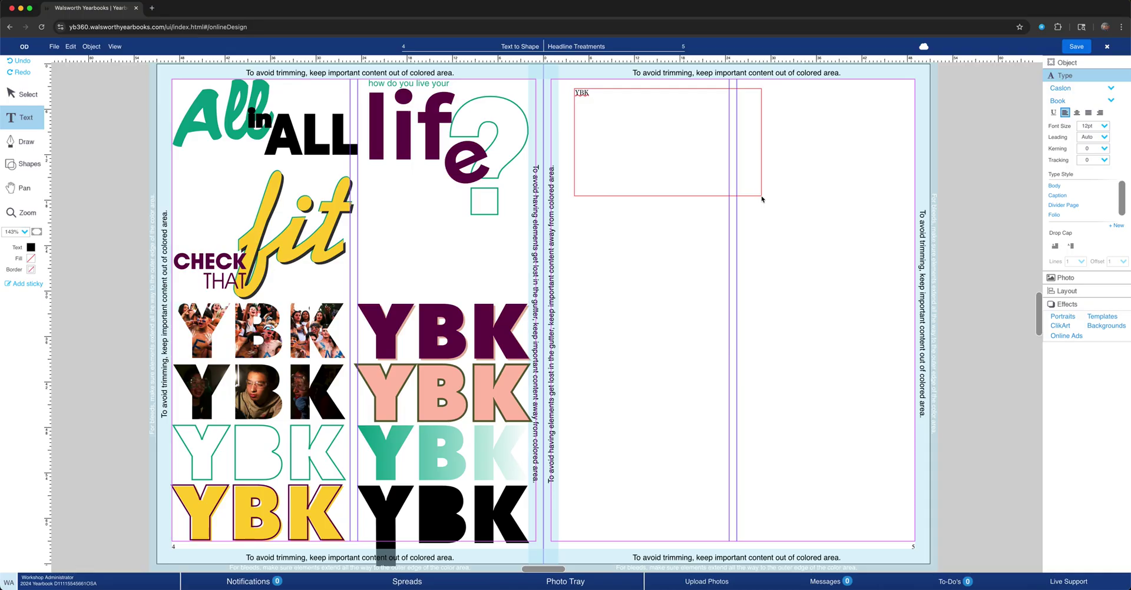
Set the YBK text's font to Enamel Brush Regular.
{"action": "left_click_drag", "start_coordinate": [599, 106], "coordinate": [570, 96]}
{"action": "left_click", "coordinate": [1069, 91]}
{"action": "left_click", "coordinate": [1064, 111]}
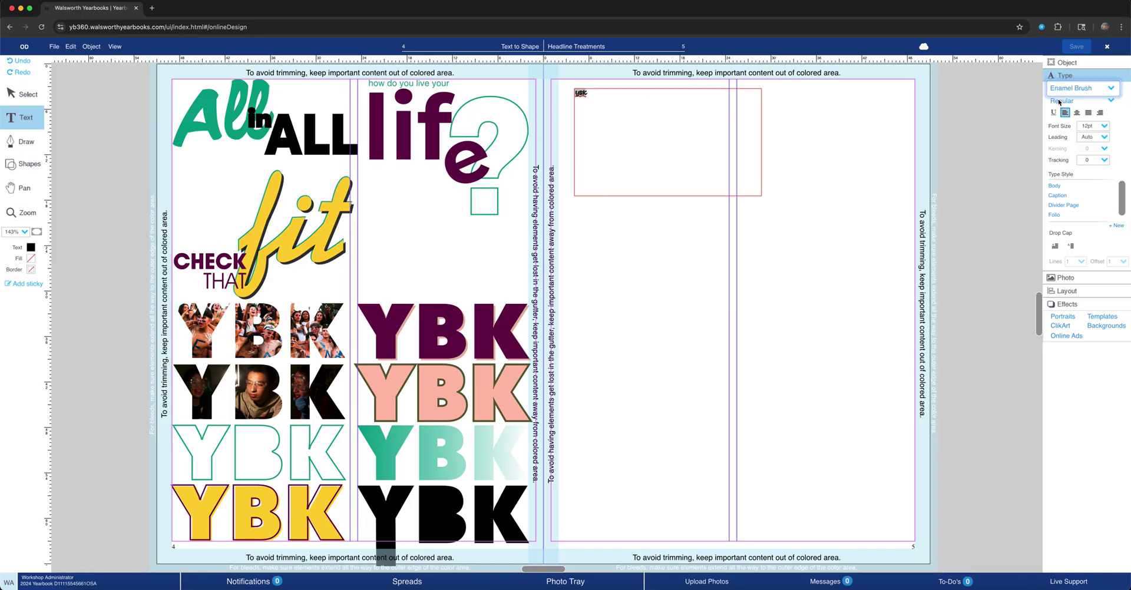
{"action": "left_click", "coordinate": [1059, 101]}
{"action": "left_click", "coordinate": [1061, 103]}
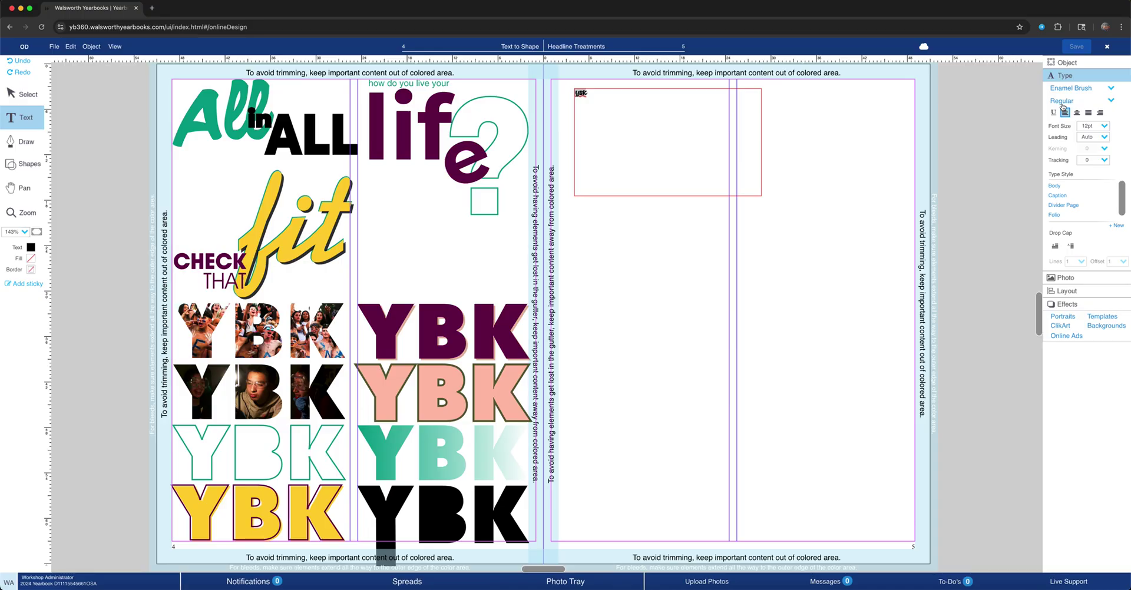
Set the YBK text to 18 pt and try to convert it to a shape.
{"action": "left_click", "coordinate": [593, 94]}
{"action": "double_click", "coordinate": [578, 94]}
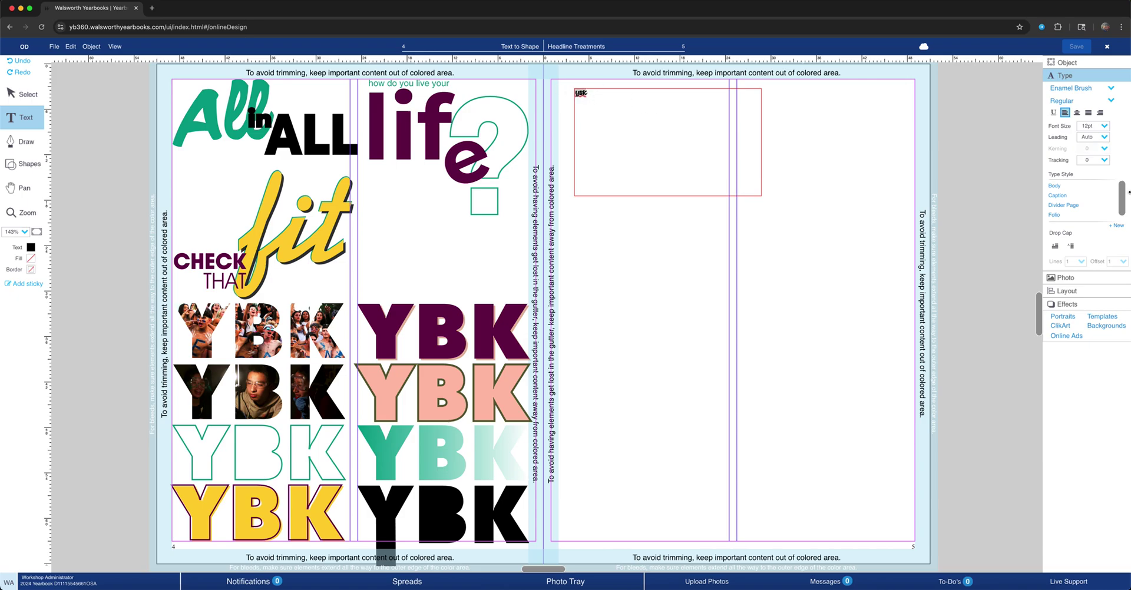
{"action": "left_click", "coordinate": [1105, 125]}
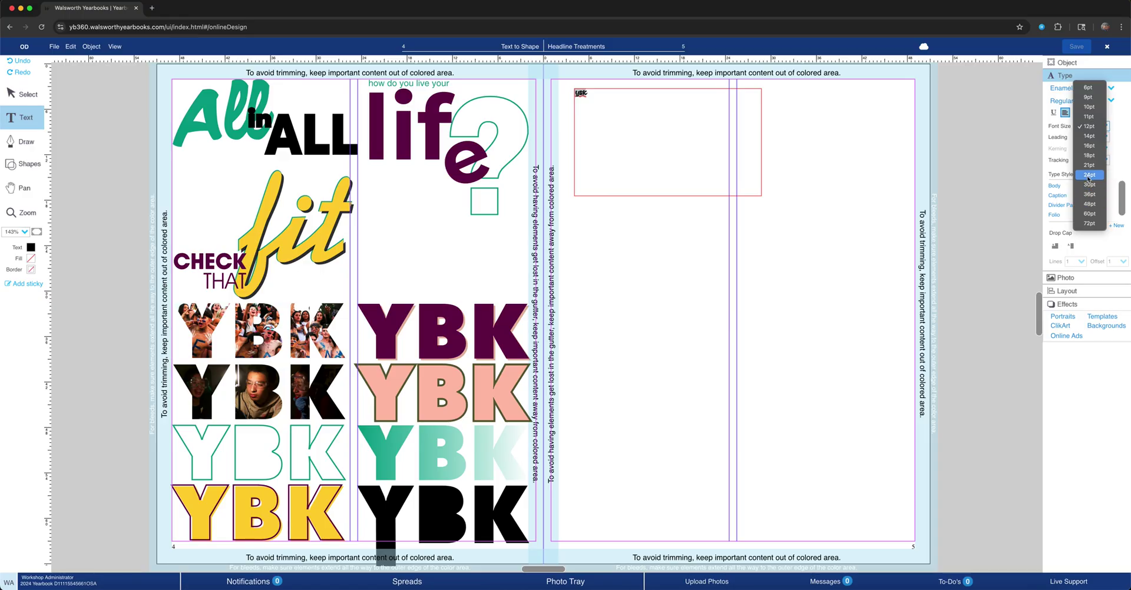
{"action": "left_click", "coordinate": [1089, 156]}
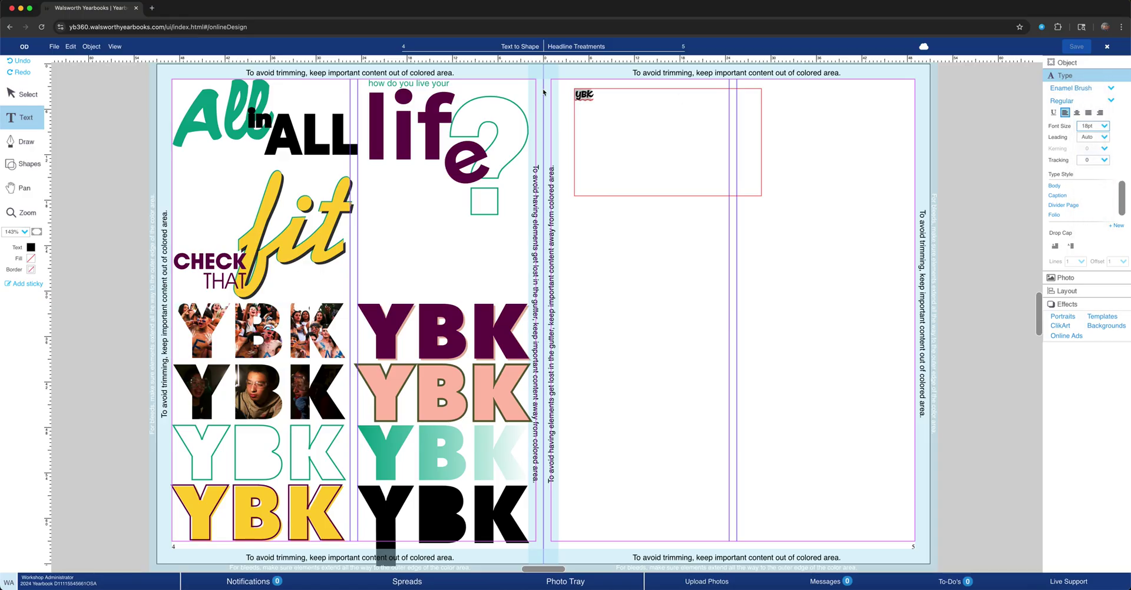
{"action": "left_click", "coordinate": [95, 48]}
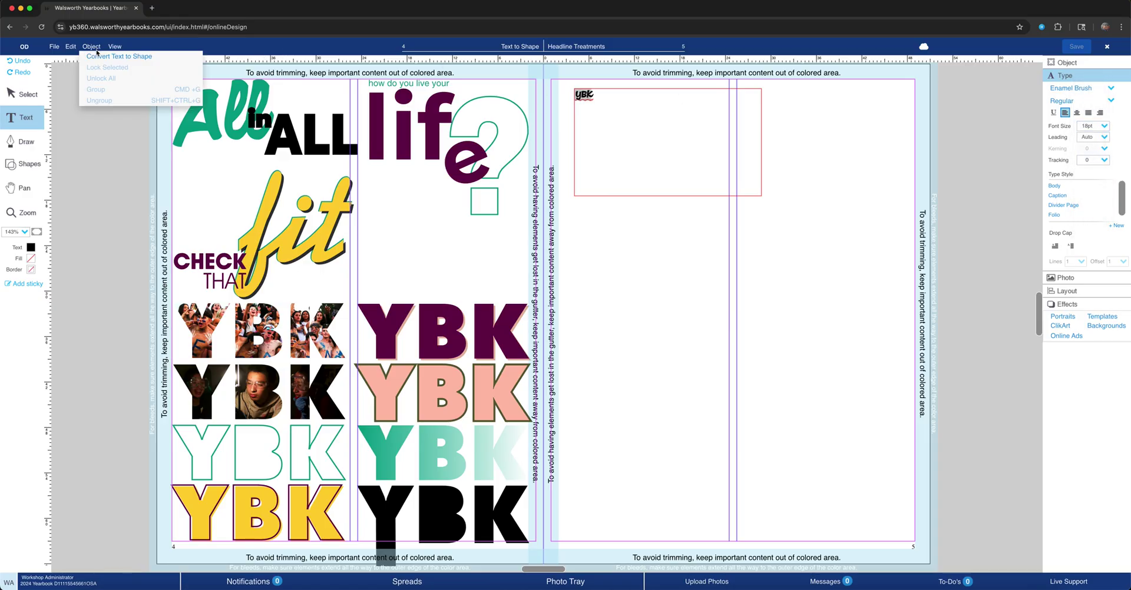
{"action": "left_click", "coordinate": [106, 57]}
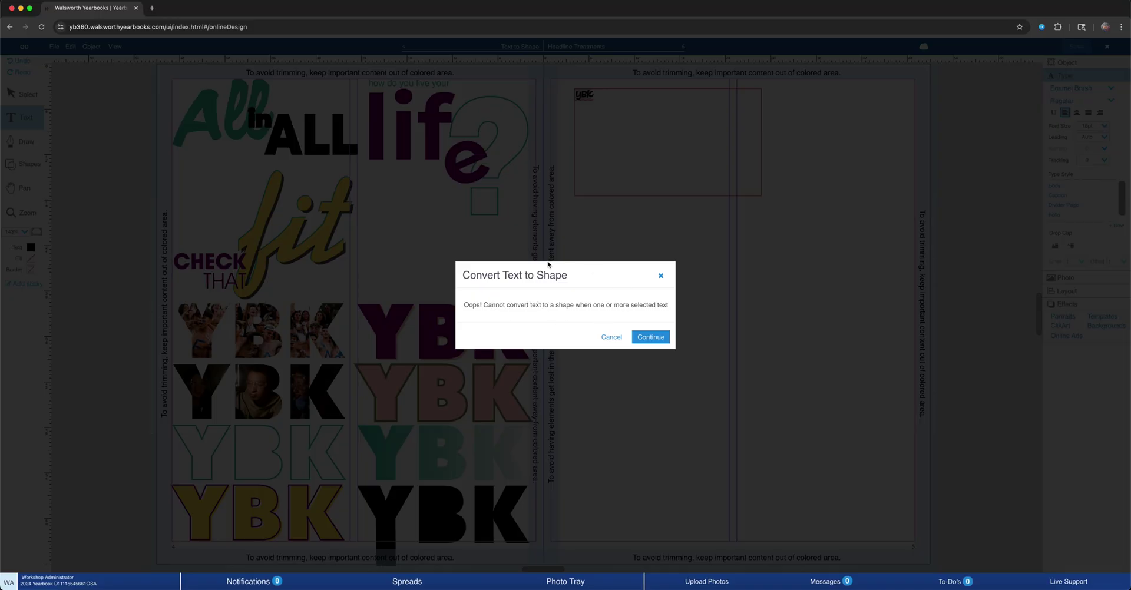
{"action": "left_click", "coordinate": [650, 336]}
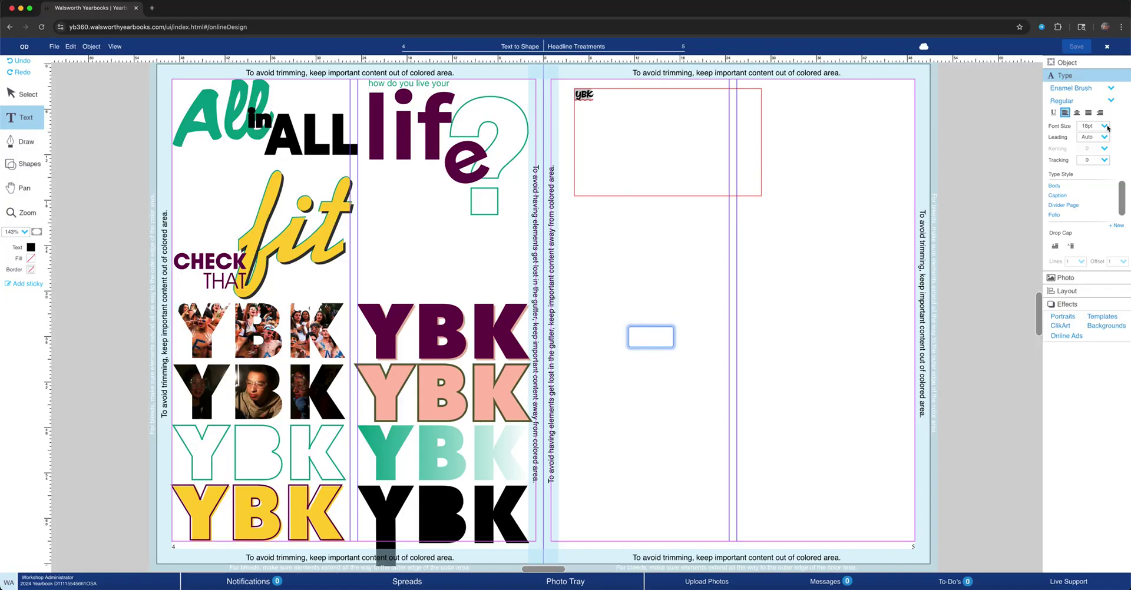
Set the YBK text to 30 pt and convert it to a shape.
{"action": "left_click", "coordinate": [1105, 127]}
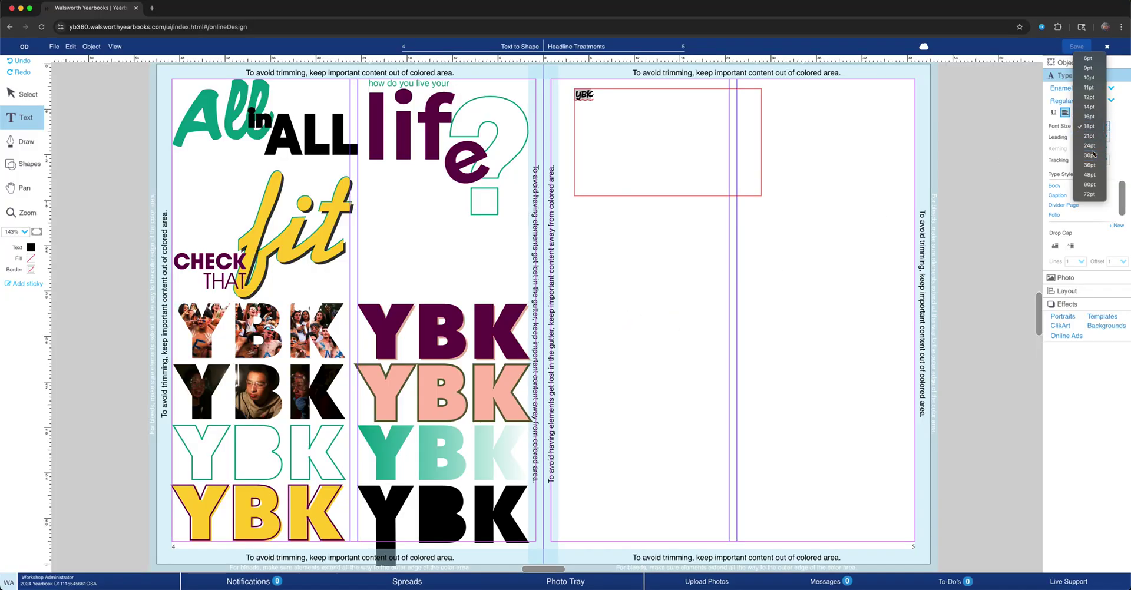
{"action": "left_click", "coordinate": [1090, 155]}
{"action": "left_click", "coordinate": [93, 47]}
{"action": "left_click", "coordinate": [106, 58]}
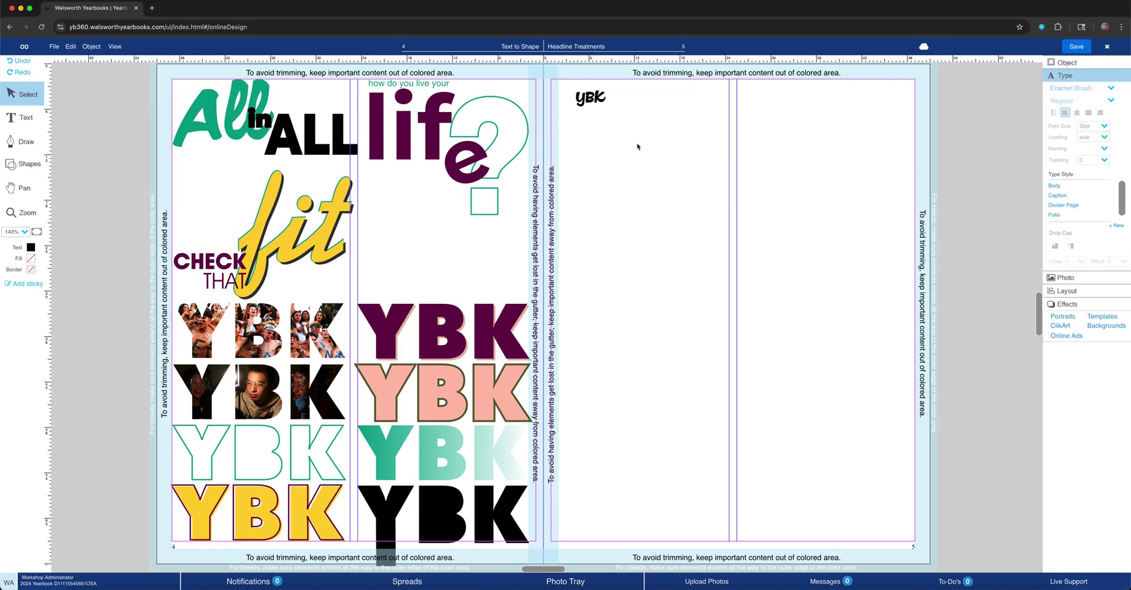
Enlarge the YBK shape until it nearly spans the first column of page 5.
{"action": "left_click", "coordinate": [596, 98]}
{"action": "left_click_drag", "start_coordinate": [604, 109], "coordinate": [719, 168]}
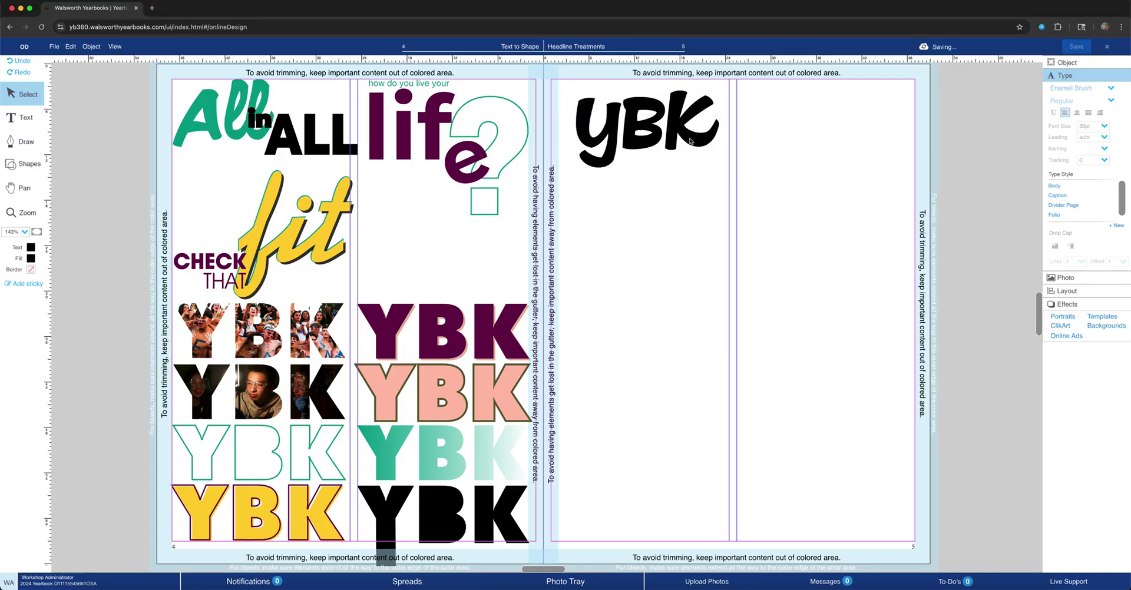
{"action": "left_click", "coordinate": [652, 217]}
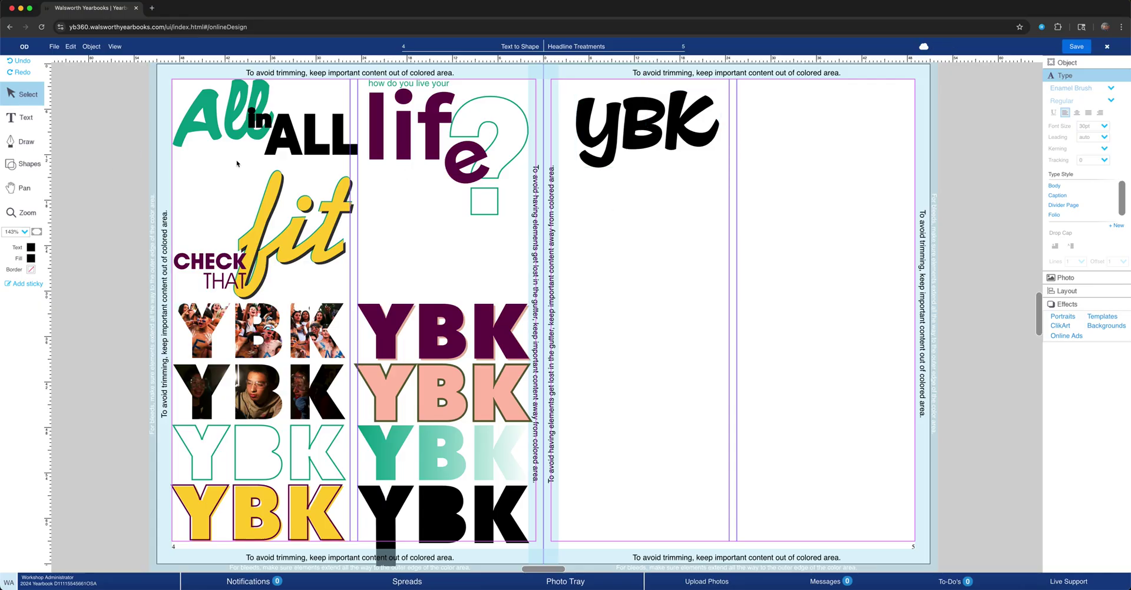
Add a wide text box below the YBK shape reading "YEARBOOK YEARBOOK" on one line.
{"action": "left_click", "coordinate": [24, 117]}
{"action": "left_click_drag", "start_coordinate": [624, 187], "coordinate": [860, 266]}
{"action": "type", "text": "YEARBOO"}
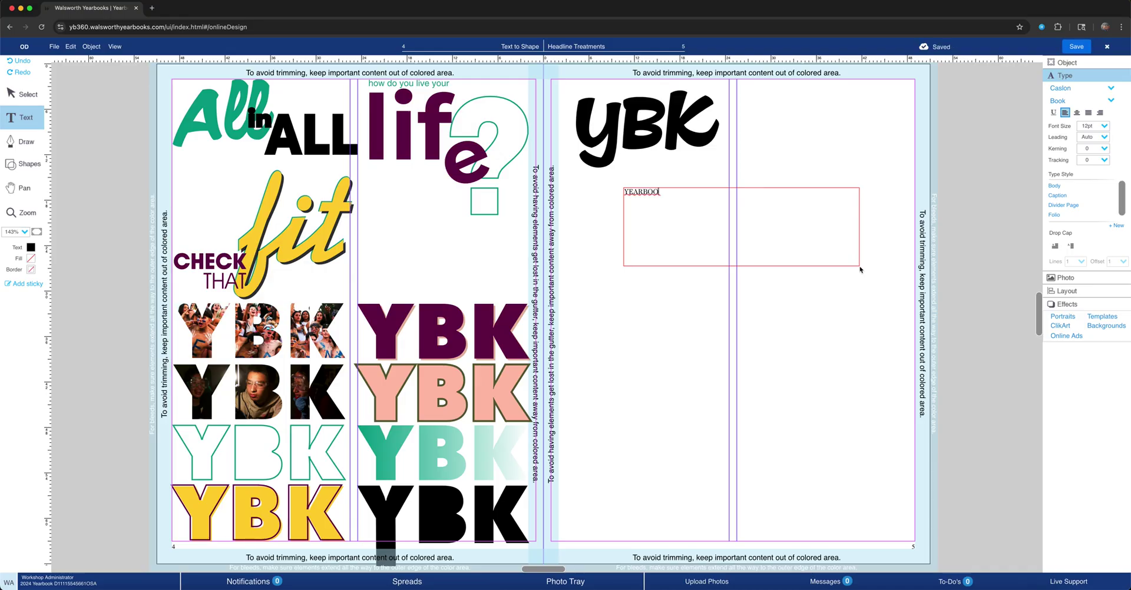
{"action": "type", "text": "K YEARBOOK"}
Duplicate the YEARBOOK YEARBOOK text box and place the copy just below the original.
{"action": "left_click", "coordinate": [27, 94]}
{"action": "key", "text": "super+c"}
{"action": "key", "text": "super+v"}
{"action": "left_click_drag", "start_coordinate": [548, 340], "coordinate": [750, 320]}
Break the copied text into two lines with one YEARBOOK on each.
{"action": "double_click", "coordinate": [699, 273]}
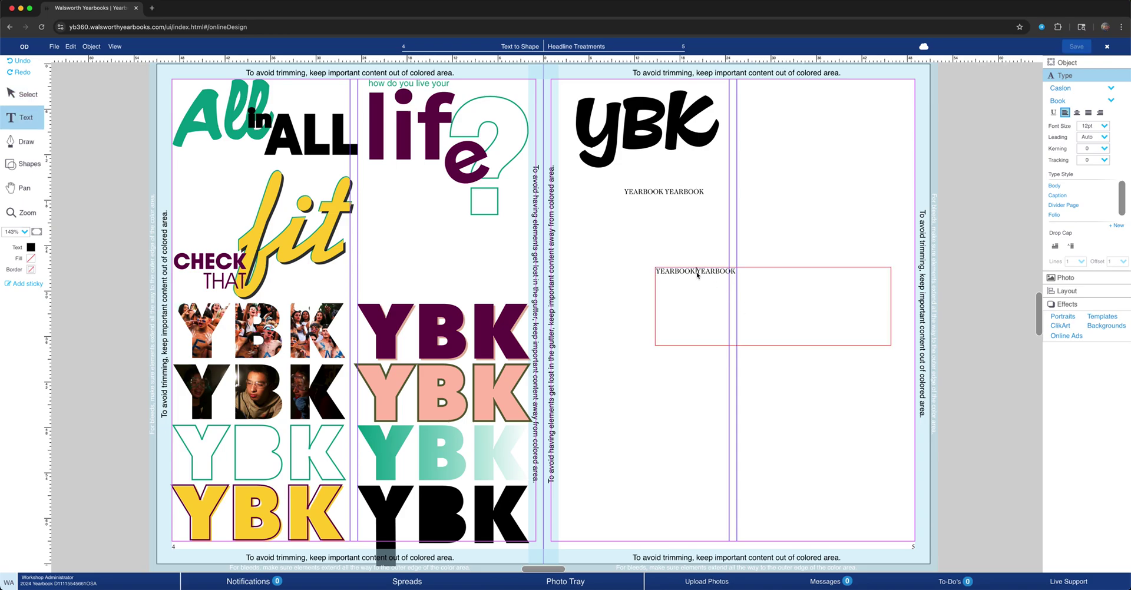
{"action": "key", "text": "Return"}
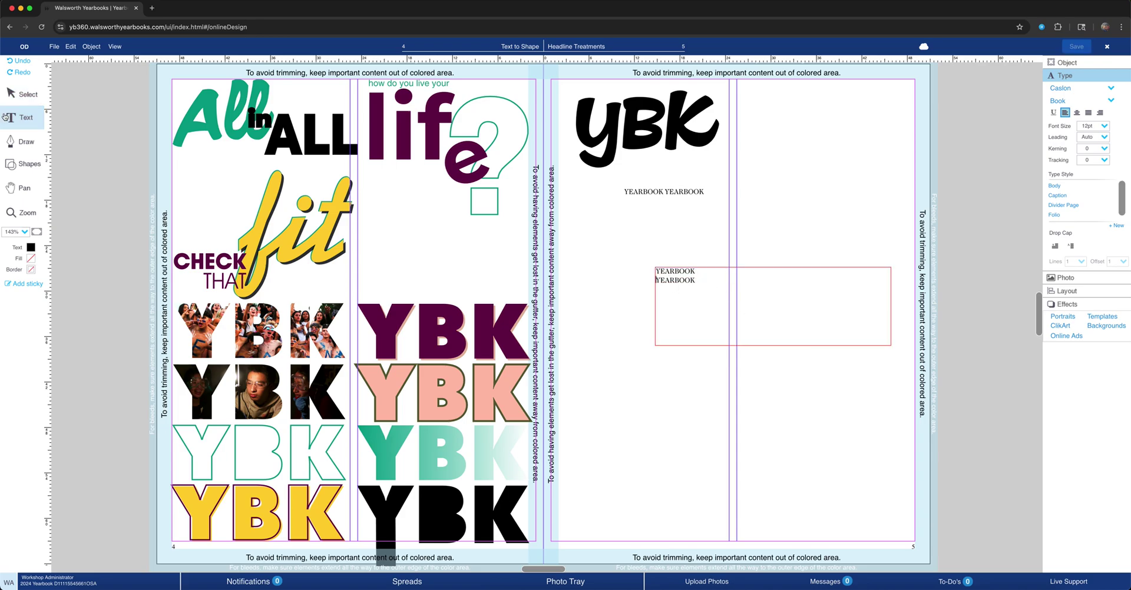
{"action": "left_click", "coordinate": [35, 96]}
Set the font size of both YEARBOOK text boxes to 36 pt.
{"action": "left_click", "coordinate": [686, 197]}
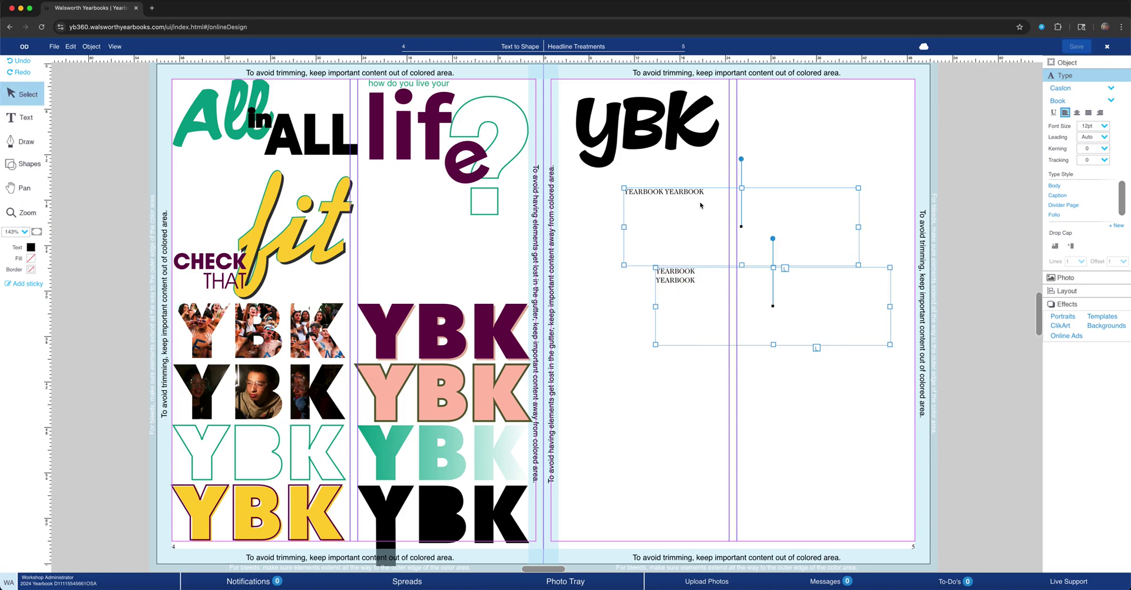
{"action": "left_click", "coordinate": [1105, 126]}
{"action": "left_click", "coordinate": [1090, 194]}
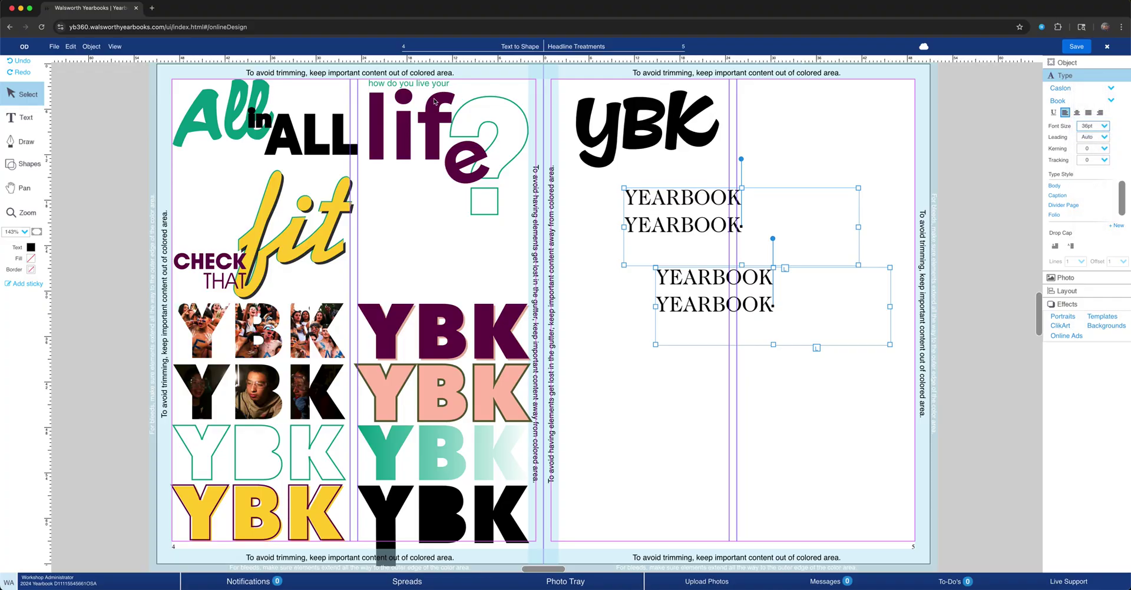
Convert both YEARBOOK text boxes to shapes, then undo the conversion while keeping the 36 pt size.
{"action": "left_click", "coordinate": [91, 47]}
{"action": "left_click", "coordinate": [96, 57]}
{"action": "left_click", "coordinate": [737, 232]}
{"action": "left_click", "coordinate": [733, 304]}
{"action": "key", "text": "super+z"}
{"action": "key", "text": "super+z"}
{"action": "key", "text": "ctrl+z"}
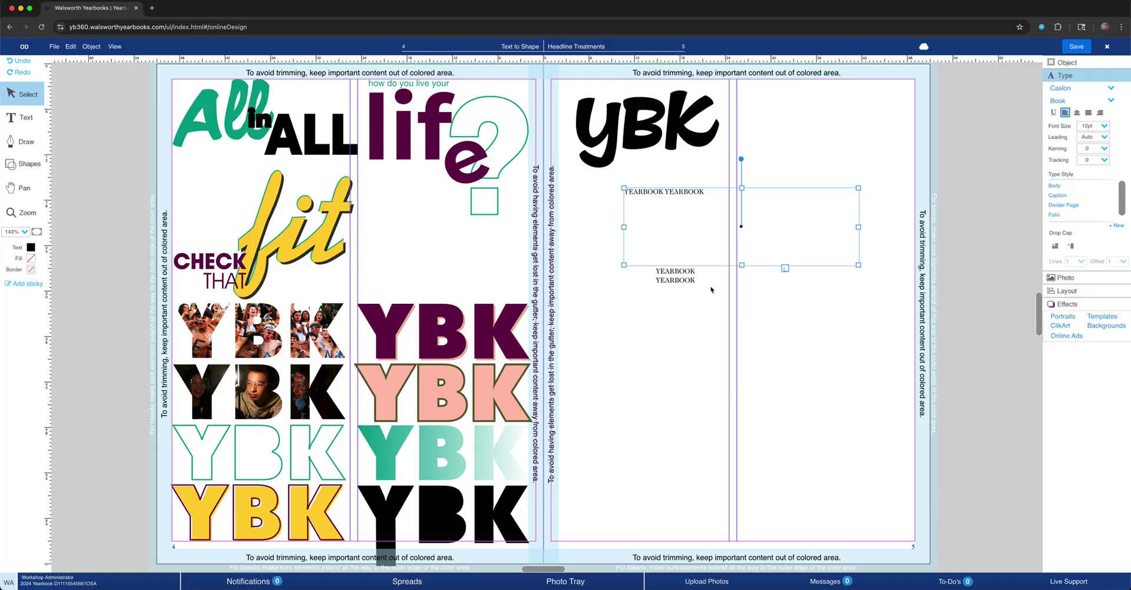
{"action": "left_click", "coordinate": [21, 72]}
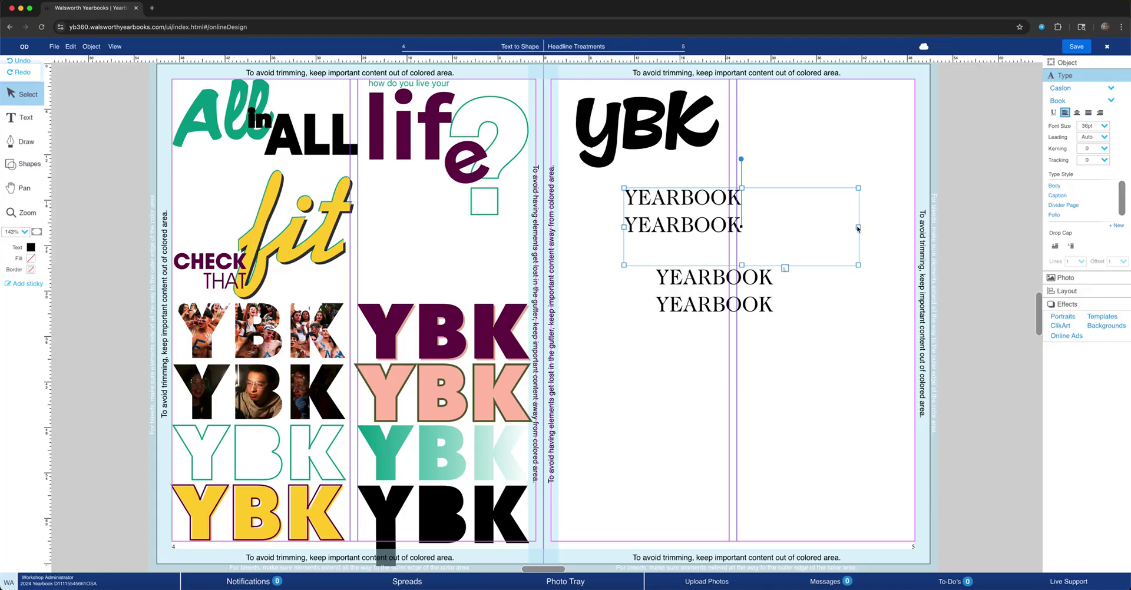
Widen the upper YEARBOOK text box so both words fit on one line, leaving its position as it was.
{"action": "left_click_drag", "start_coordinate": [858, 226], "coordinate": [940, 228]}
{"action": "left_click", "coordinate": [779, 328]}
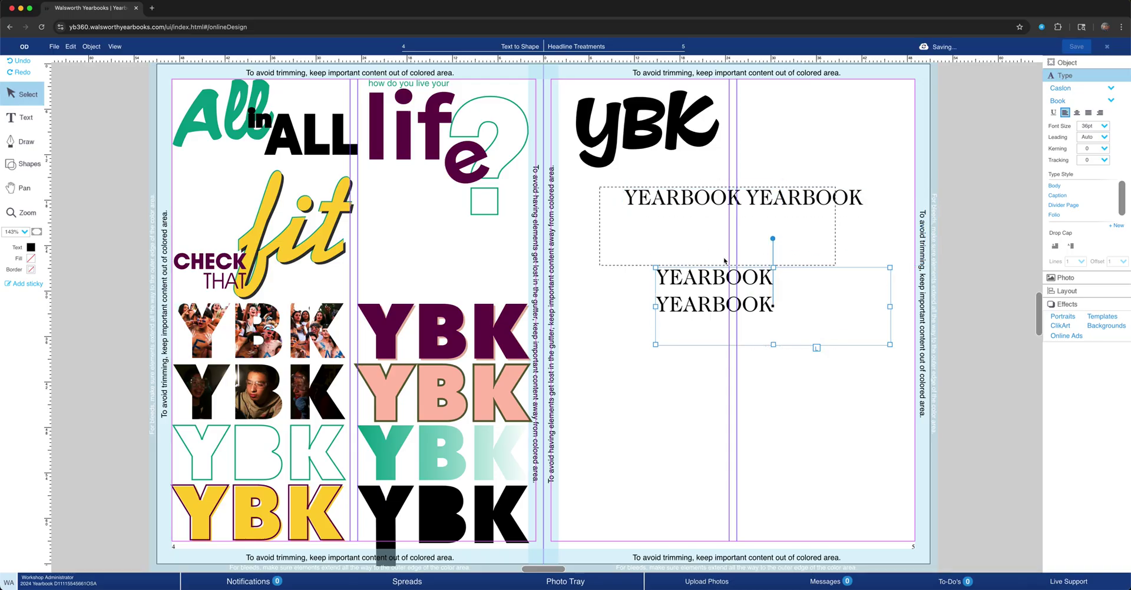
{"action": "left_click_drag", "start_coordinate": [779, 328], "coordinate": [745, 282]}
{"action": "key", "text": "super+z"}
Convert the one-line and two-line YEARBOOK text boxes to shapes.
{"action": "left_click_drag", "start_coordinate": [607, 194], "coordinate": [738, 331]}
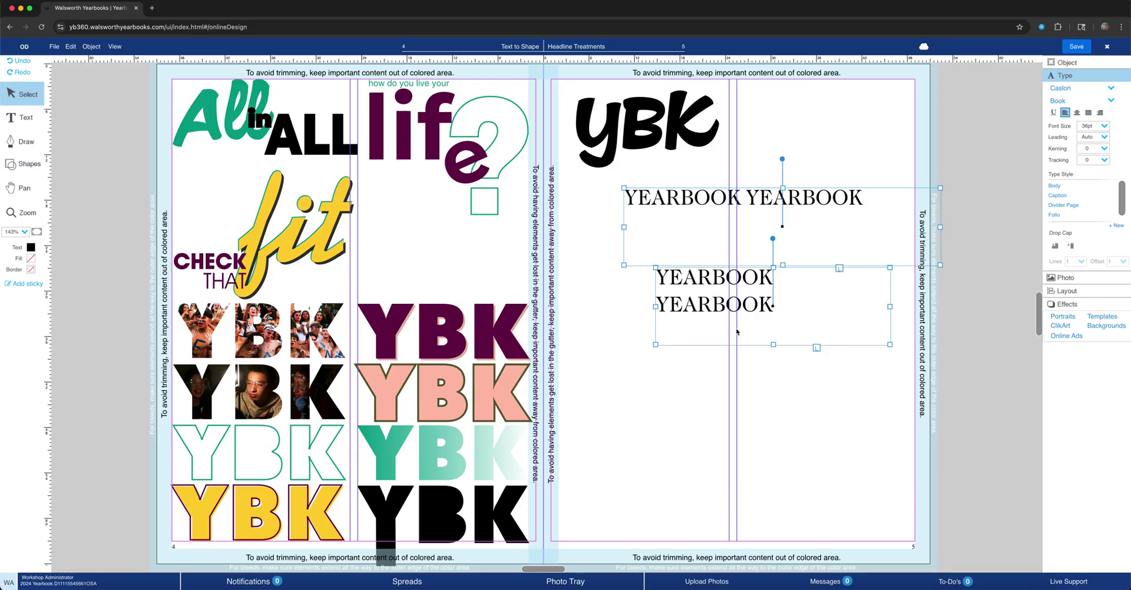
{"action": "left_click", "coordinate": [87, 46]}
{"action": "left_click", "coordinate": [92, 57]}
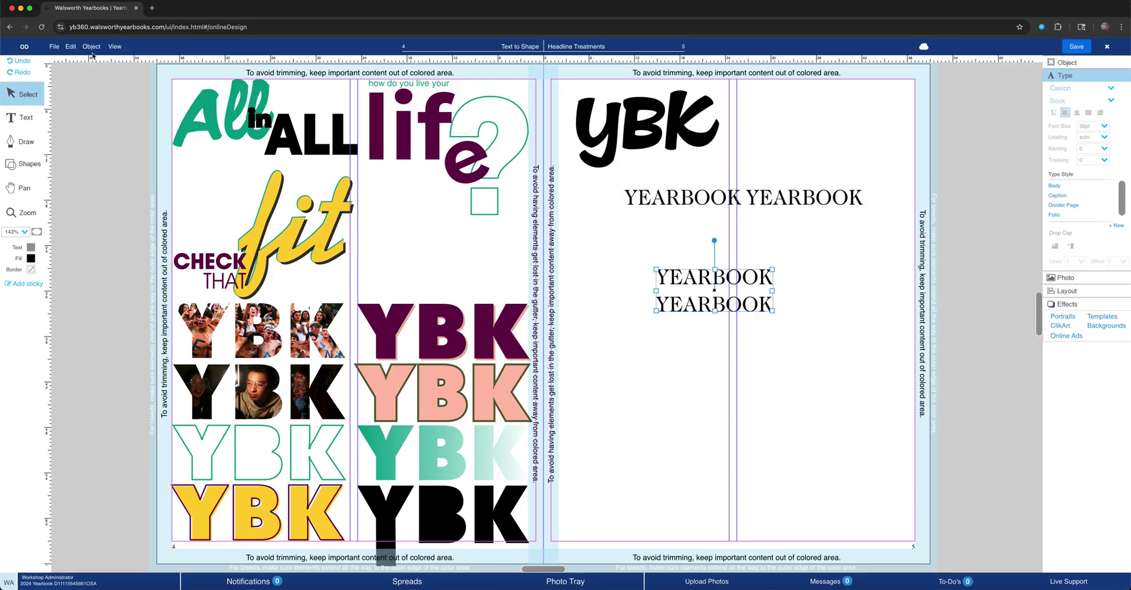
Stretch the one-line YEARBOOK shape wider and taller, past the outer edge of page 5.
{"action": "left_click_drag", "start_coordinate": [862, 204], "coordinate": [995, 272]}
{"action": "left_click", "coordinate": [730, 287]}
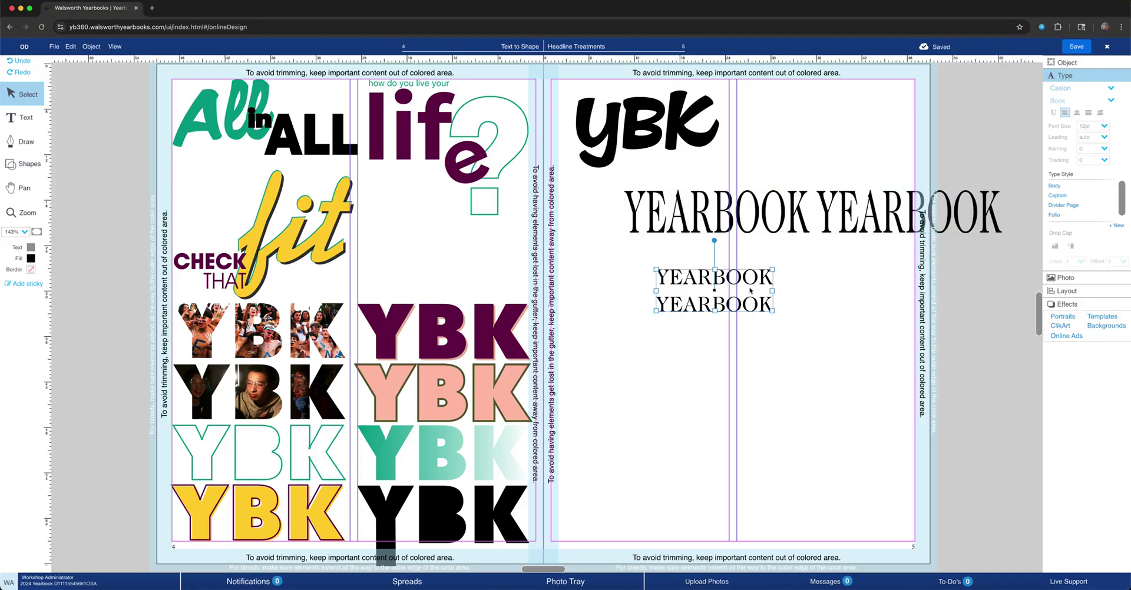
{"action": "left_click_drag", "start_coordinate": [805, 310], "coordinate": [741, 210]}
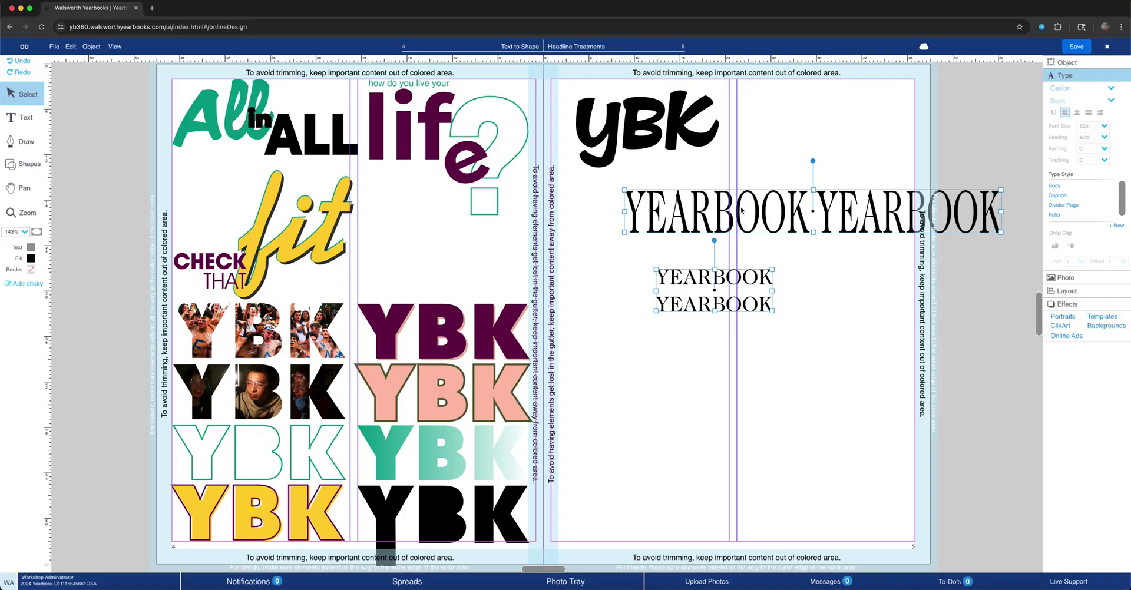
Move the green "All" lettering away from "in ALL" on page 4, and undo the move.
{"action": "left_click", "coordinate": [282, 137]}
{"action": "left_click", "coordinate": [206, 172]}
{"action": "left_click_drag", "start_coordinate": [206, 124], "coordinate": [149, 114]}
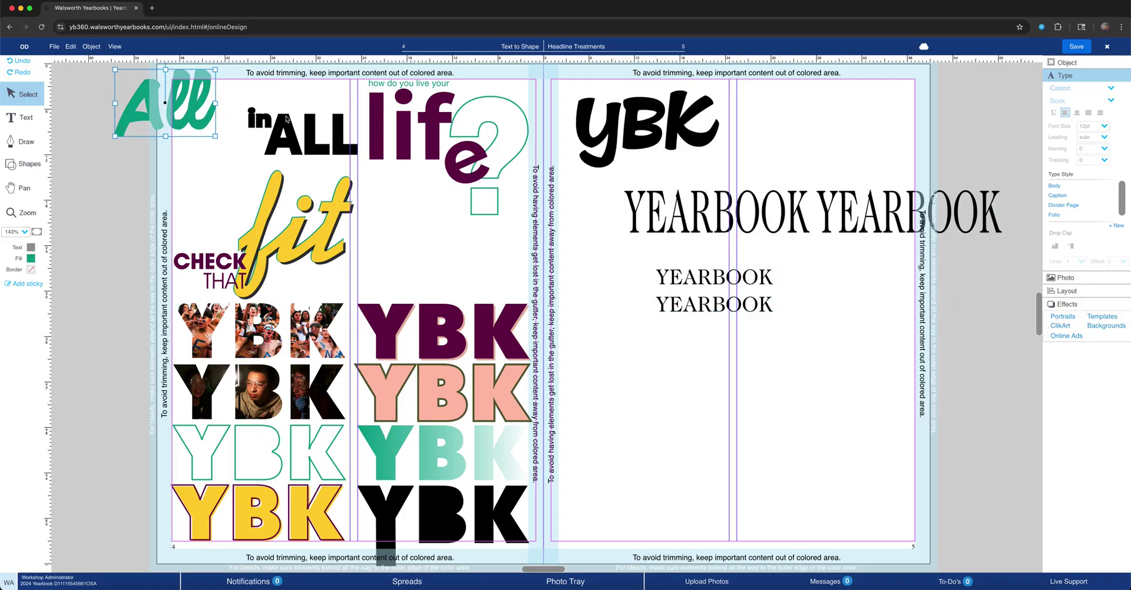
{"action": "key", "text": "super+z"}
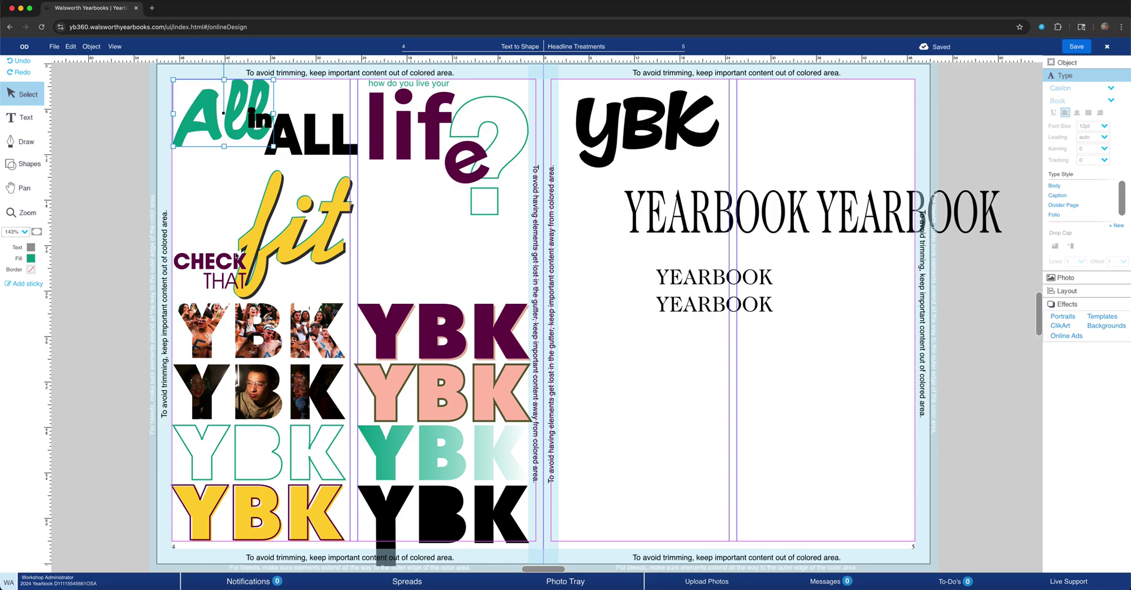
Select the separate parts of the "life" headline, shift the tilted "e" slightly and undo the shift.
{"action": "left_click", "coordinate": [456, 142]}
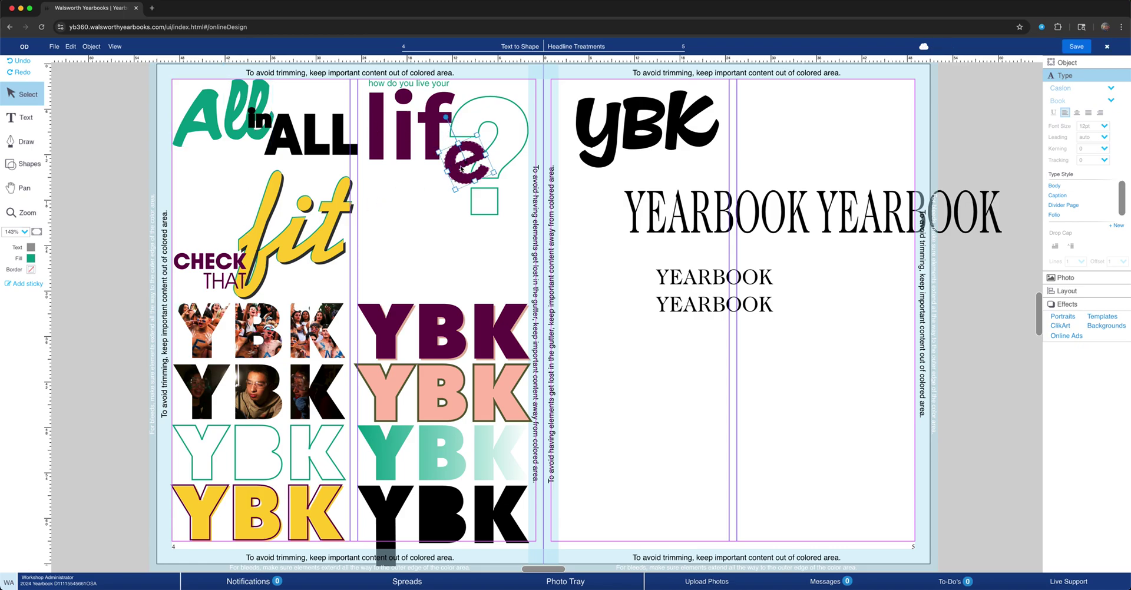
{"action": "left_click", "coordinate": [427, 137]}
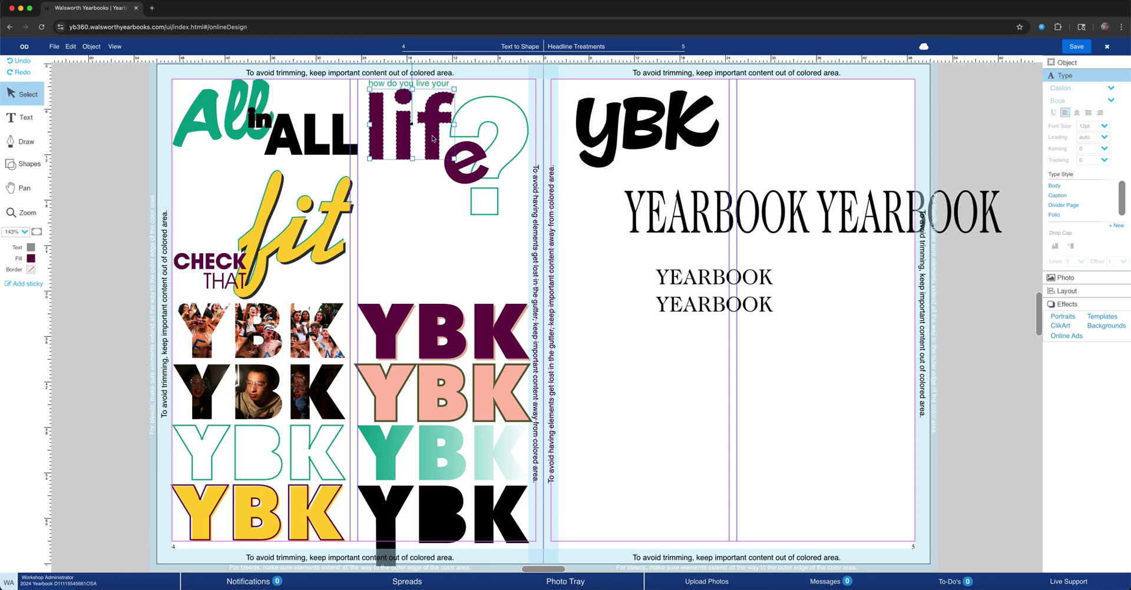
{"action": "left_click", "coordinate": [462, 175]}
{"action": "left_click_drag", "start_coordinate": [461, 172], "coordinate": [453, 178]}
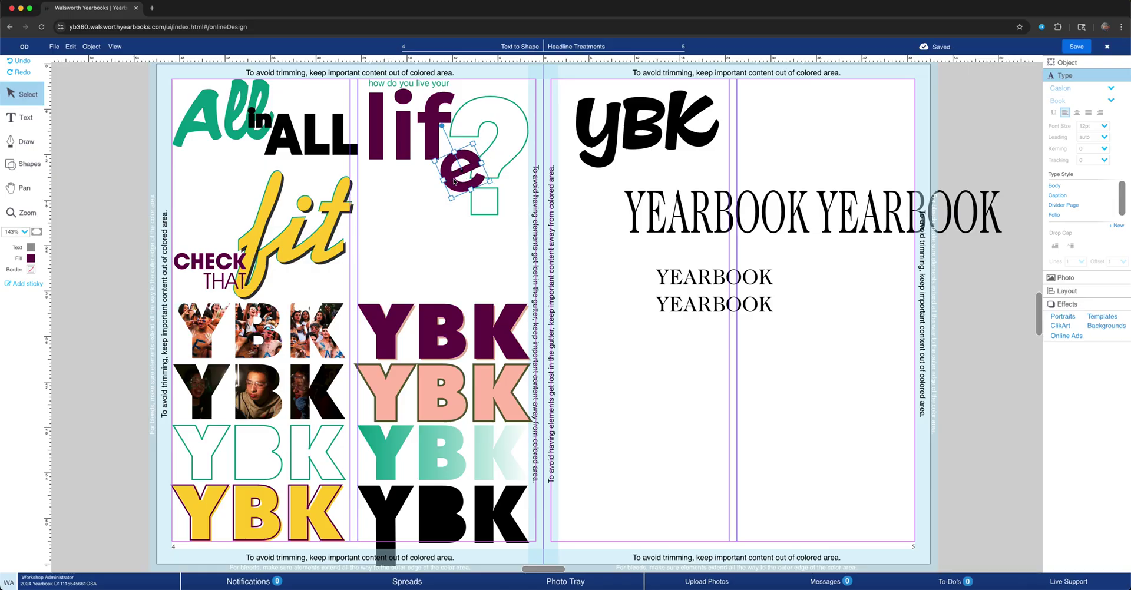
{"action": "key", "text": "super+z"}
Delete both YEARBOOK shapes from page 5.
{"action": "left_click", "coordinate": [843, 282]}
{"action": "left_click_drag", "start_coordinate": [811, 317], "coordinate": [684, 230]}
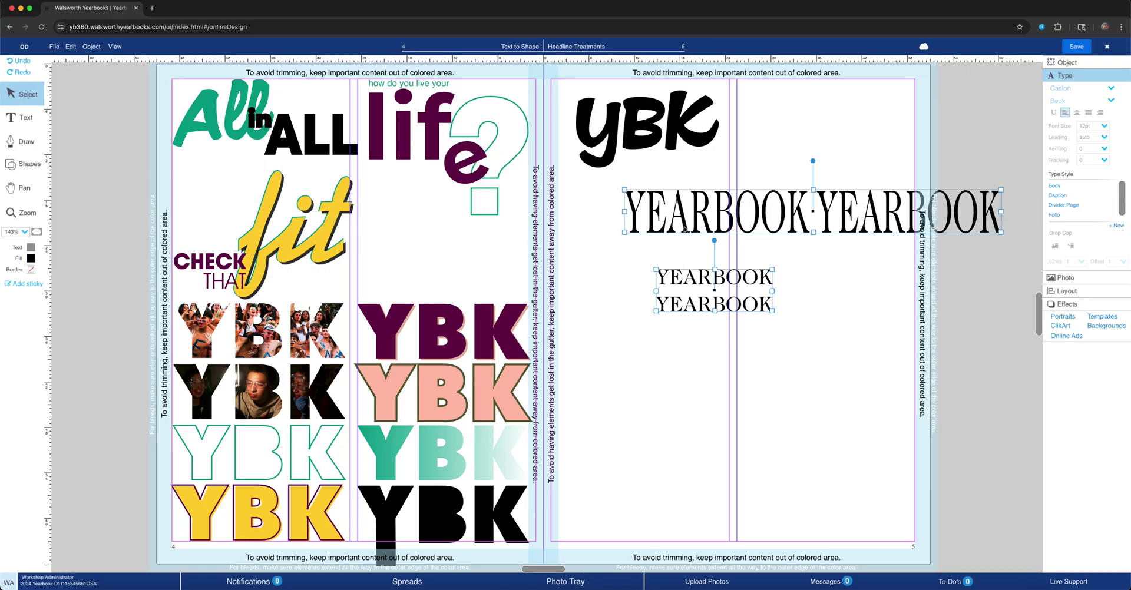
{"action": "key", "text": "Delete"}
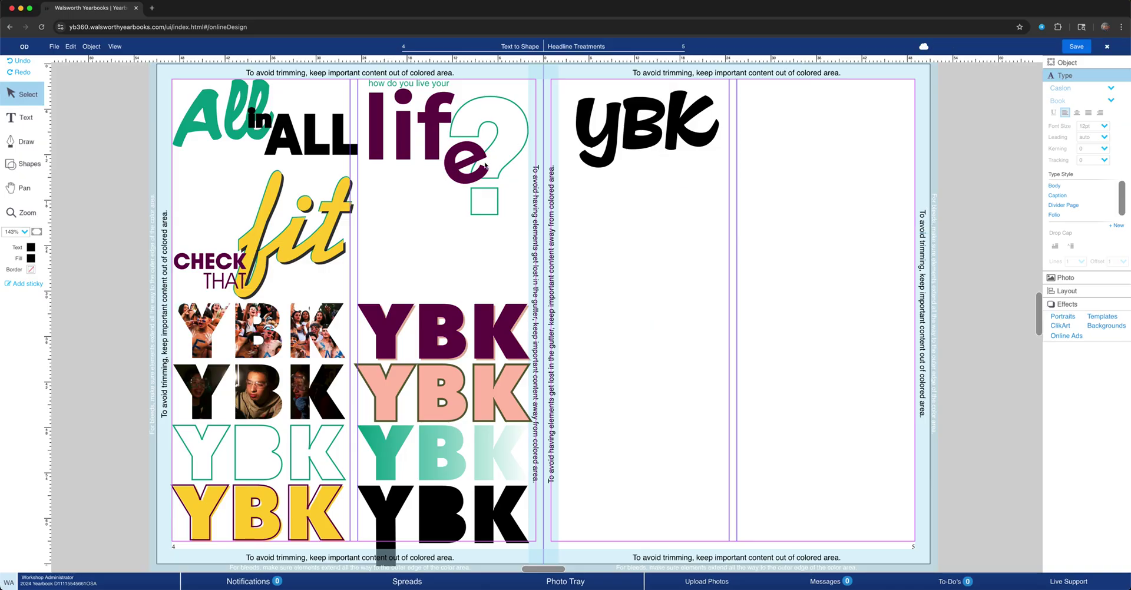
Move the YBK shape slightly closer to the top inner corner of page 5.
{"action": "left_click", "coordinate": [628, 128]}
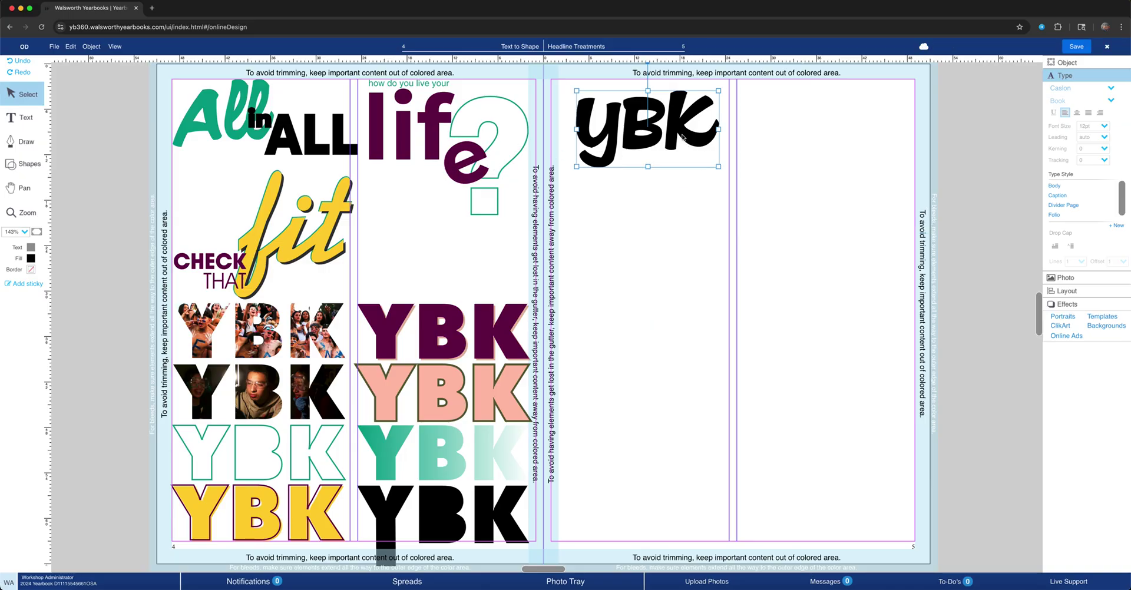
{"action": "left_click_drag", "start_coordinate": [643, 120], "coordinate": [644, 120]}
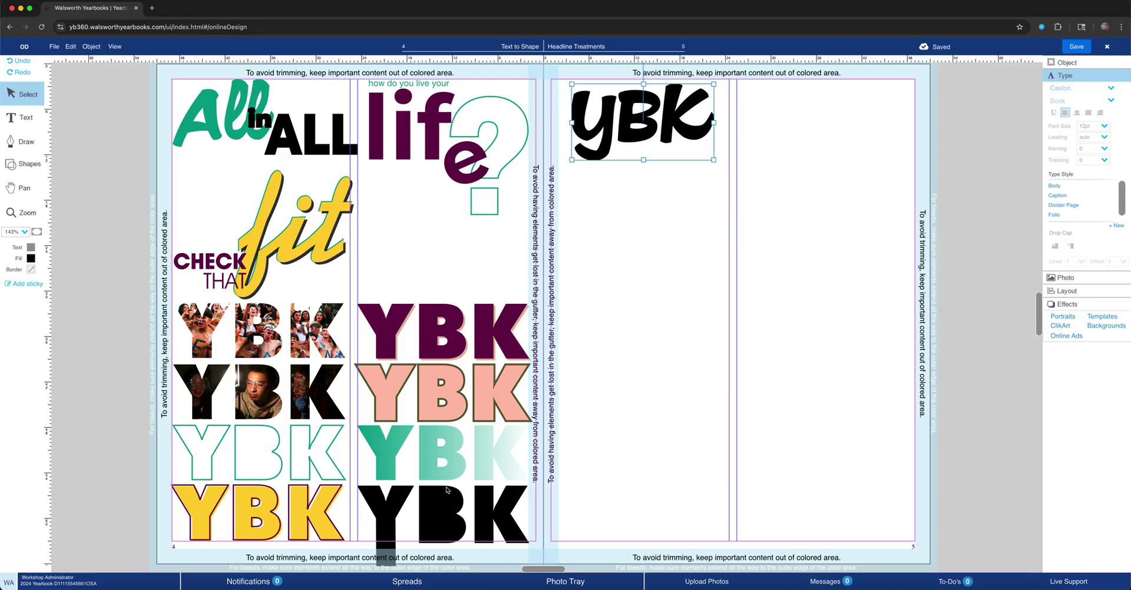
Fill the YBK shape on page 5 with the dark candlelit photo from the Academics tray, and crop the photo tighter.
{"action": "left_click", "coordinate": [573, 586]}
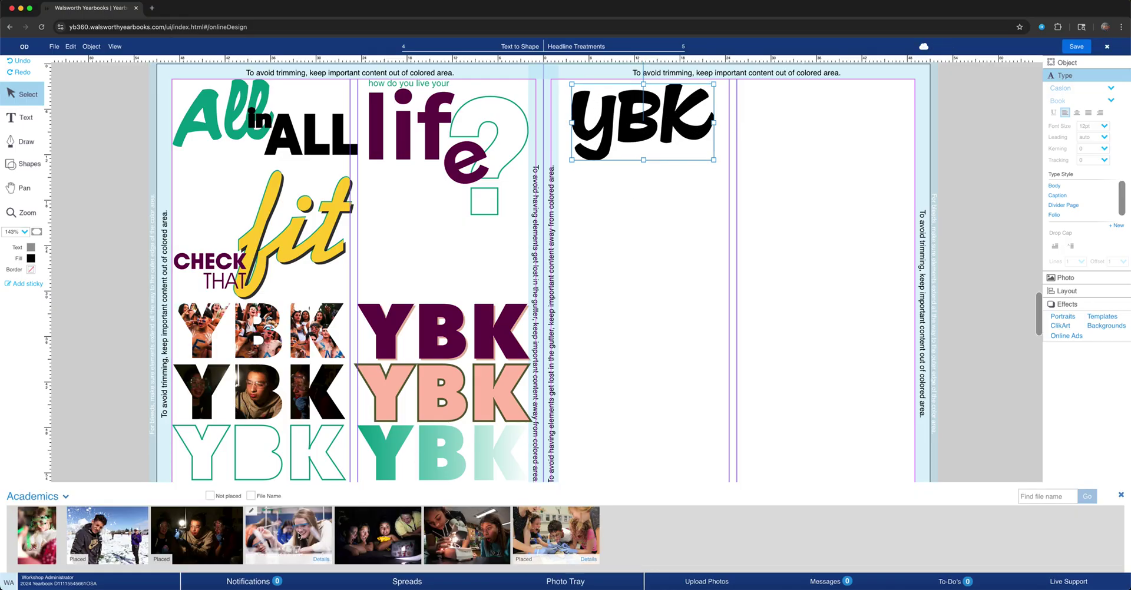
{"action": "left_click_drag", "start_coordinate": [207, 548], "coordinate": [633, 100]}
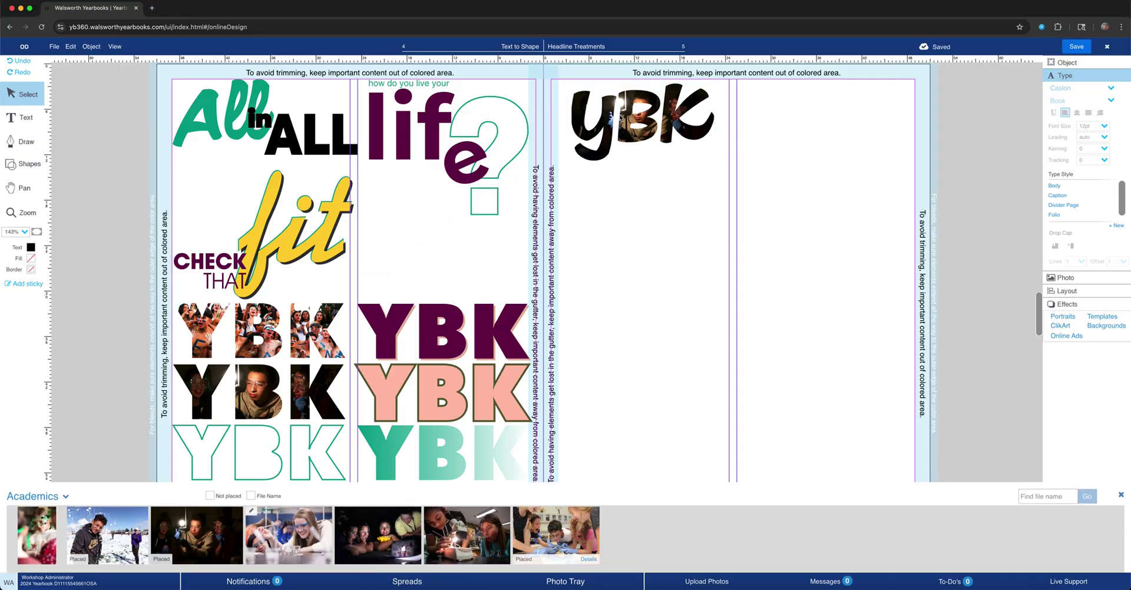
{"action": "left_click", "coordinate": [622, 117]}
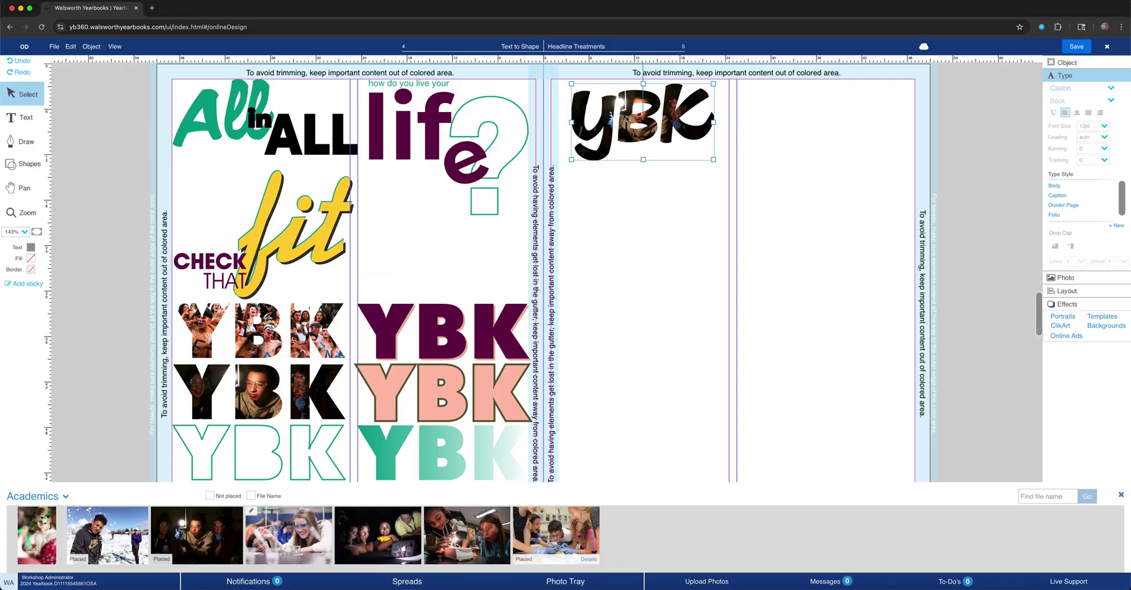
{"action": "double_click", "coordinate": [627, 118]}
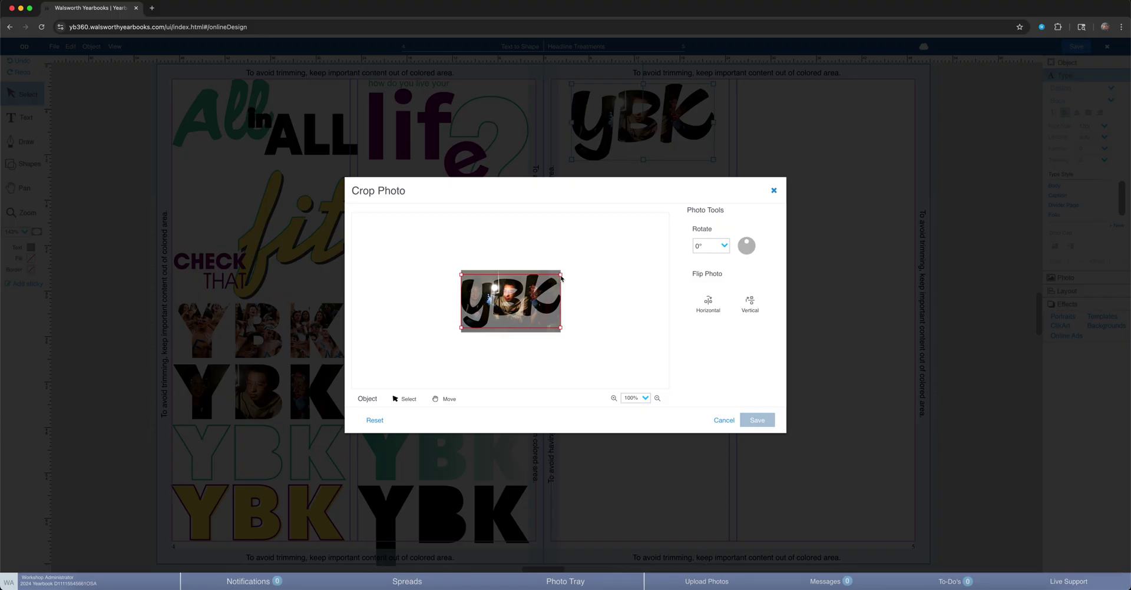
{"action": "left_click_drag", "start_coordinate": [561, 275], "coordinate": [525, 296]}
{"action": "left_click", "coordinate": [757, 420]}
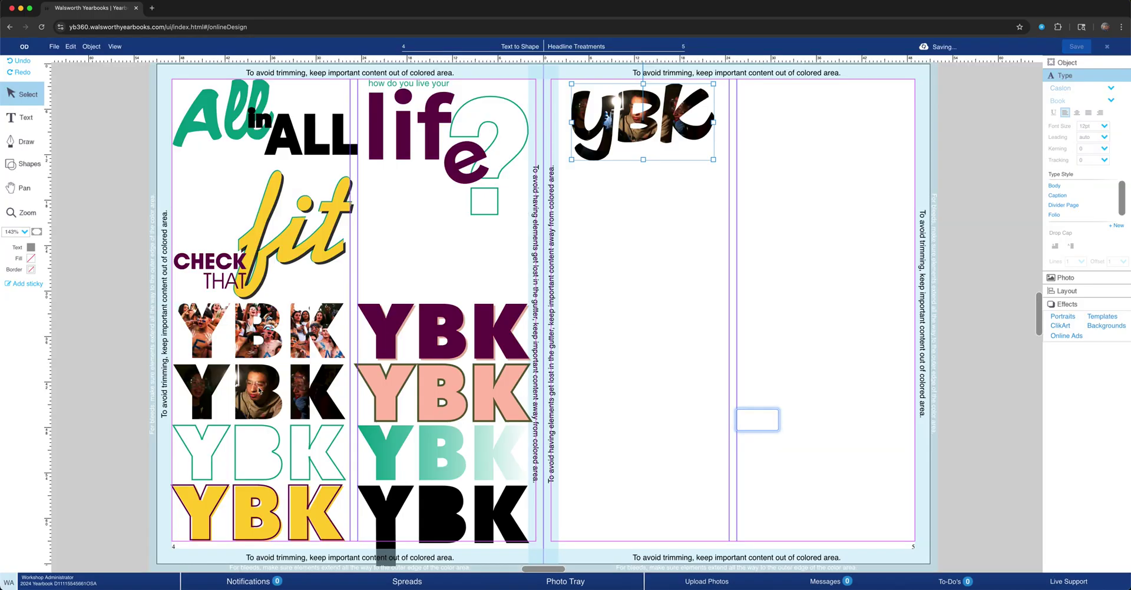
{"action": "left_click", "coordinate": [666, 302]}
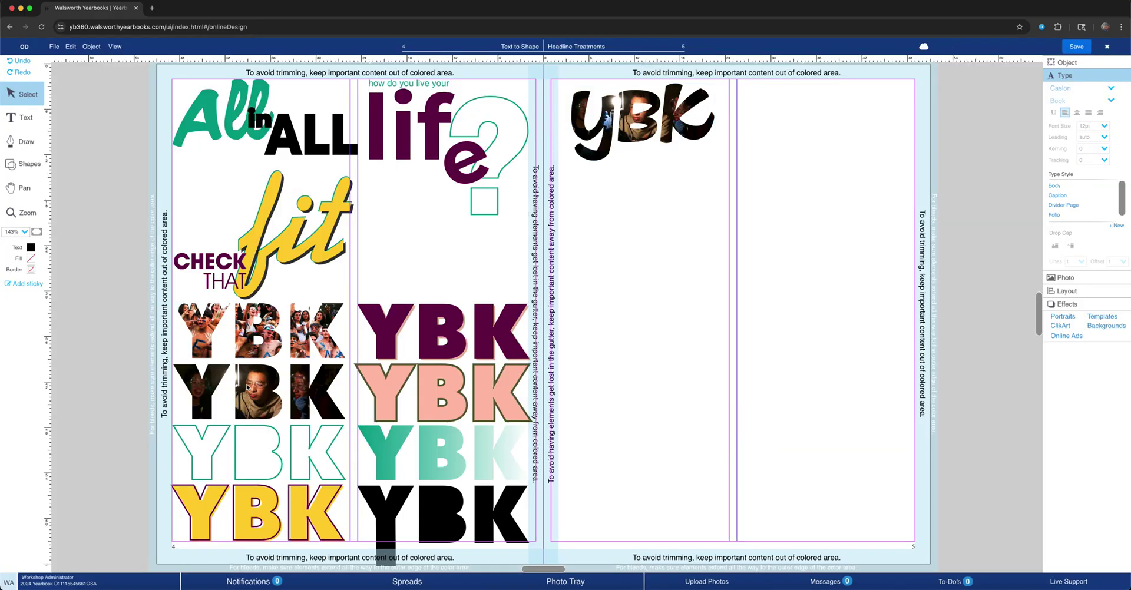
Duplicate the photo-filled YBK shape on page 5 and place the copy directly below the original.
{"action": "left_click", "coordinate": [616, 127]}
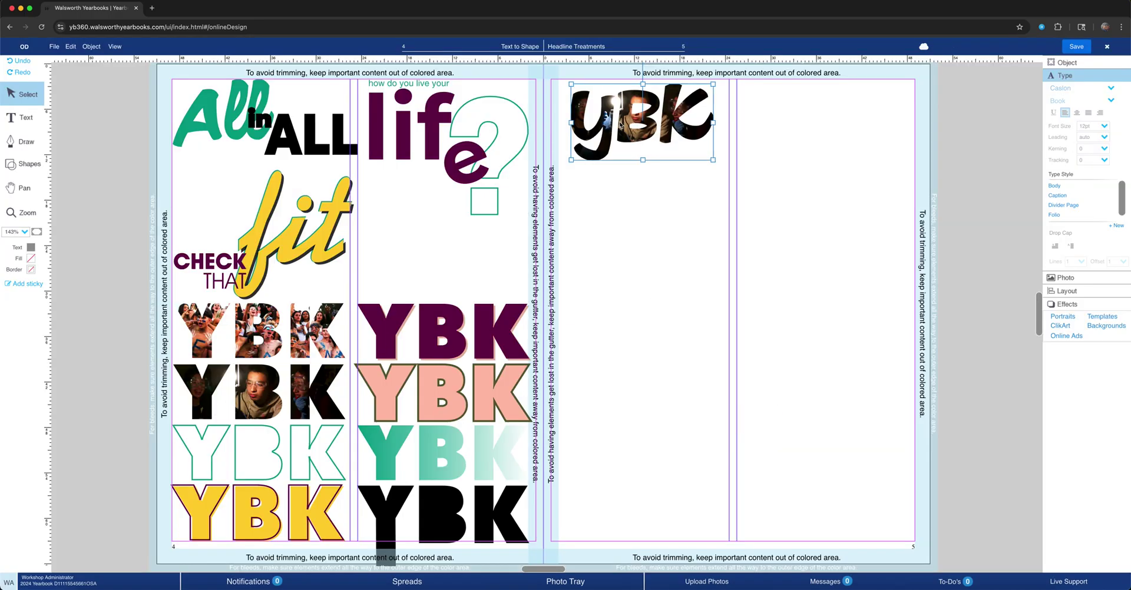
{"action": "key", "text": "super+c"}
{"action": "key", "text": "super+v"}
{"action": "left_click_drag", "start_coordinate": [533, 301], "coordinate": [633, 195]}
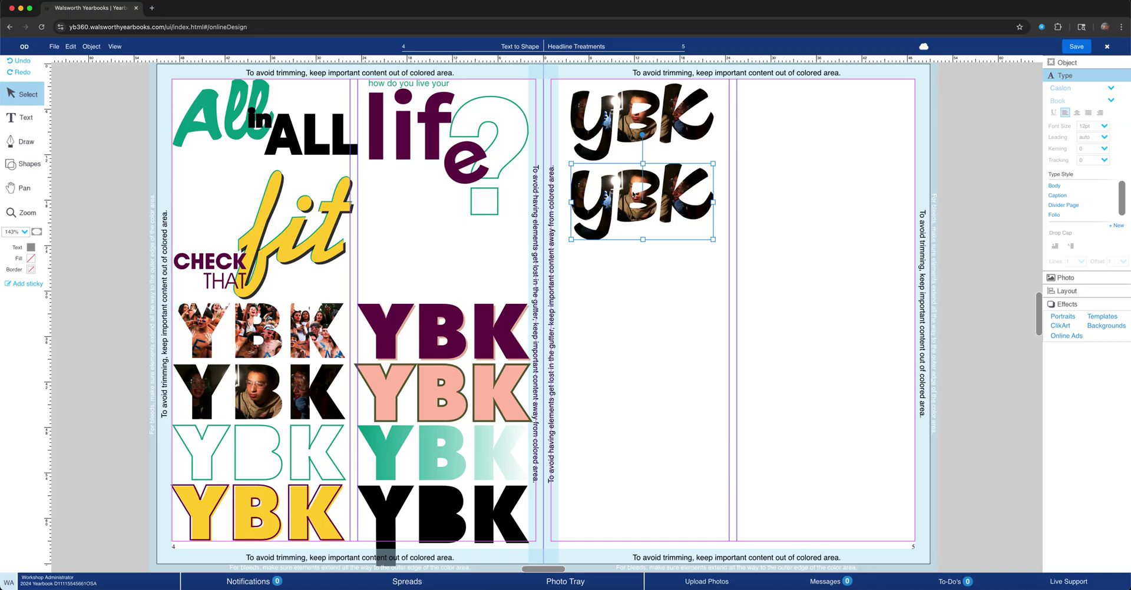
{"action": "left_click", "coordinate": [735, 213]}
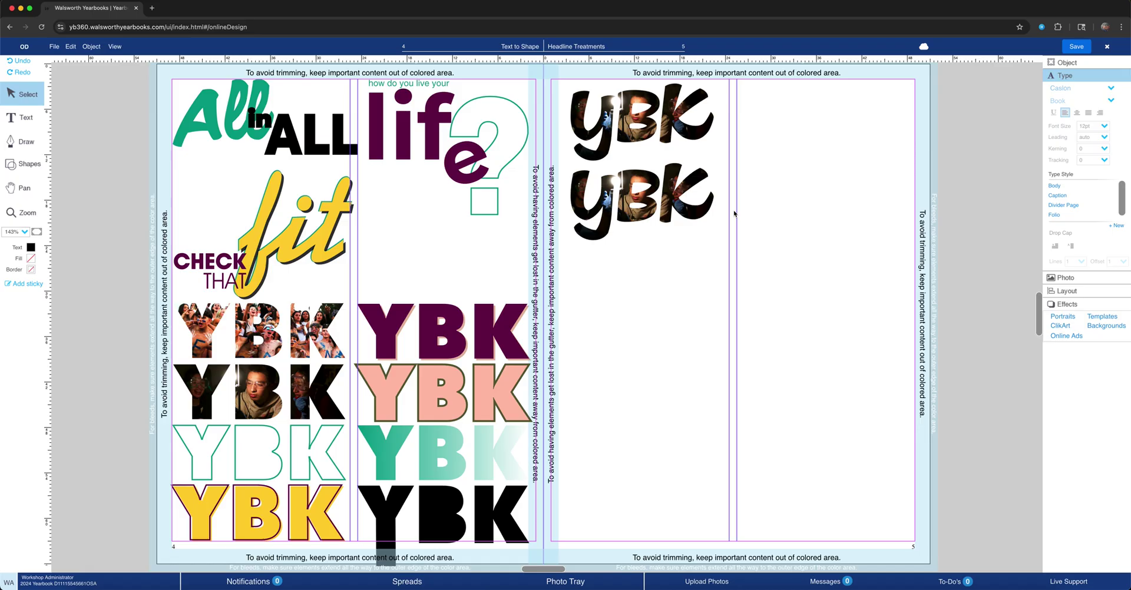
Remove the photo from the lower YBK copy on page 5.
{"action": "left_click", "coordinate": [672, 190]}
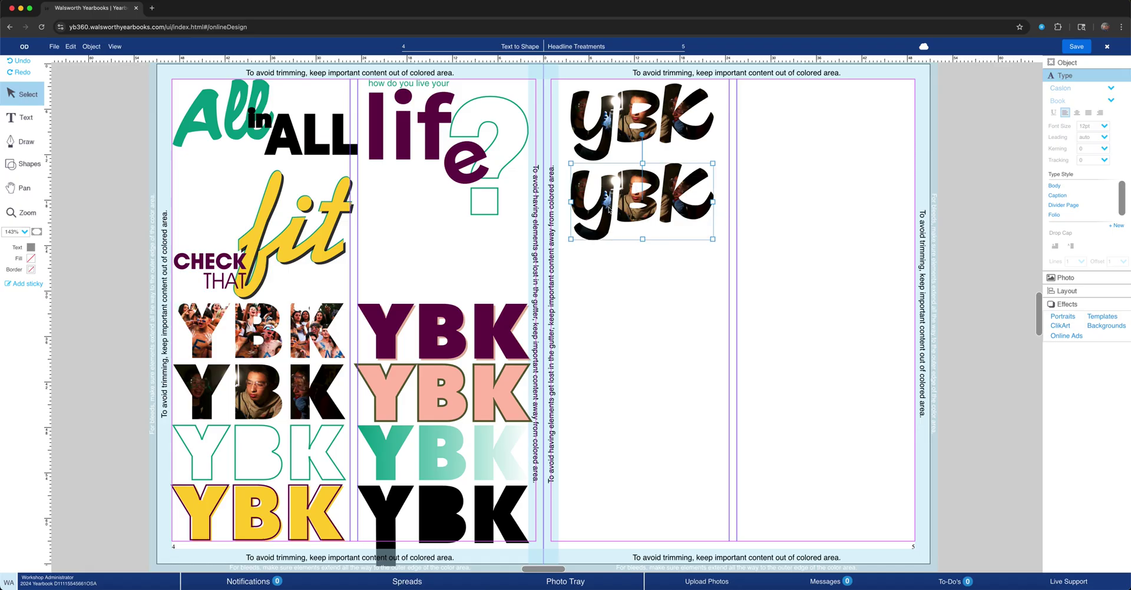
{"action": "left_click", "coordinate": [1069, 63]}
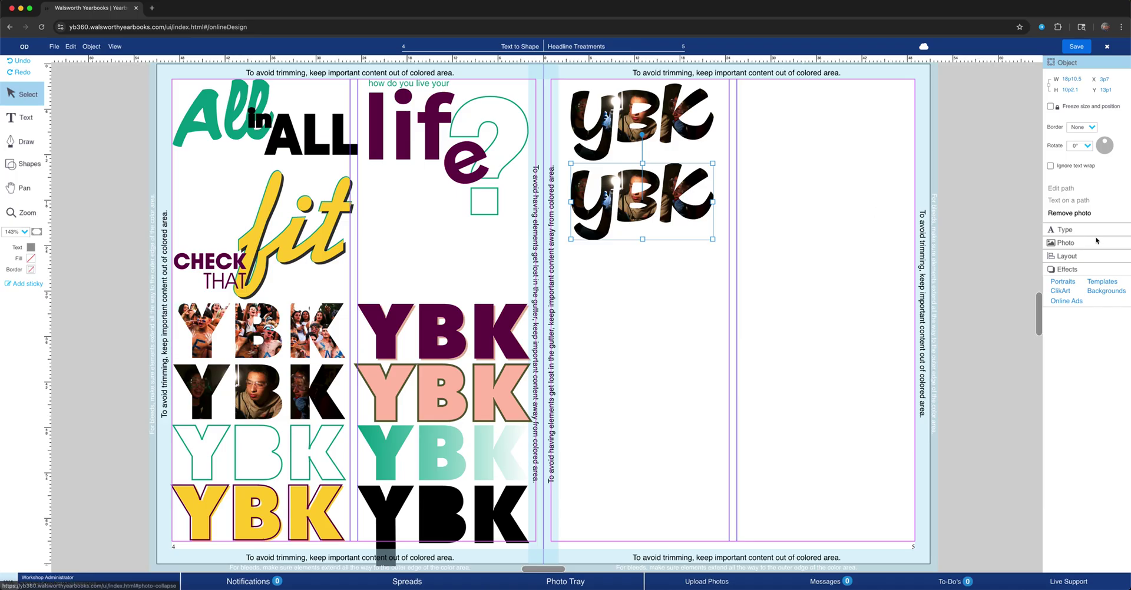
{"action": "left_click", "coordinate": [1070, 213]}
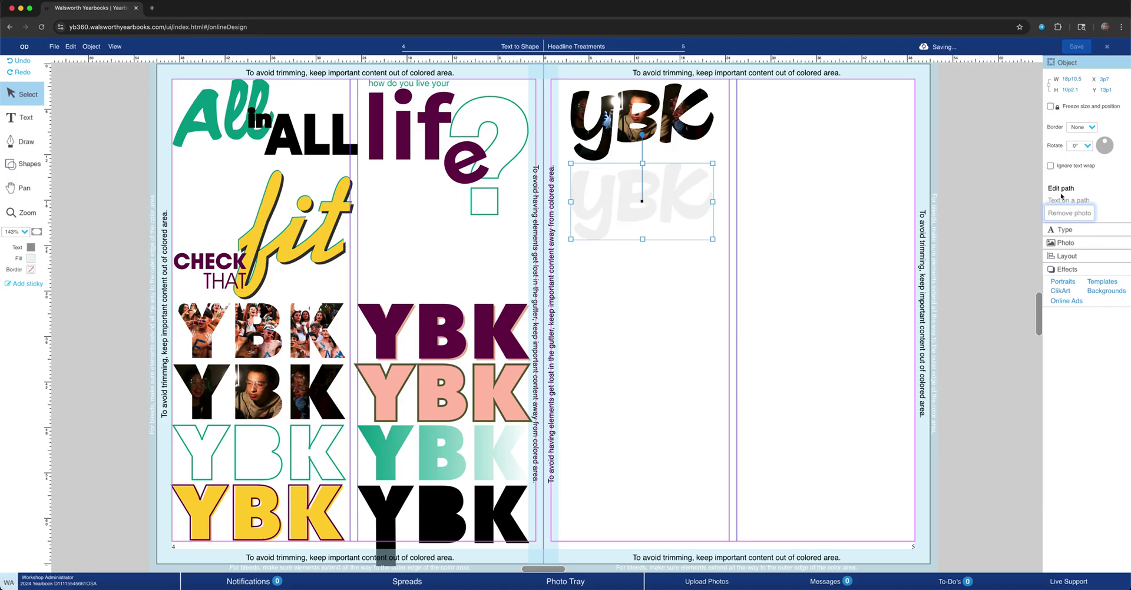
Edit the path of the empty YBK copy, removing the points that form the inner openings of the B.
{"action": "left_click", "coordinate": [1066, 191]}
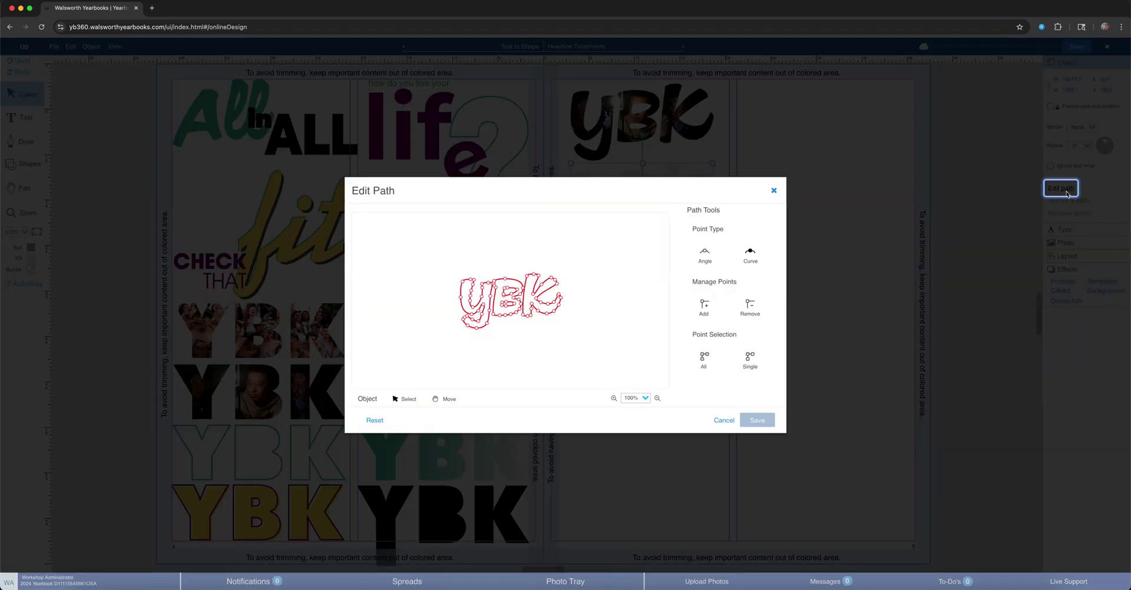
{"action": "left_click", "coordinate": [750, 306]}
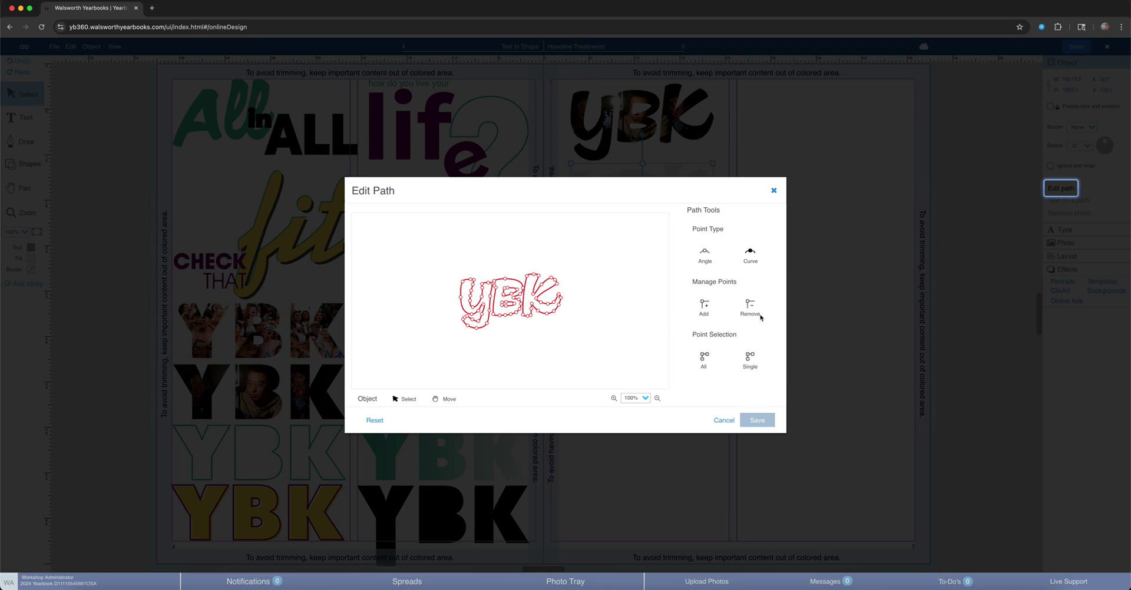
{"action": "left_click", "coordinate": [507, 290]}
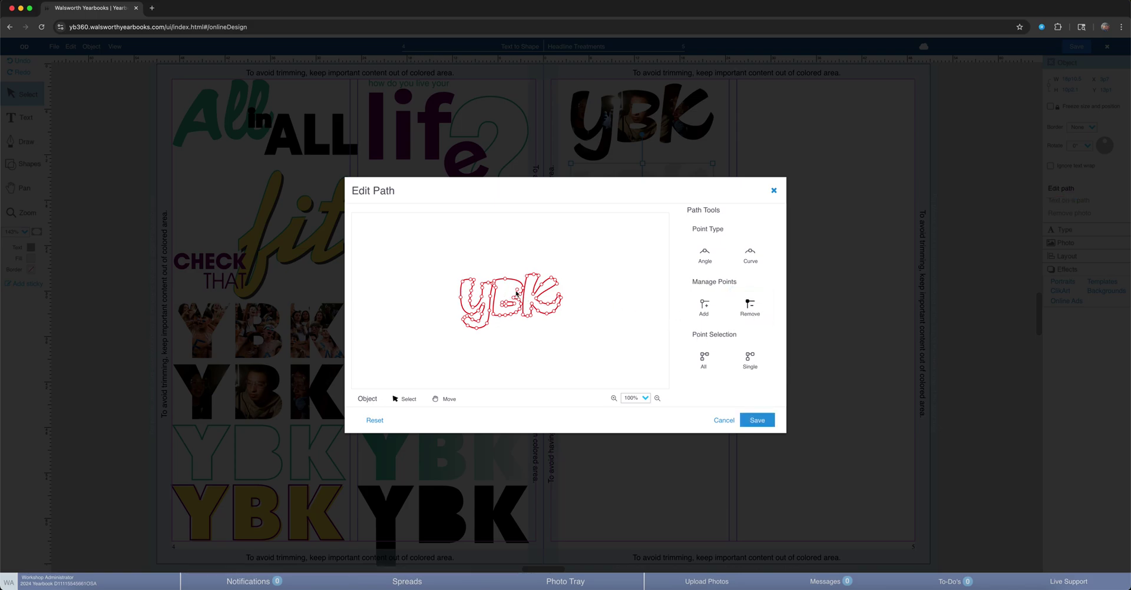
{"action": "left_click", "coordinate": [516, 291]}
{"action": "left_click", "coordinate": [502, 306]}
{"action": "left_click", "coordinate": [506, 306]}
{"action": "left_click", "coordinate": [507, 303]}
{"action": "left_click", "coordinate": [759, 419]}
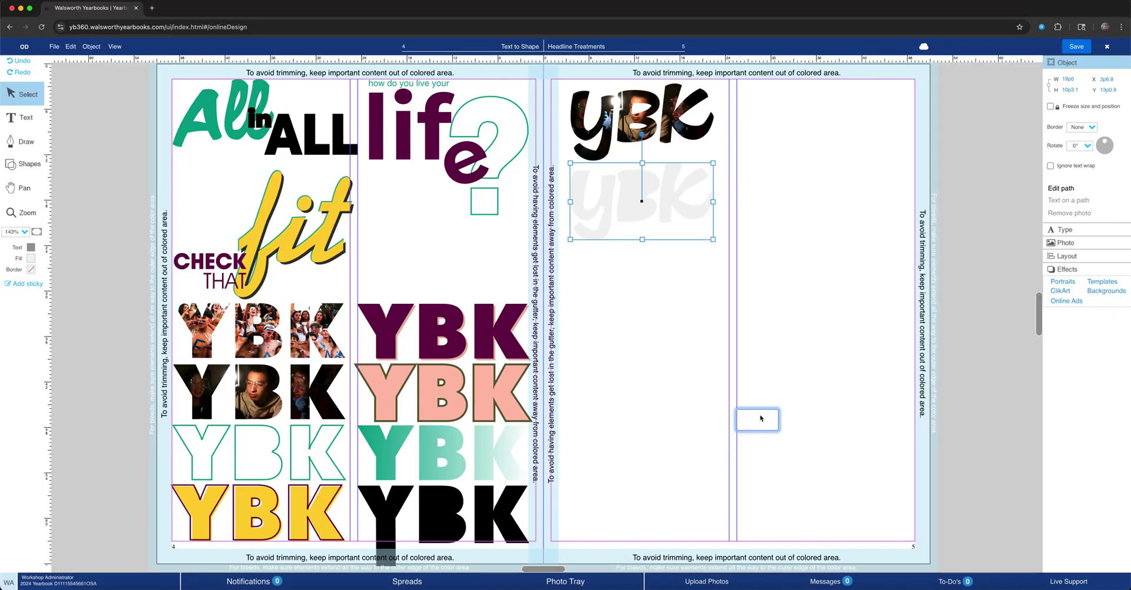
{"action": "left_click", "coordinate": [765, 252]}
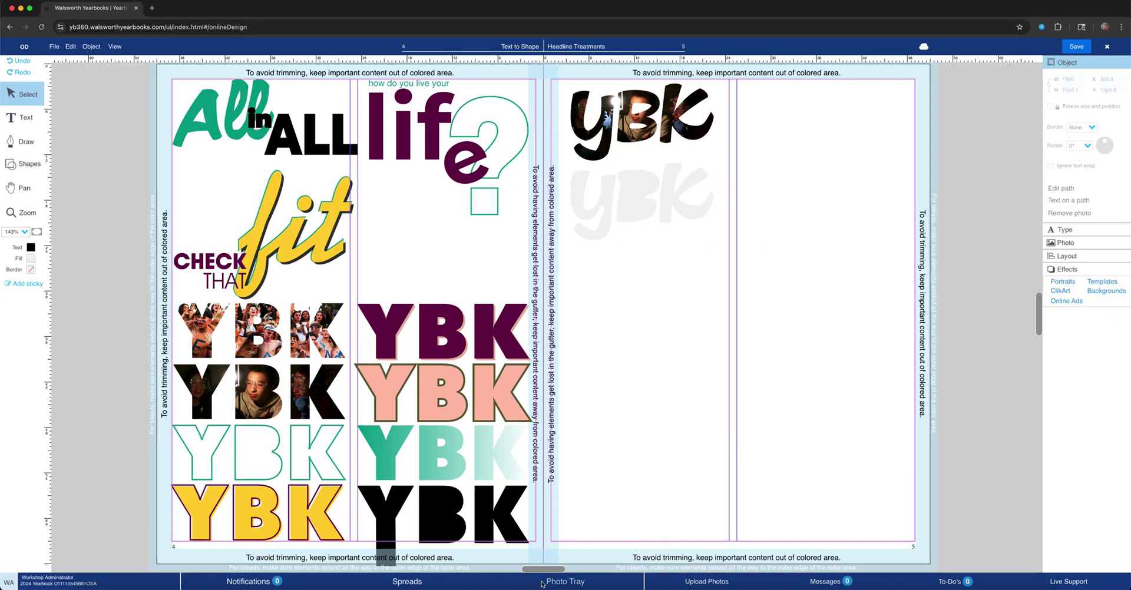
Place the same dark candlelit photo from the Academics tray in the second YBK shape on page 5.
{"action": "left_click", "coordinate": [542, 582]}
{"action": "left_click_drag", "start_coordinate": [195, 535], "coordinate": [627, 219]}
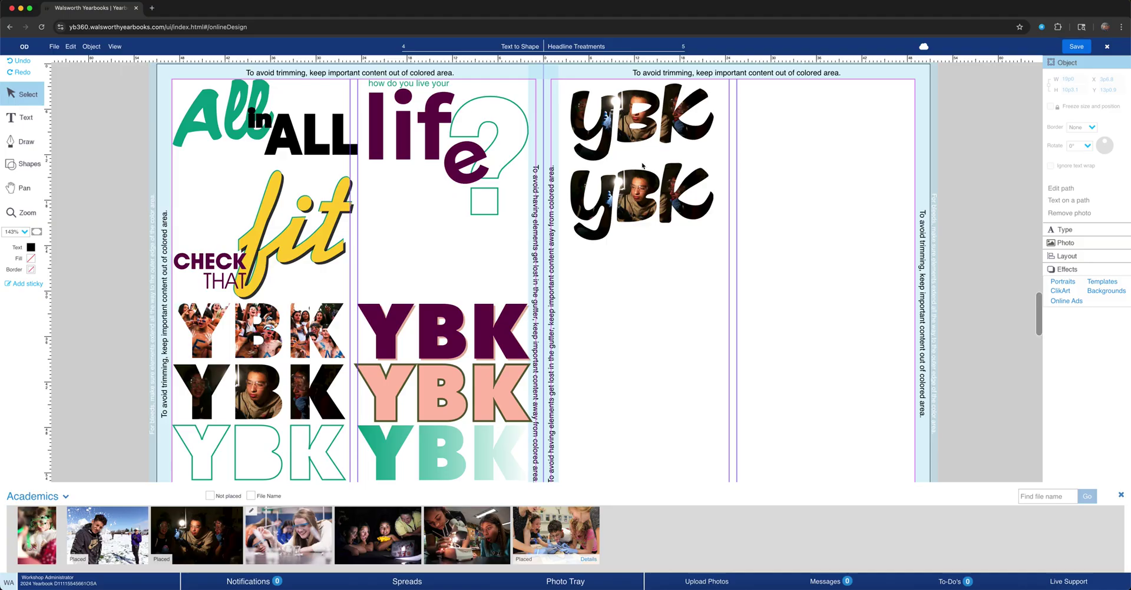
{"action": "left_click", "coordinate": [1119, 496]}
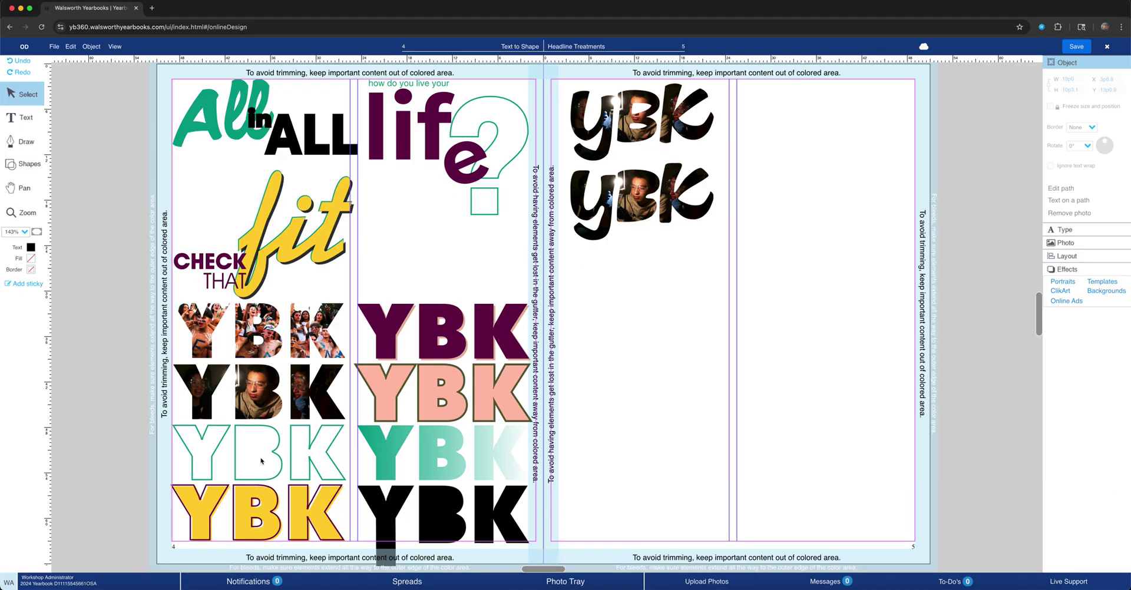
Duplicate the second YBK shape, place the copy directly below it and remove the copy's photo.
{"action": "left_click", "coordinate": [643, 189]}
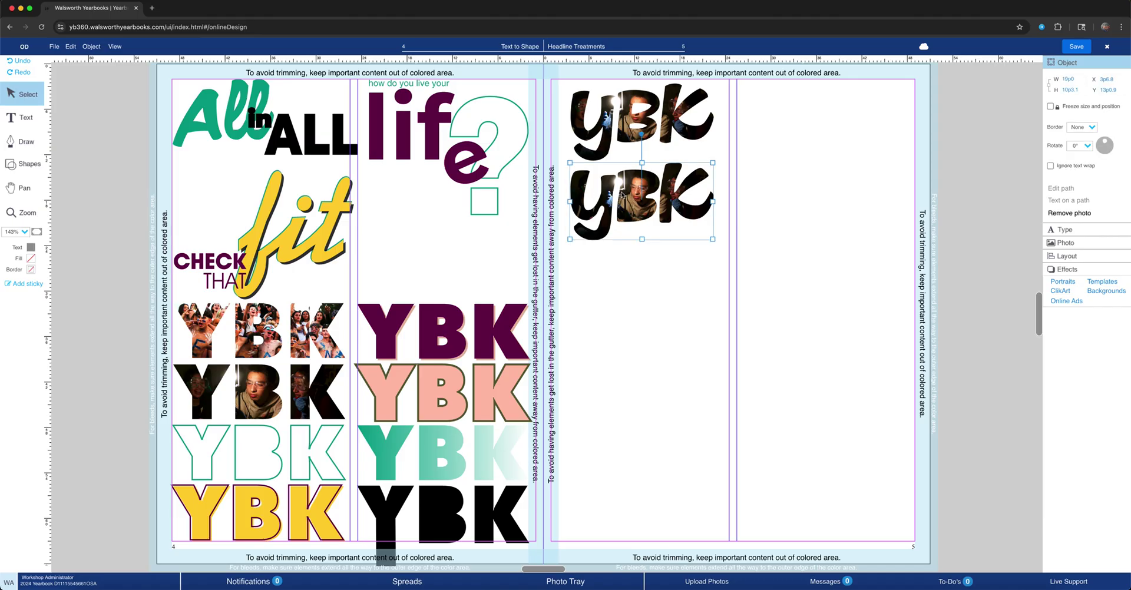
{"action": "key", "text": "ctrl+v"}
{"action": "left_click_drag", "start_coordinate": [529, 299], "coordinate": [631, 268]}
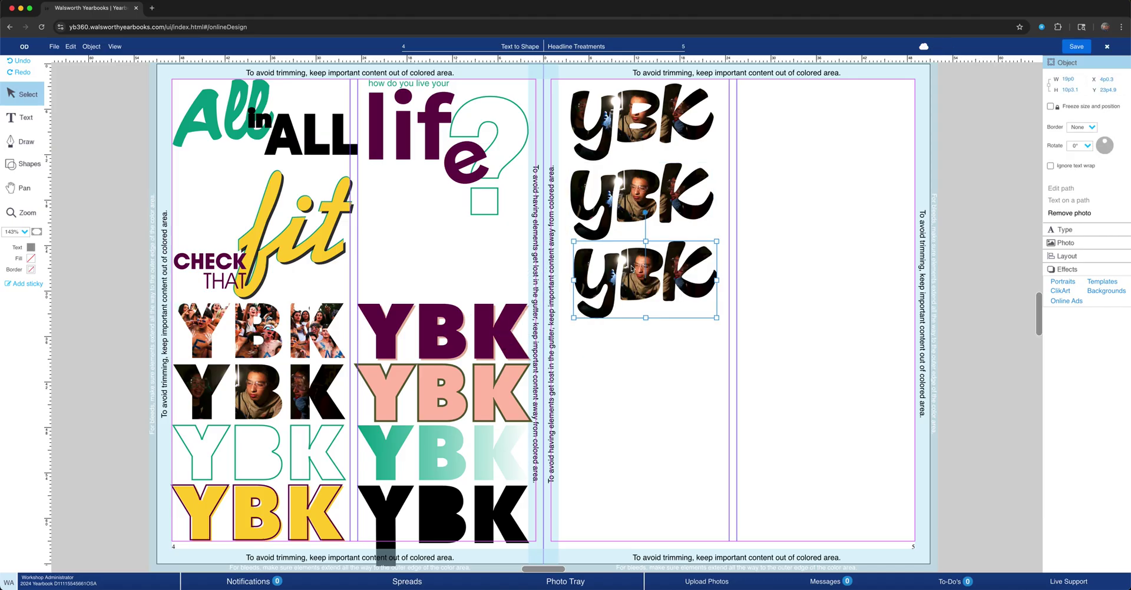
{"action": "left_click", "coordinate": [1069, 213]}
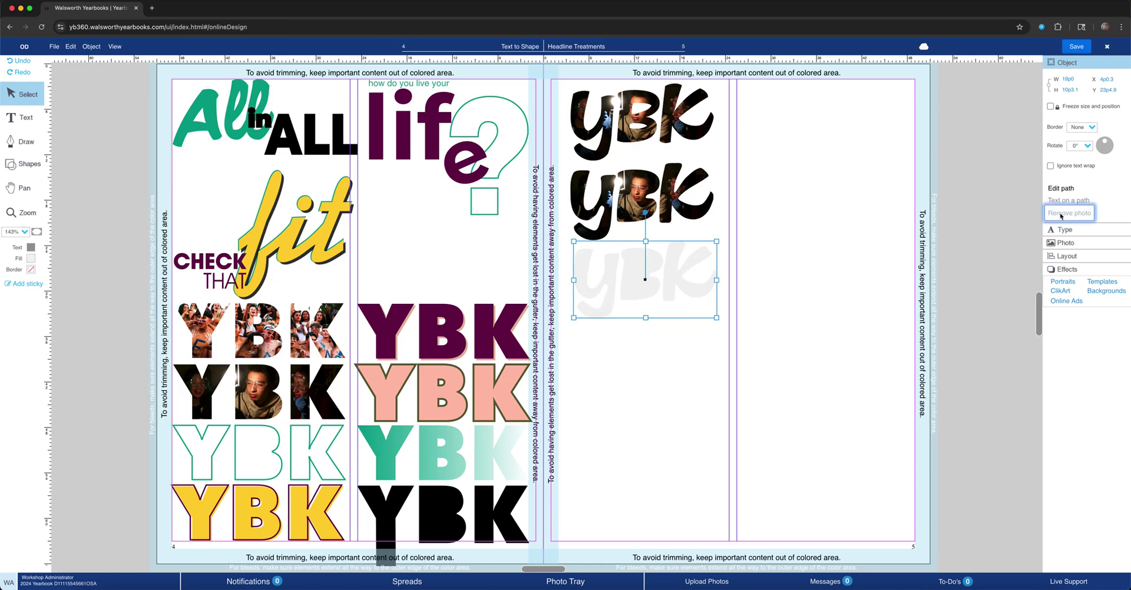
Give the third YBK shape a white fill and a dark teal border (F4730).
{"action": "left_click", "coordinate": [32, 258]}
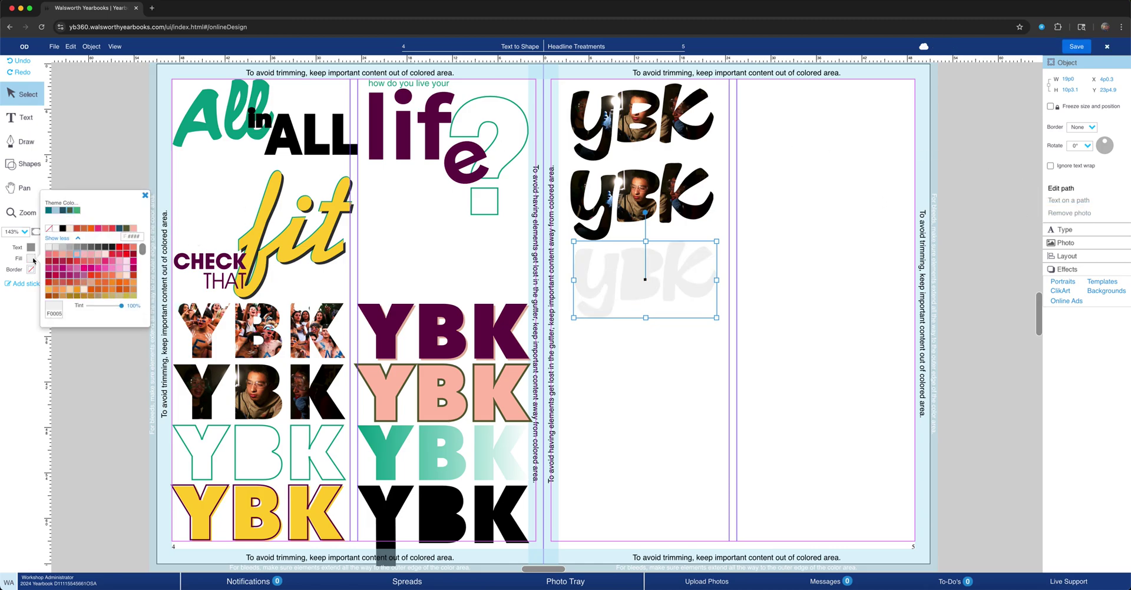
{"action": "left_click", "coordinate": [57, 229]}
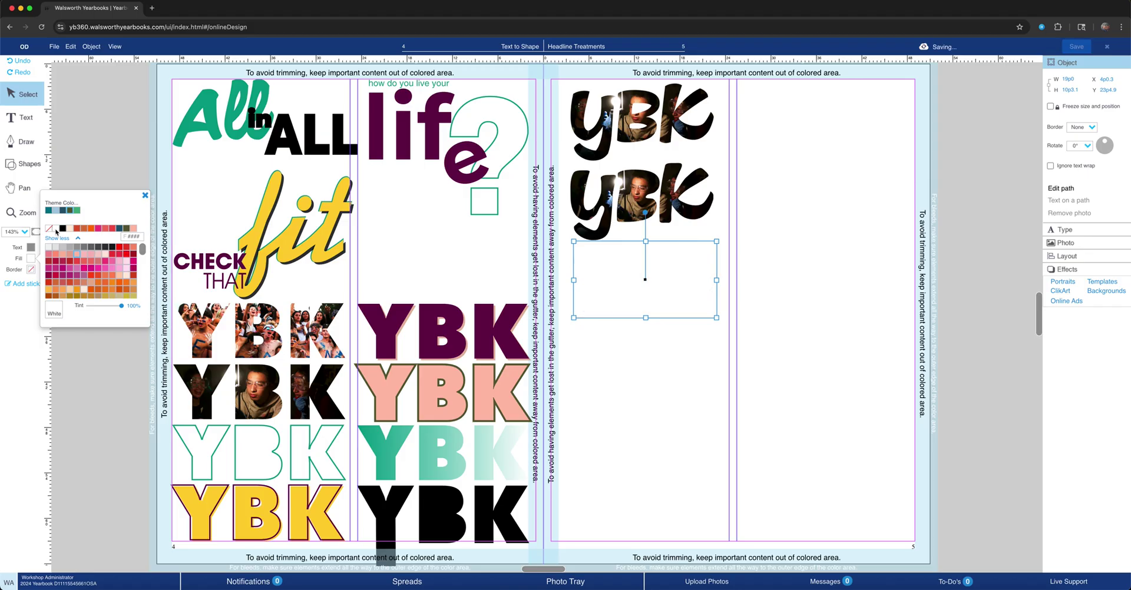
{"action": "left_click", "coordinate": [49, 229]}
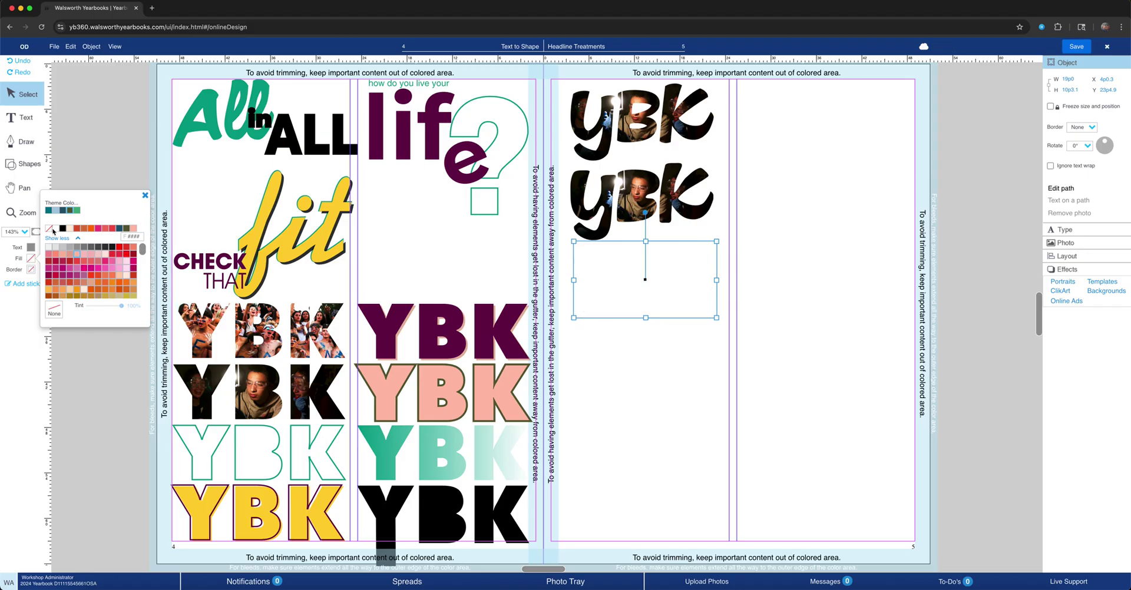
{"action": "left_click", "coordinate": [32, 269]}
{"action": "left_click", "coordinate": [120, 240]}
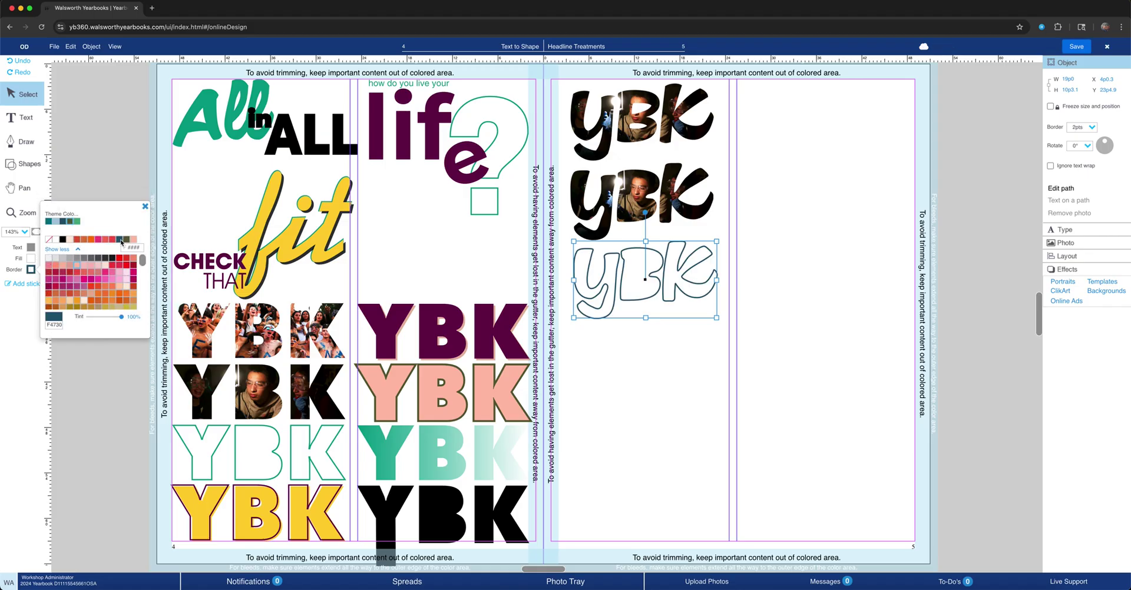
Move the outlined YBK shape over the purple YBK headline on page 4 to compare its fill.
{"action": "left_click_drag", "start_coordinate": [628, 287], "coordinate": [468, 325]}
{"action": "left_click_drag", "start_coordinate": [398, 324], "coordinate": [539, 289]}
{"action": "key", "text": "super+z"}
{"action": "mouse_move", "coordinate": [471, 307]}
{"action": "left_mouse_down"}
{"action": "mouse_move", "coordinate": [659, 276]}
{"action": "mouse_move", "coordinate": [479, 303]}
{"action": "left_mouse_up"}
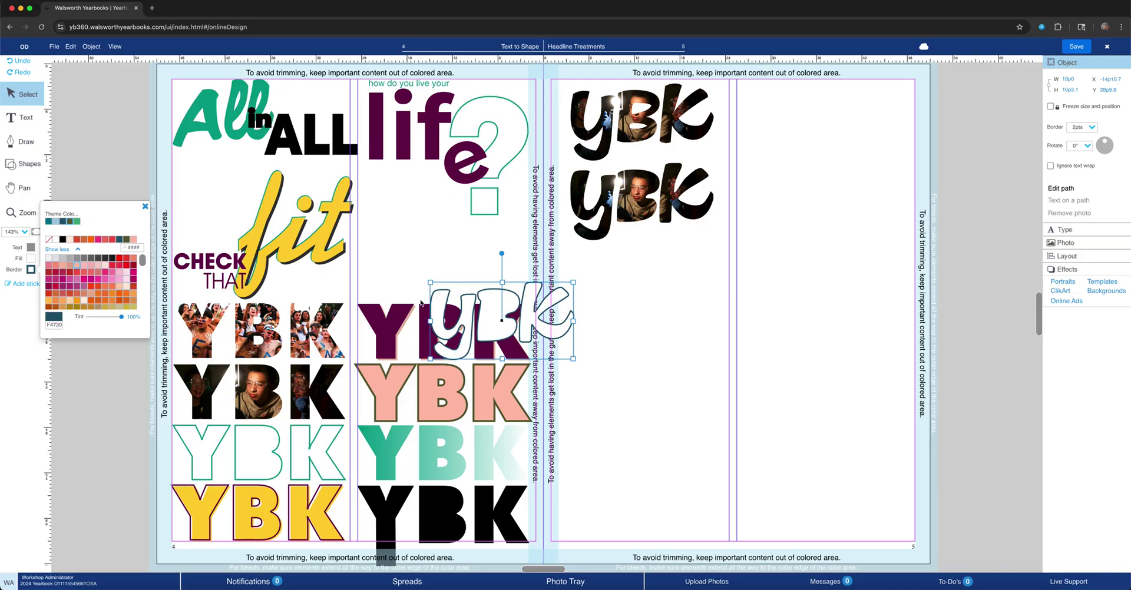
Set the outlined YBK shape's fill to None and move it back below the second YBK on page 5.
{"action": "left_click", "coordinate": [31, 258]}
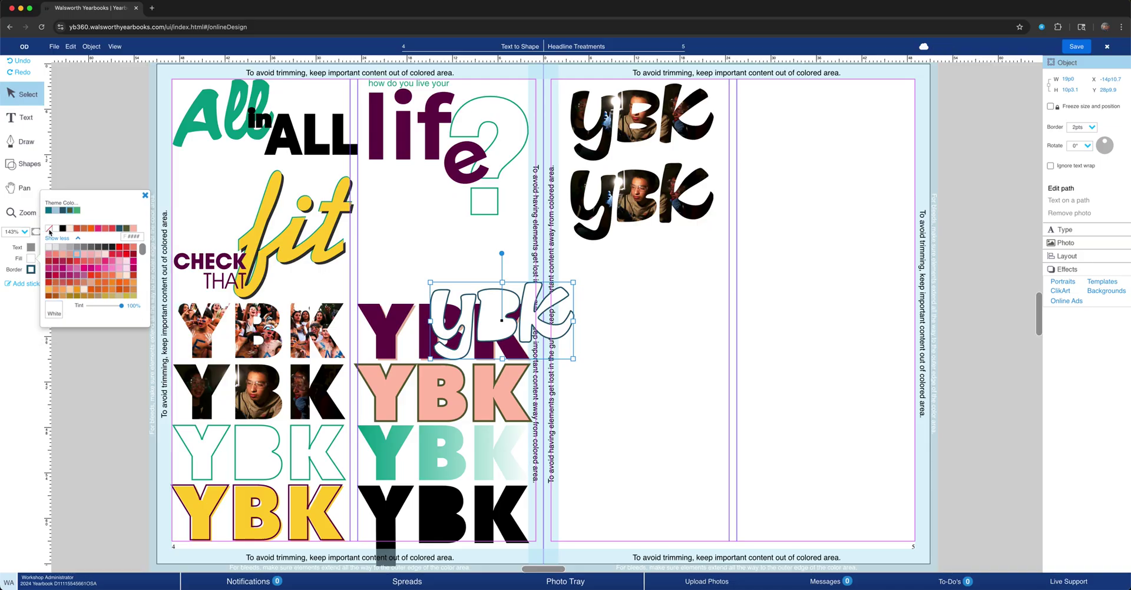
{"action": "left_click", "coordinate": [49, 230]}
{"action": "left_click_drag", "start_coordinate": [466, 307], "coordinate": [608, 265]}
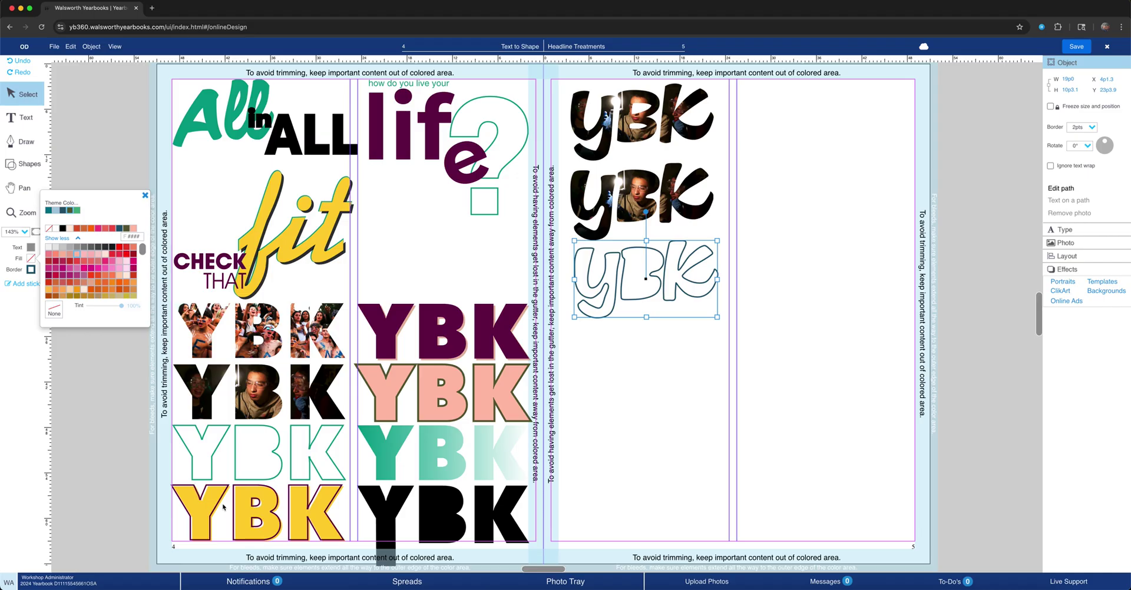
Place a copy of the top YBK shape below the outlined one and replace its photo with a dark teal fill (F4730).
{"action": "left_click", "coordinate": [636, 130]}
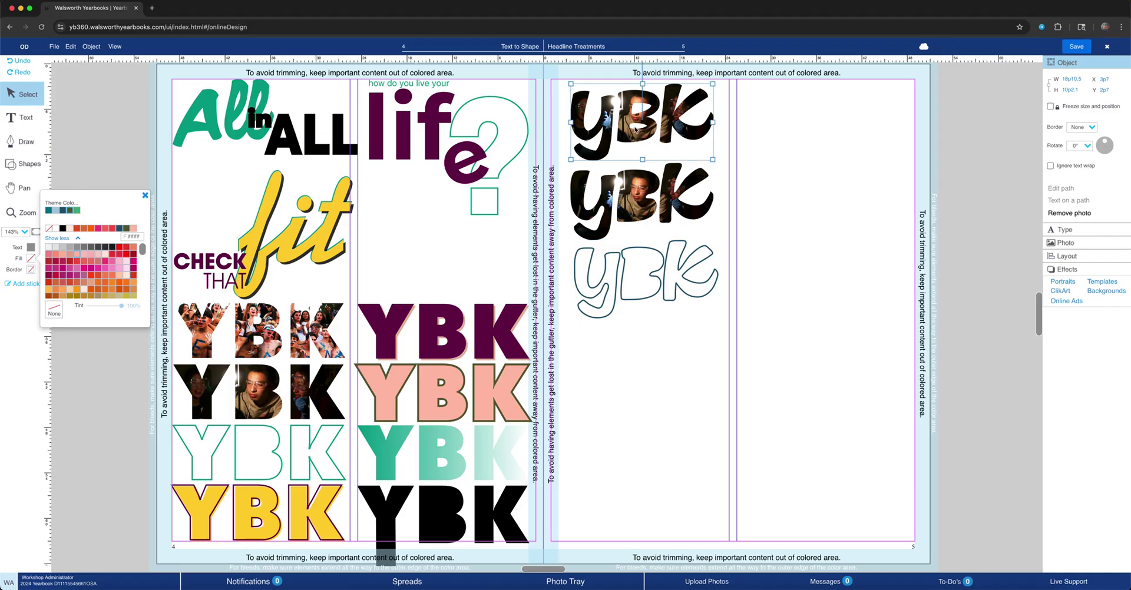
{"action": "left_click_drag", "start_coordinate": [632, 128], "coordinate": [628, 348]}
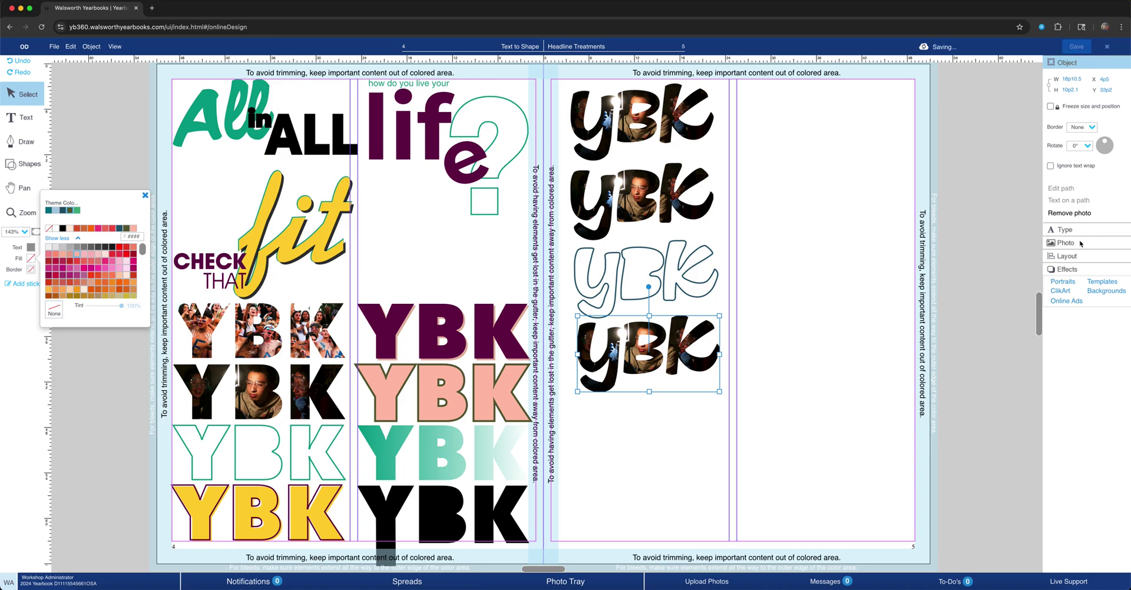
{"action": "left_click", "coordinate": [1069, 213]}
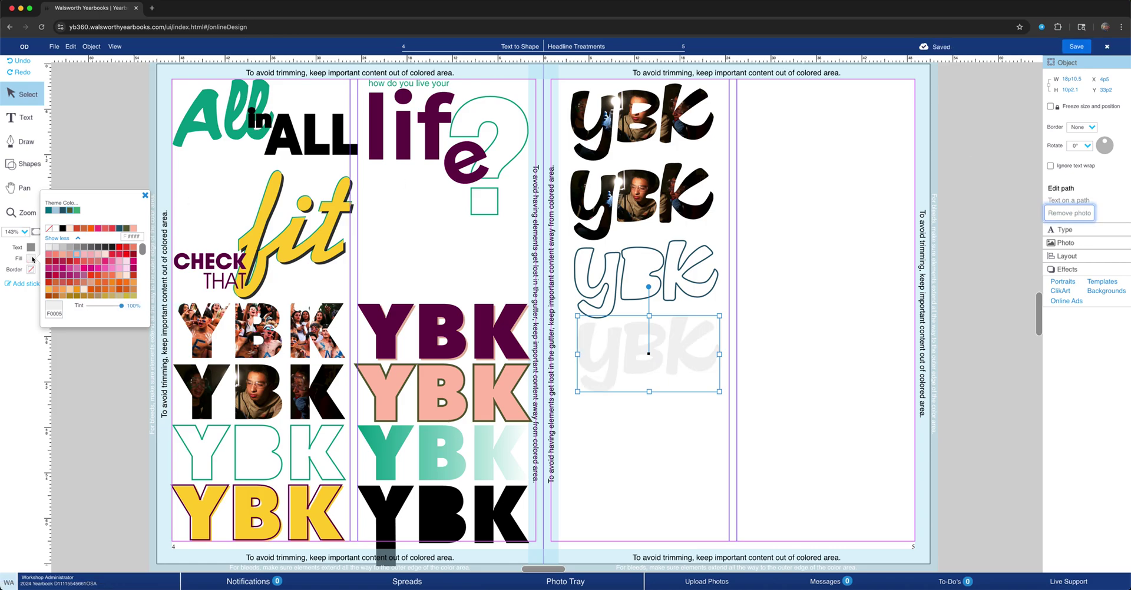
{"action": "left_click", "coordinate": [120, 229]}
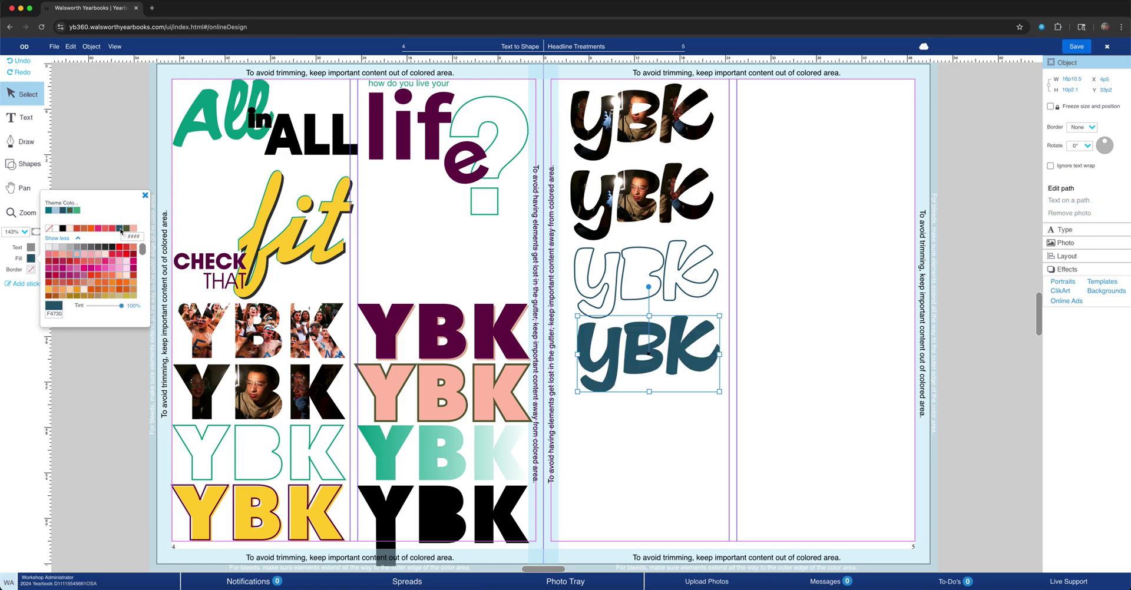
{"action": "left_click", "coordinate": [692, 404]}
Place a copy of the dark teal YBK shape just below it, with fill None and a pink border (F0300).
{"action": "left_click", "coordinate": [646, 352]}
{"action": "key", "text": "super+v"}
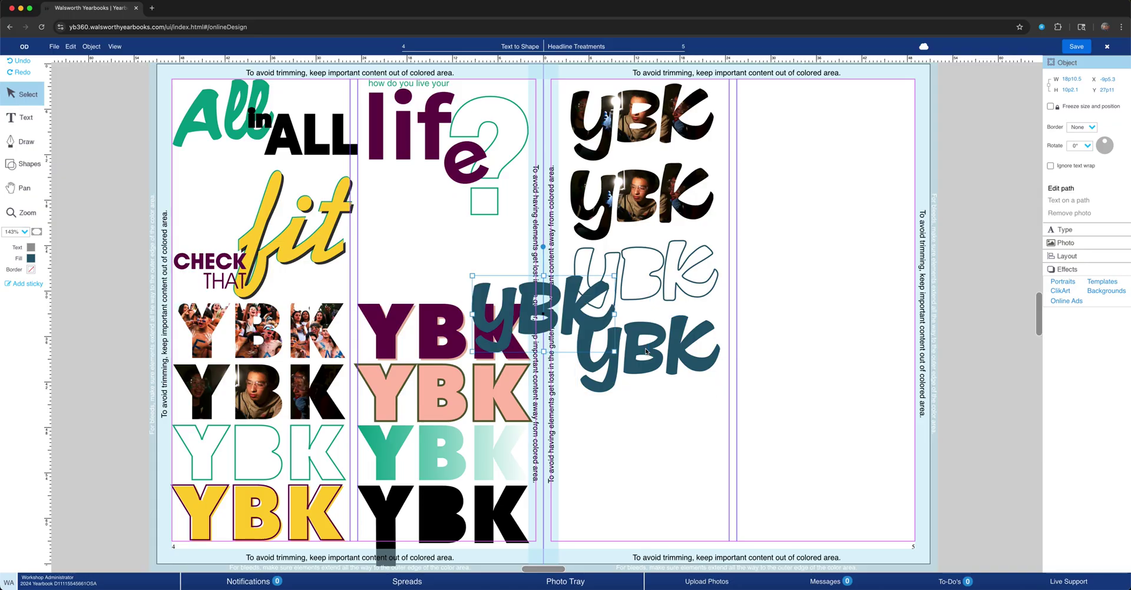
{"action": "left_click_drag", "start_coordinate": [529, 310], "coordinate": [635, 385]}
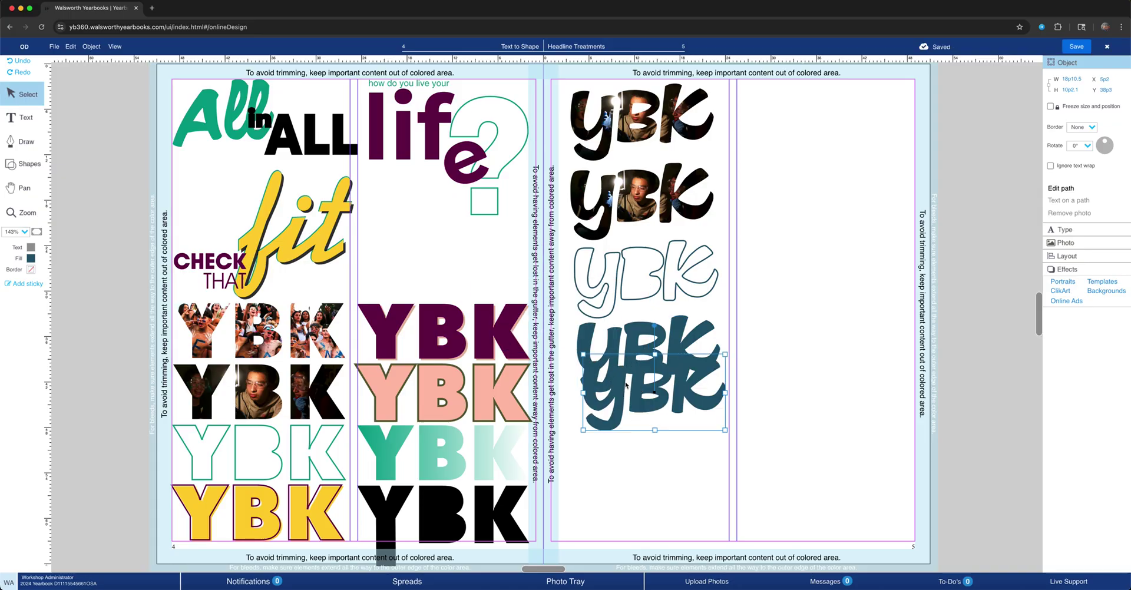
{"action": "left_click", "coordinate": [31, 258]}
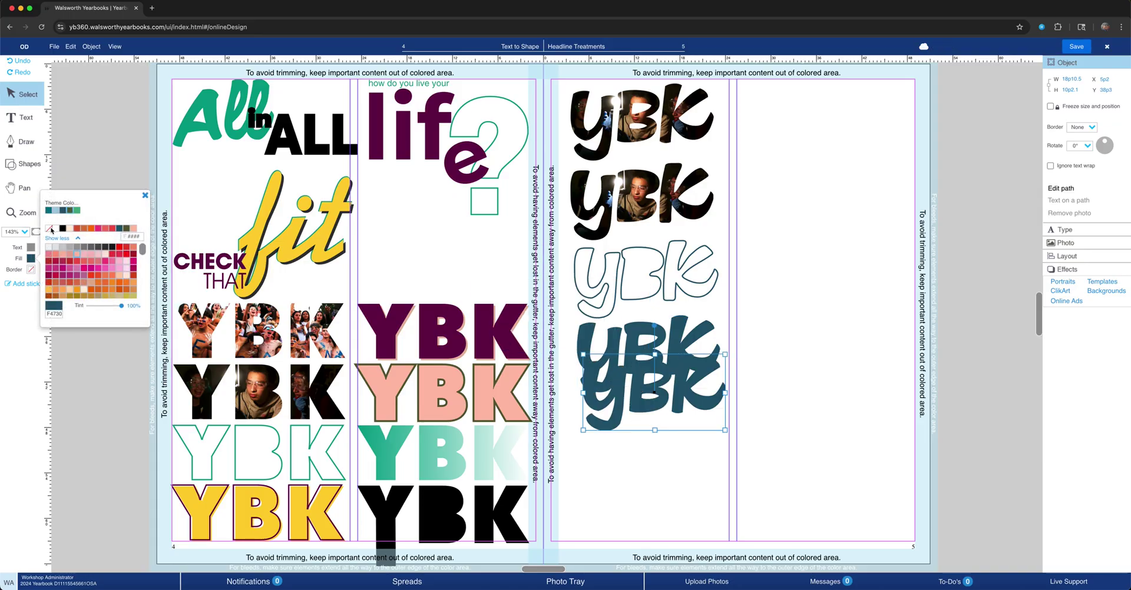
{"action": "left_click", "coordinate": [49, 229]}
{"action": "left_click", "coordinate": [30, 270]}
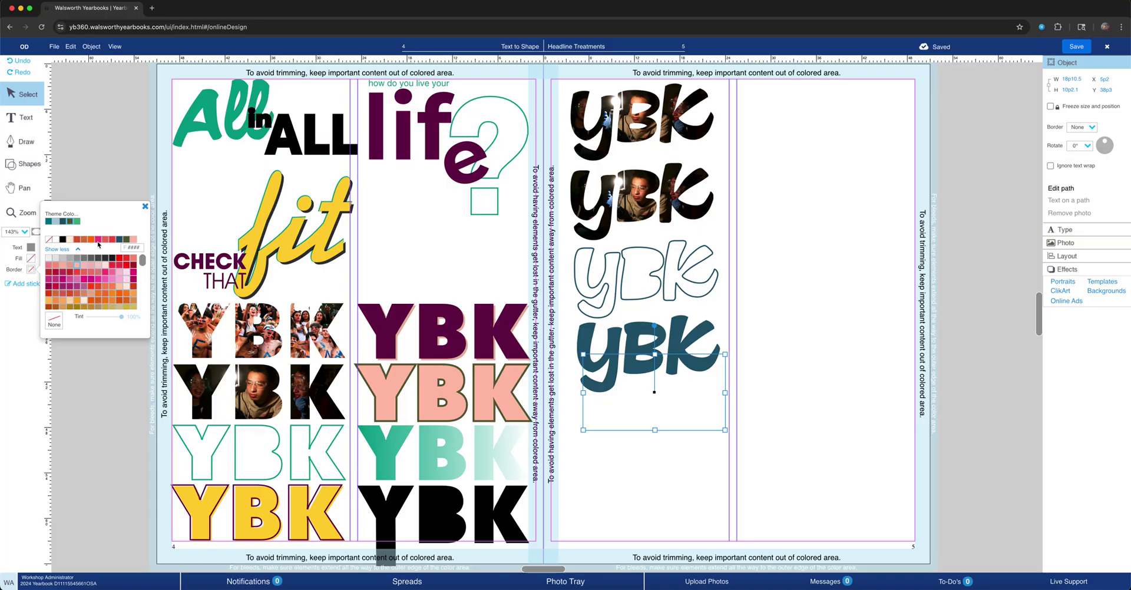
{"action": "left_click", "coordinate": [98, 240]}
Overlay the pink outlined YBK on the teal YBK with a slight leftward offset and send it to the back.
{"action": "left_click_drag", "start_coordinate": [605, 398], "coordinate": [614, 378]}
{"action": "key", "text": "Up"}
{"action": "key", "text": "Up"}
{"action": "right_click", "coordinate": [609, 367]}
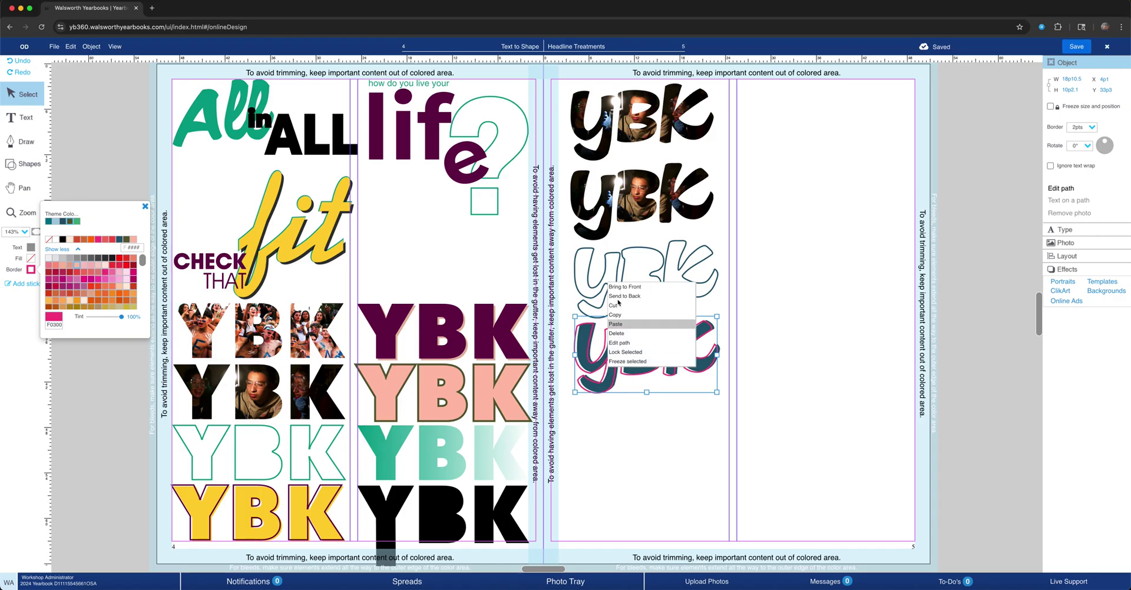
{"action": "left_click", "coordinate": [654, 313]}
{"action": "key", "text": "Left"}
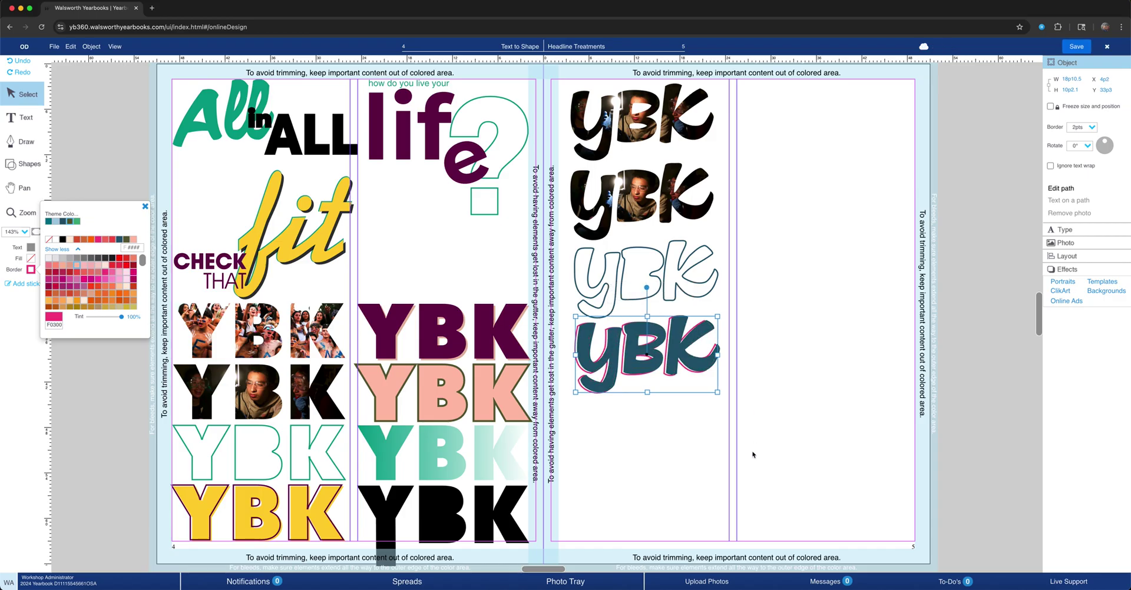
{"action": "left_click", "coordinate": [676, 412]}
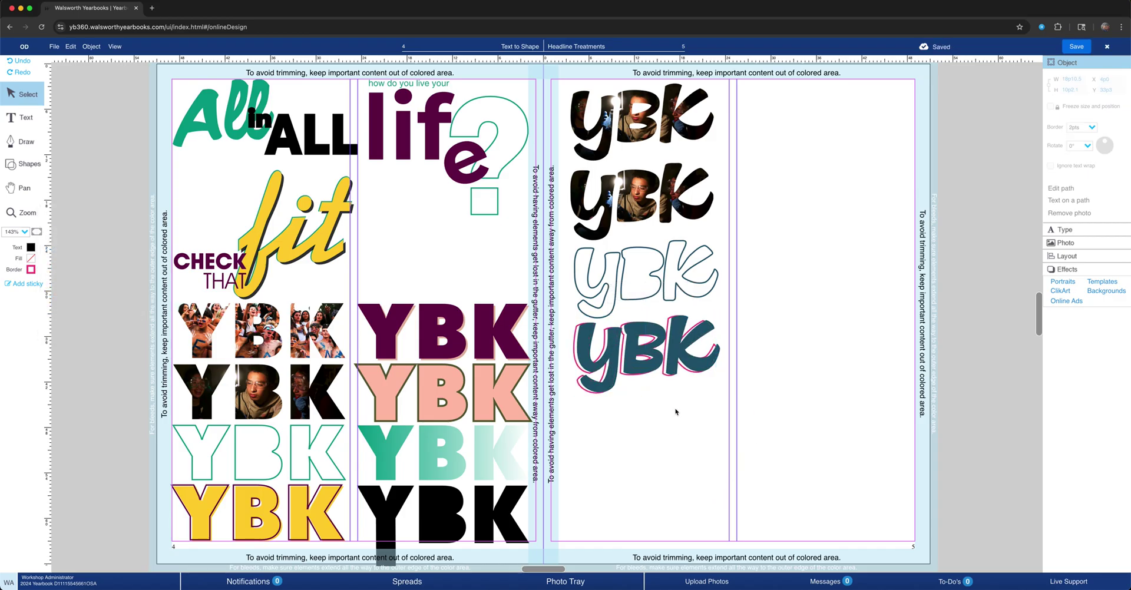
Move the teal YBK sideways to the right so the pink outlined YBK behind it is uncovered.
{"action": "left_click_drag", "start_coordinate": [641, 352], "coordinate": [725, 352]}
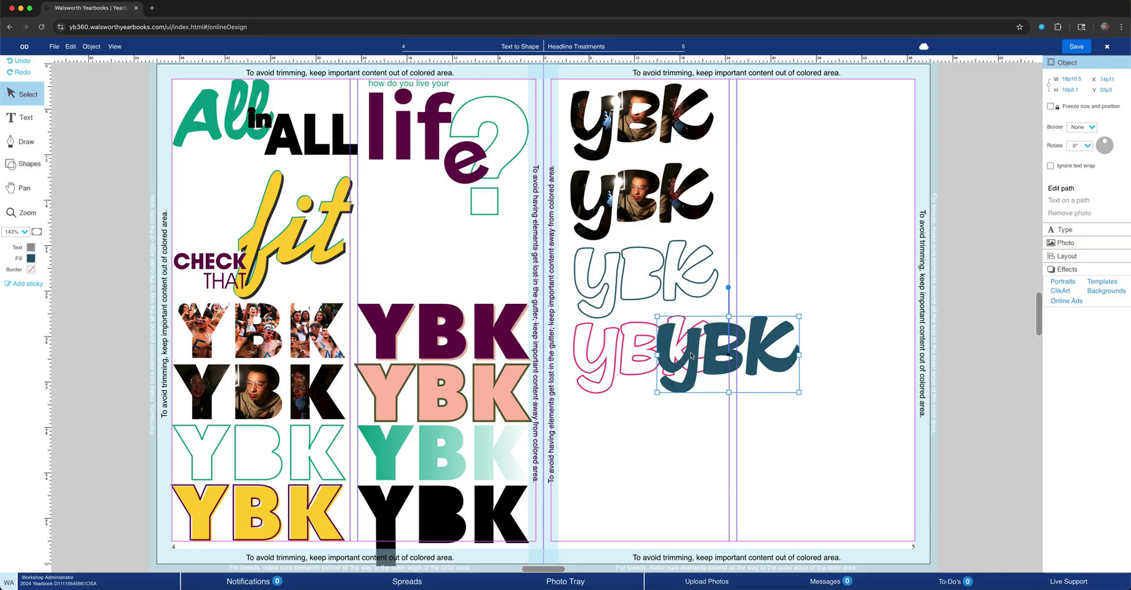
{"action": "left_click", "coordinate": [585, 353]}
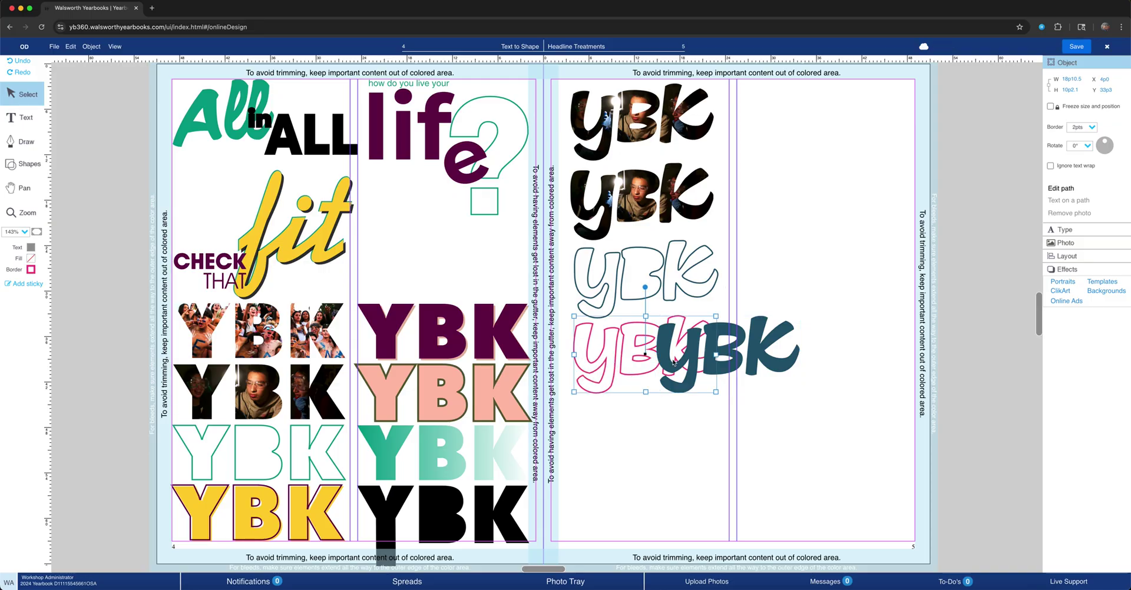
{"action": "left_click", "coordinate": [708, 357]}
{"action": "left_click", "coordinate": [609, 359]}
Give the pink outlined YBK a white fill and bring it to the front.
{"action": "left_click", "coordinate": [31, 258]}
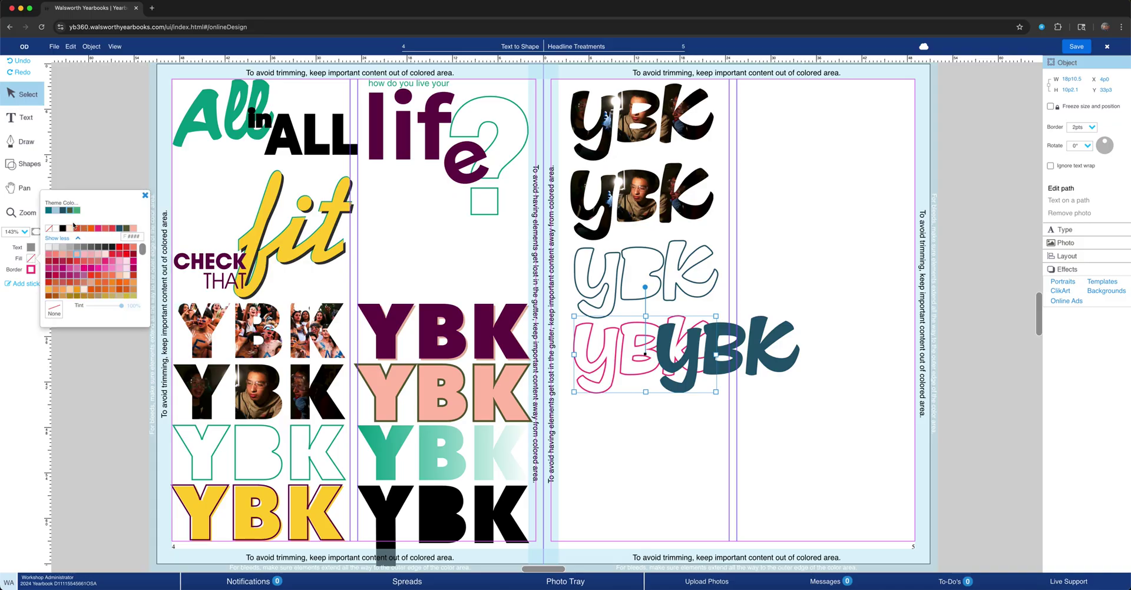
{"action": "left_click", "coordinate": [57, 229]}
{"action": "right_click", "coordinate": [611, 379]}
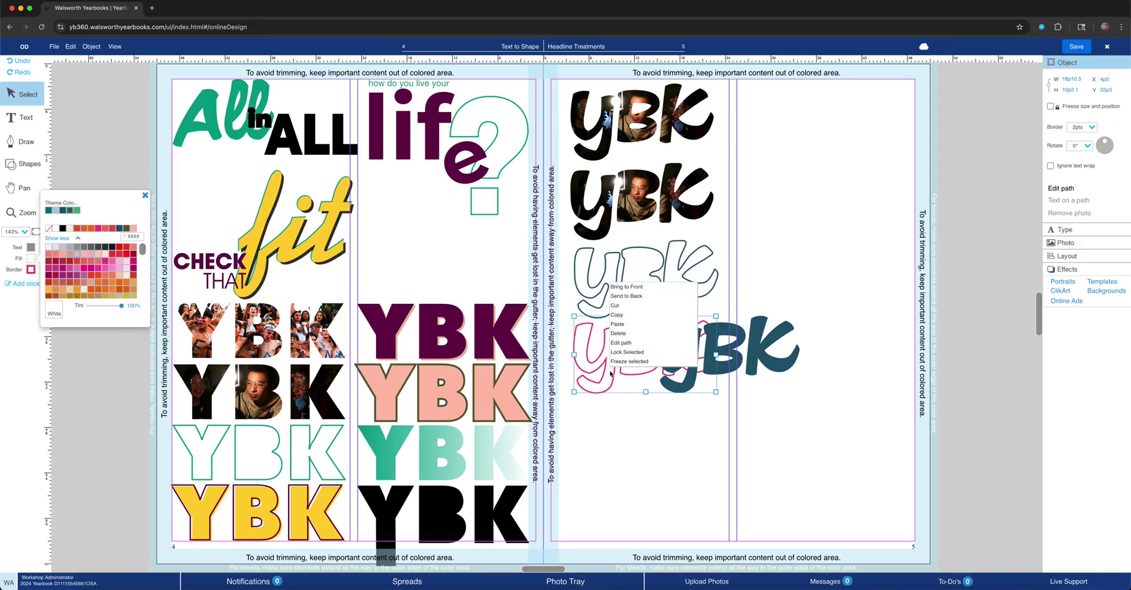
{"action": "left_click", "coordinate": [643, 288]}
Position the white YBK over the teal YBK, offset slightly to the right at about X 15p9.
{"action": "left_click_drag", "start_coordinate": [683, 365], "coordinate": [696, 365]}
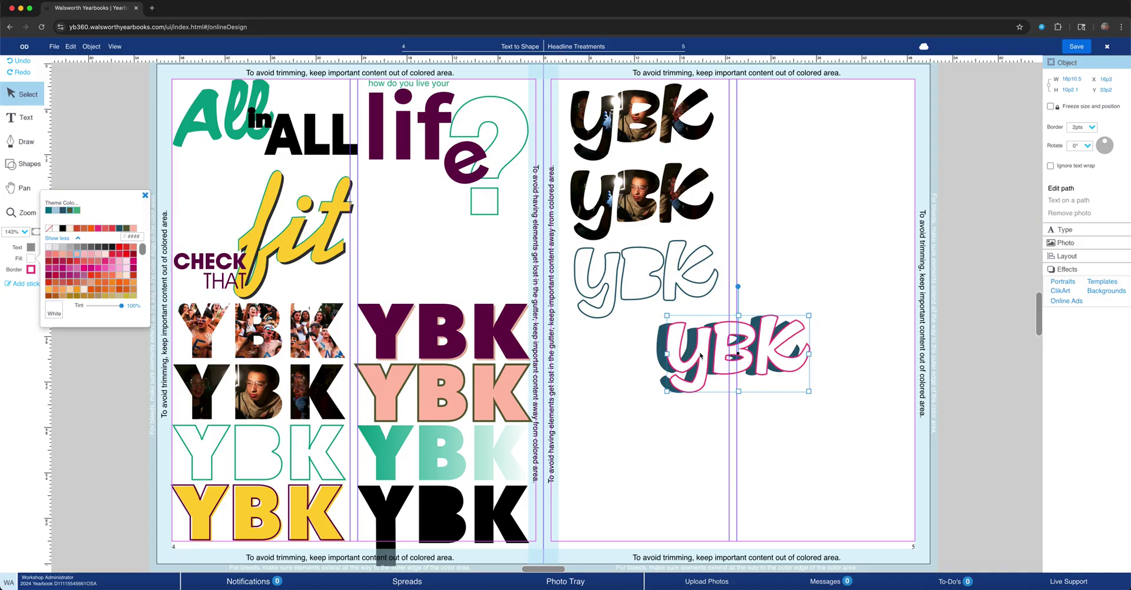
{"action": "left_click_drag", "start_coordinate": [701, 356], "coordinate": [699, 354]}
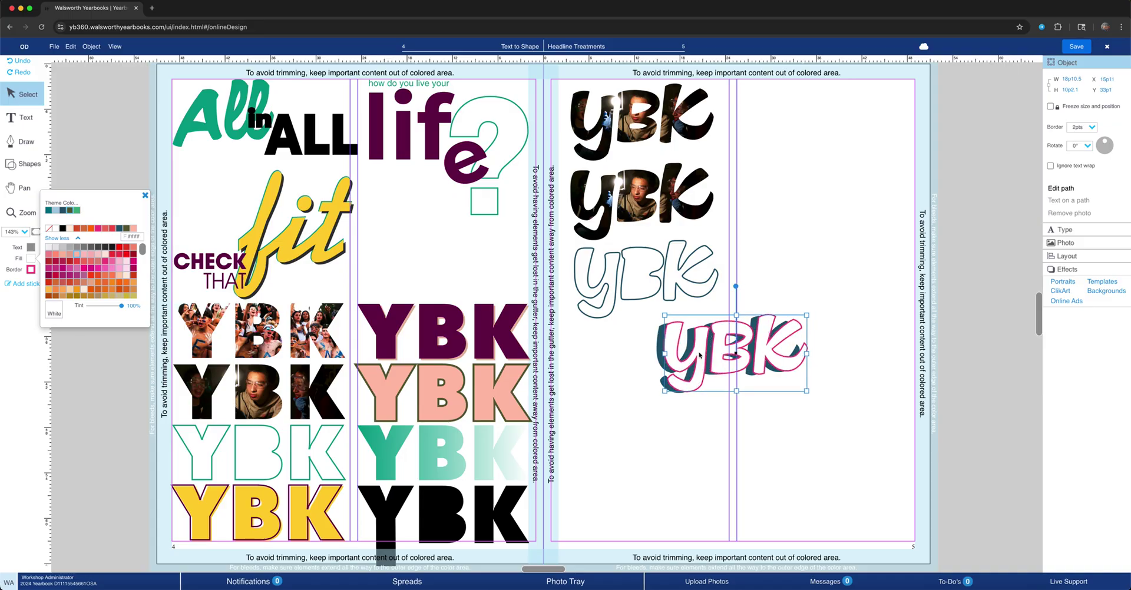
{"action": "key", "text": "ctrl+z"}
{"action": "key", "text": "ctrl+z"}
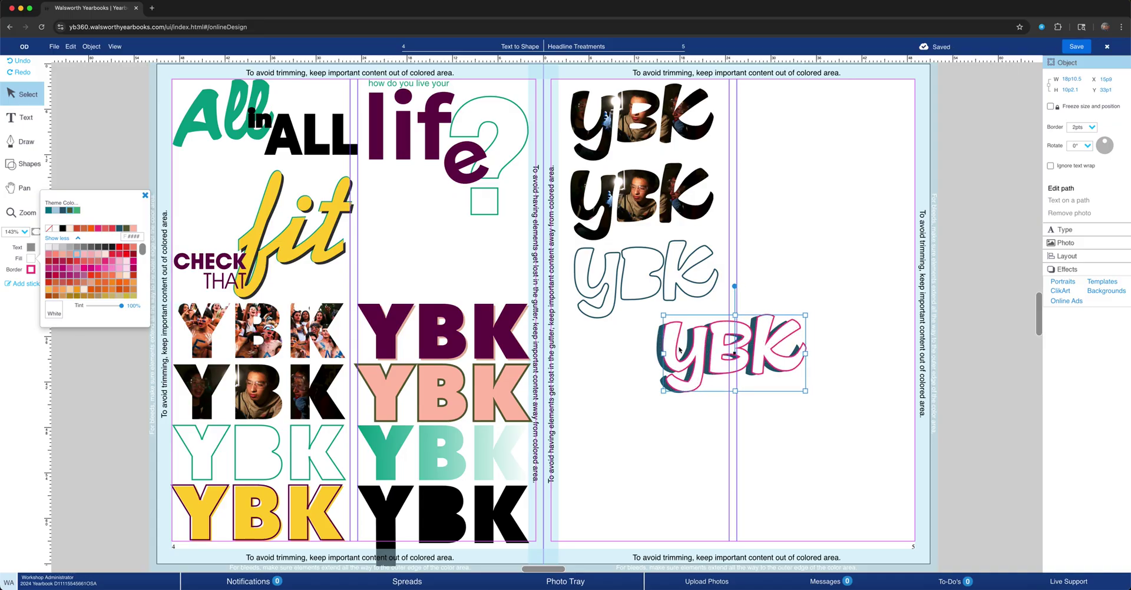
{"action": "key", "text": "ctrl+z"}
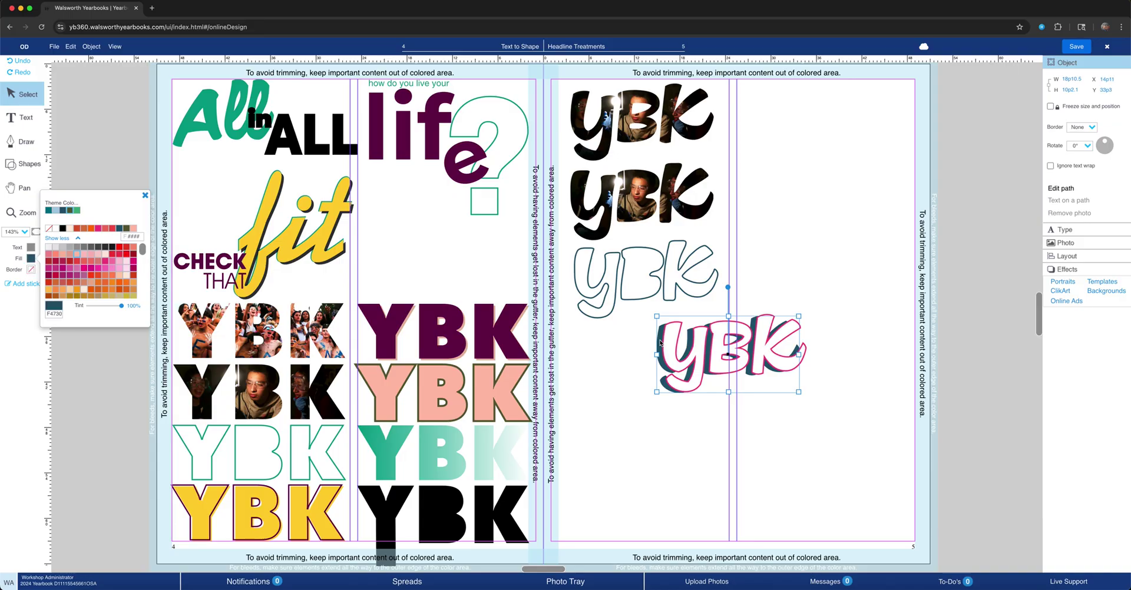
Place a copy of the white YBK with the pink border below the layered pair.
{"action": "left_click", "coordinate": [700, 368]}
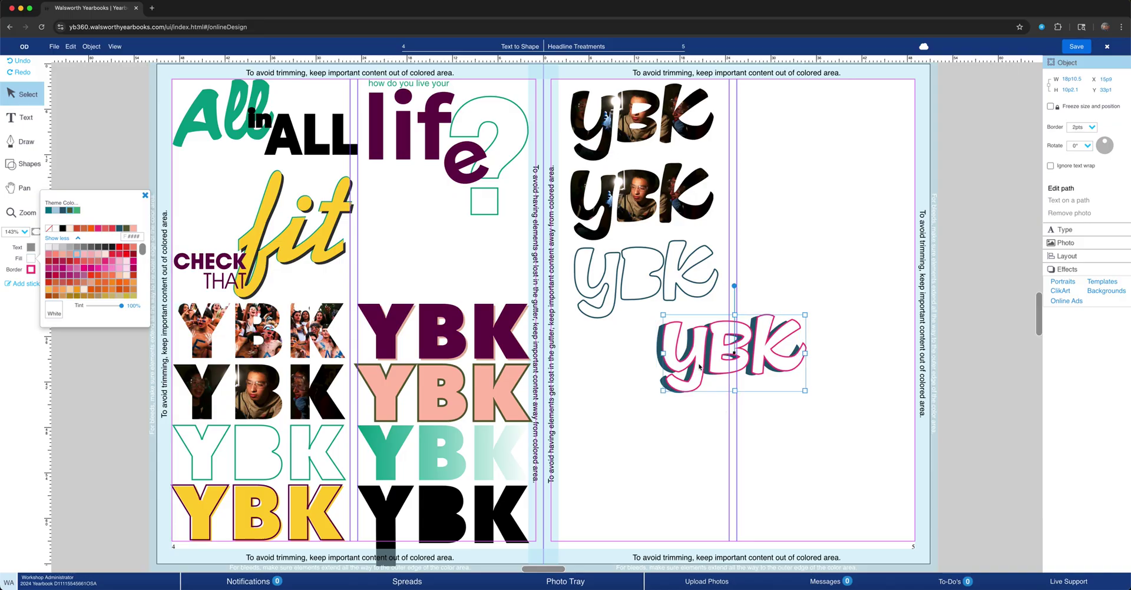
{"action": "key", "text": "super+v"}
{"action": "left_click_drag", "start_coordinate": [535, 322], "coordinate": [720, 446]}
Add a shadow to the copied YBK and color it dark teal (F4730).
{"action": "left_click", "coordinate": [1065, 269]}
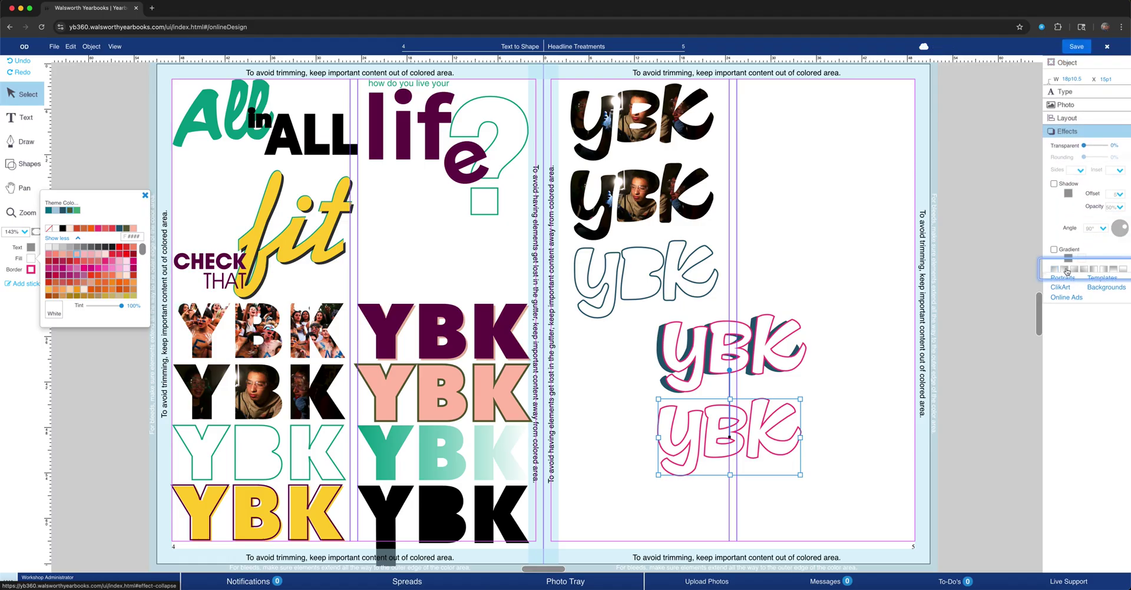
{"action": "left_click", "coordinate": [1054, 167]}
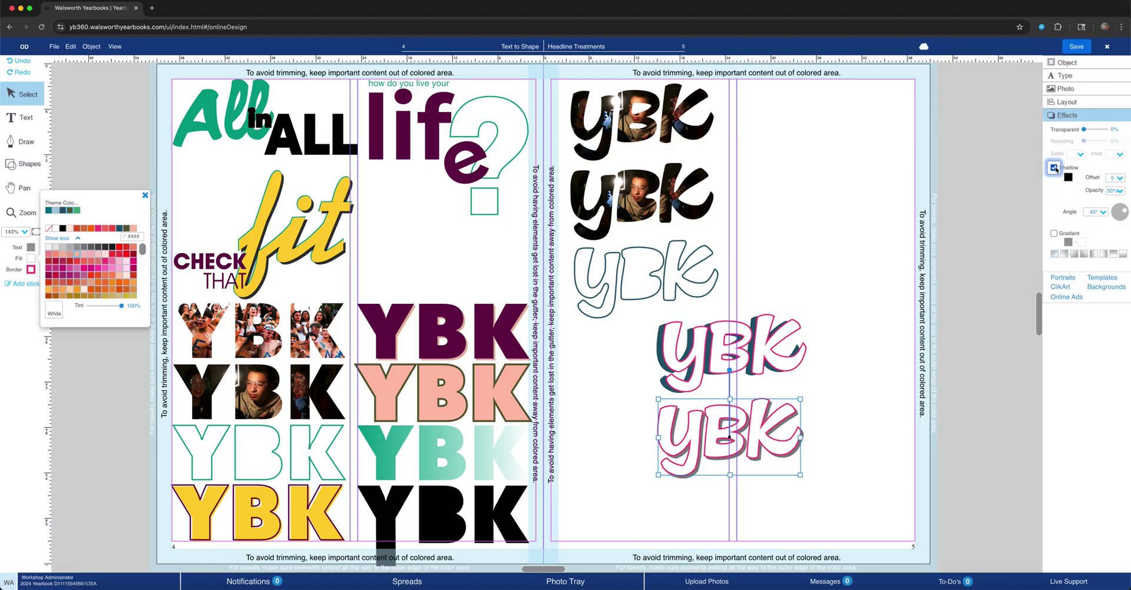
{"action": "left_click", "coordinate": [1068, 177]}
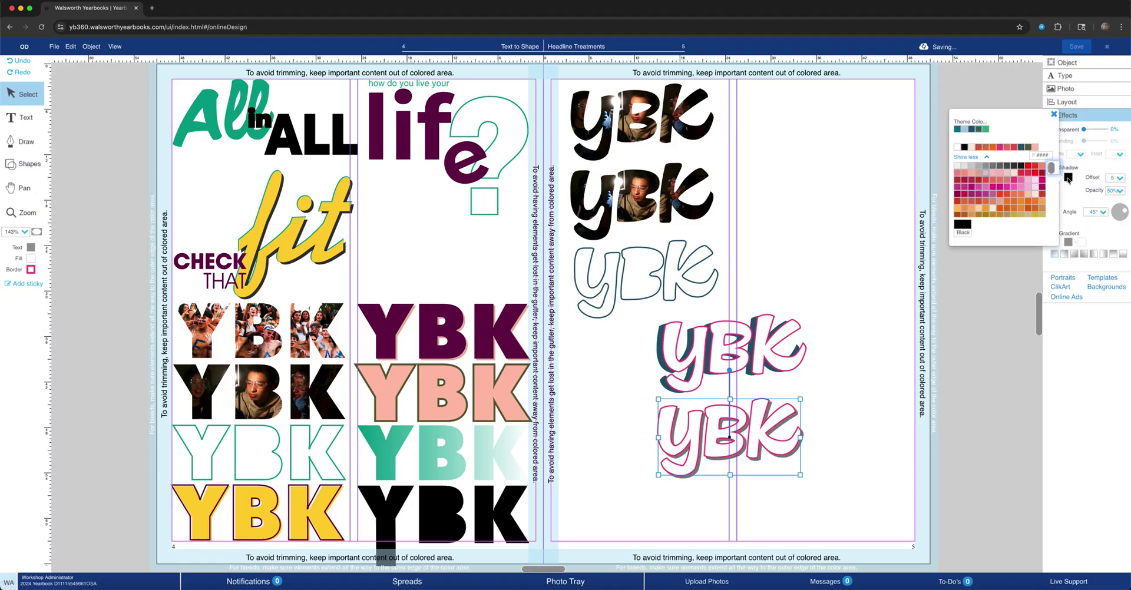
{"action": "left_click", "coordinate": [973, 129]}
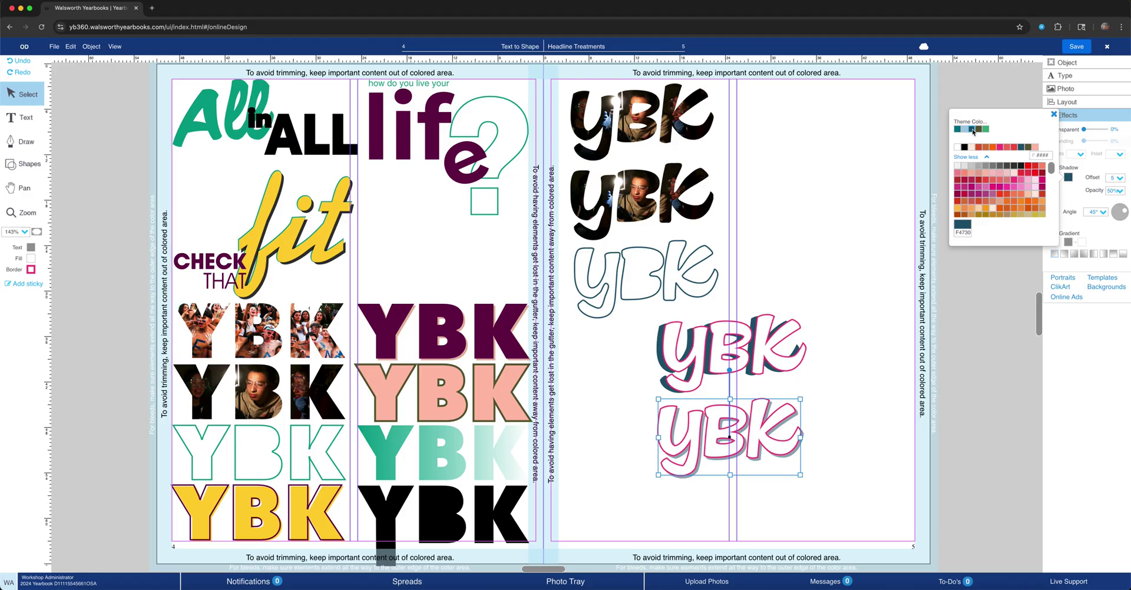
Set the YBK copy's shadow to an offset of 6, an opacity of 100% and an angle of 180°.
{"action": "left_click", "coordinate": [1114, 178]}
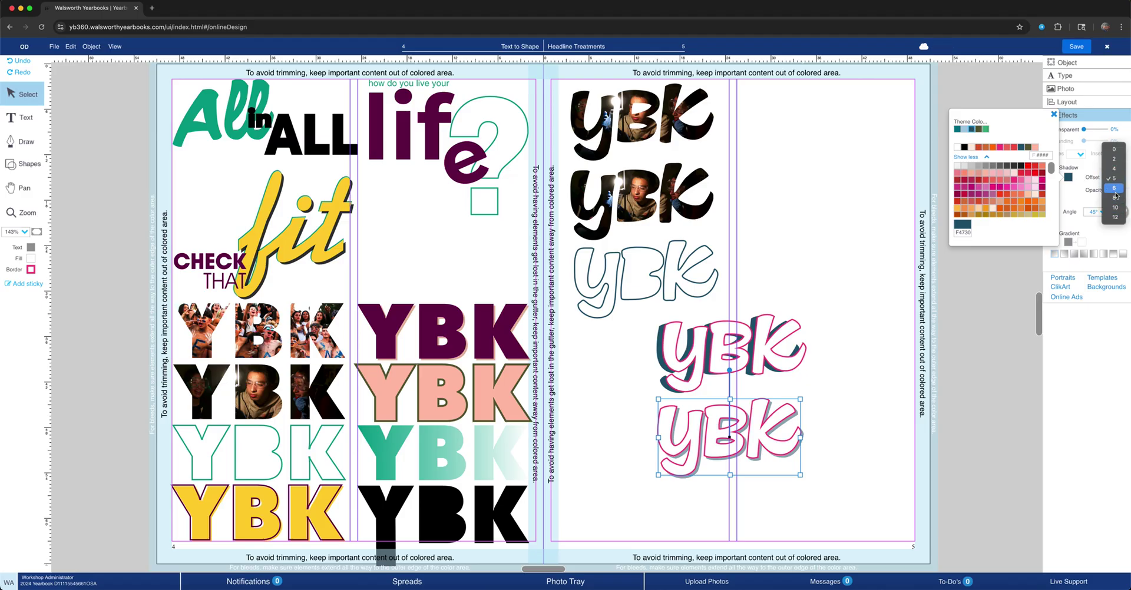
{"action": "left_click", "coordinate": [1115, 190]}
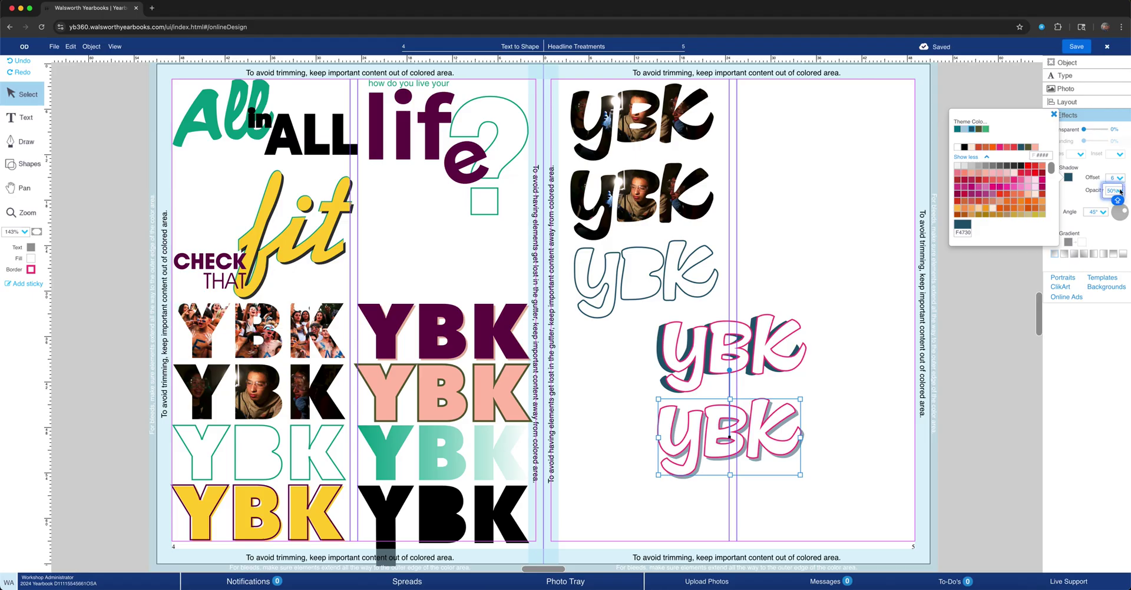
{"action": "left_click", "coordinate": [1117, 190]}
{"action": "left_click", "coordinate": [1112, 241]}
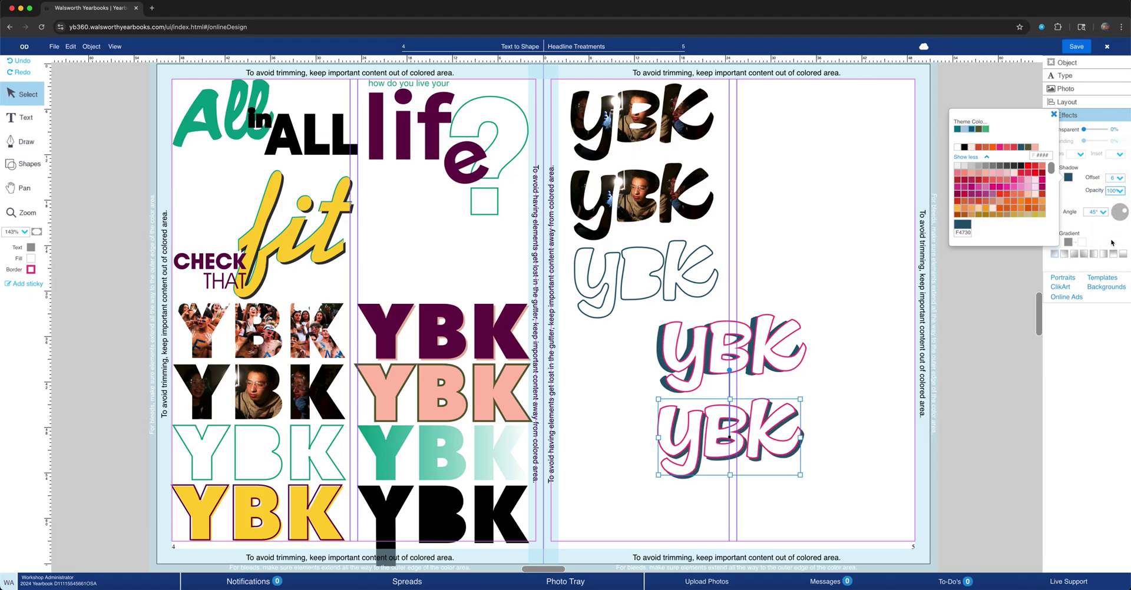
{"action": "left_click", "coordinate": [1096, 212]}
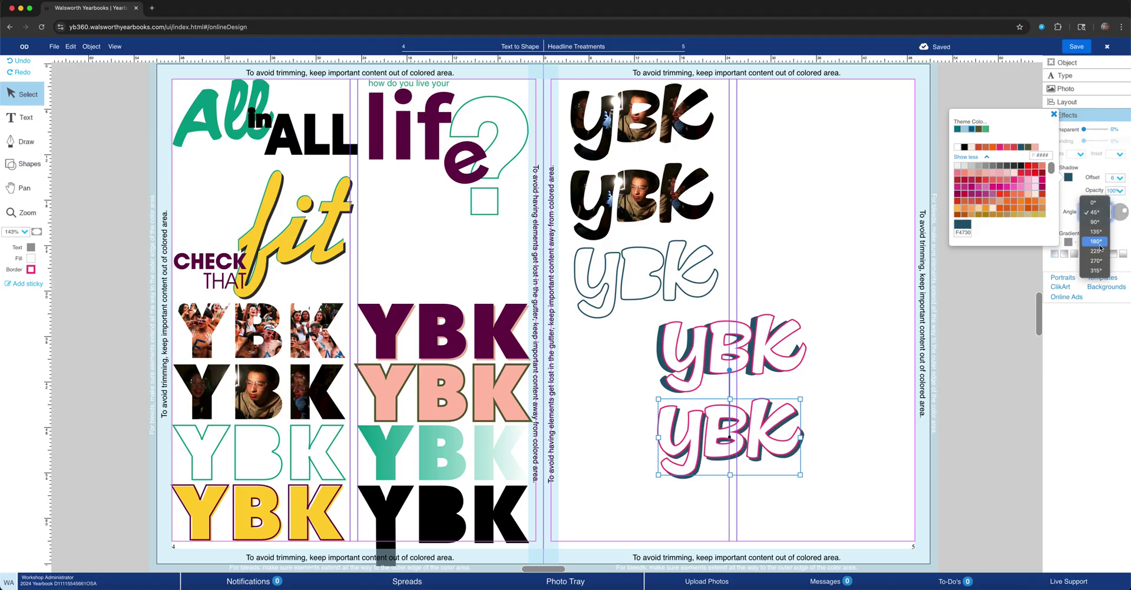
{"action": "left_click", "coordinate": [1097, 242]}
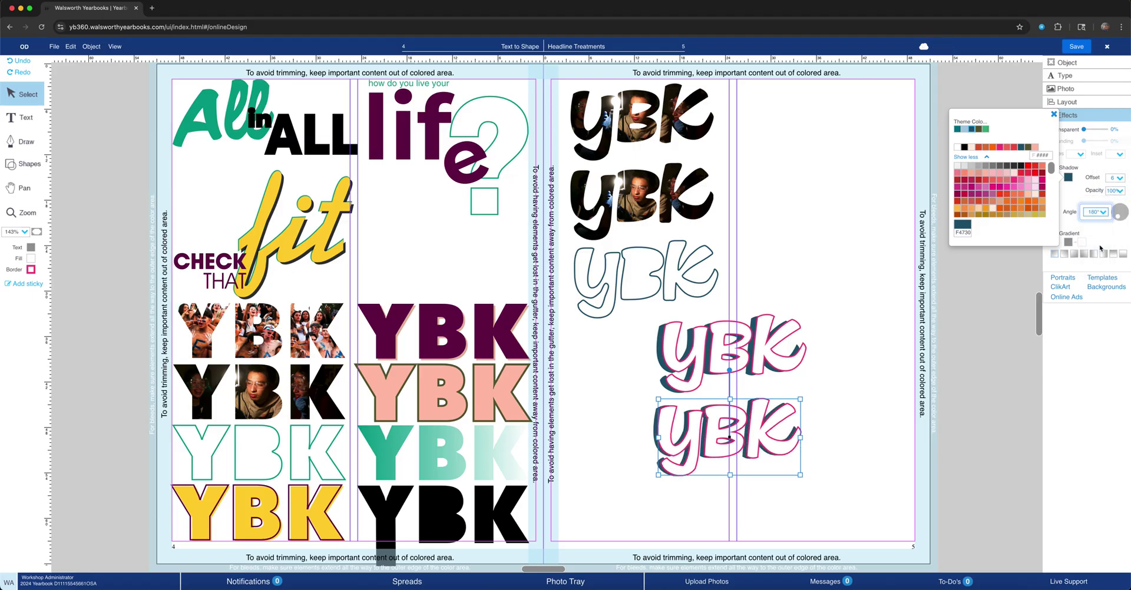
{"action": "left_click", "coordinate": [857, 387]}
Try fill None and a red fill on the shadowed YBK, restoring its white fill after each.
{"action": "left_click", "coordinate": [720, 426]}
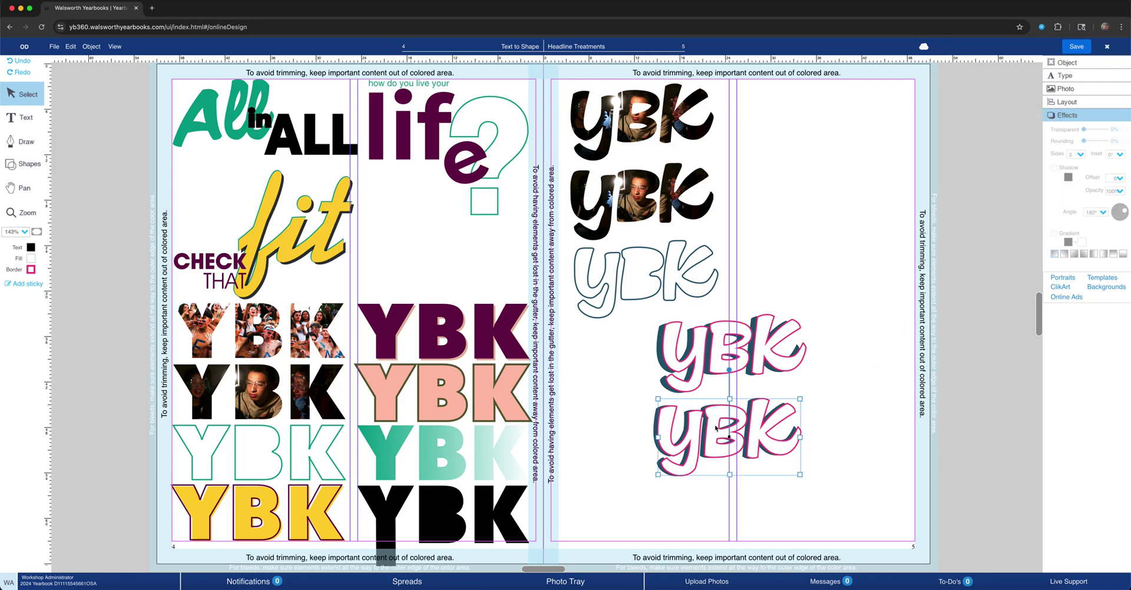
{"action": "left_click", "coordinate": [31, 259]}
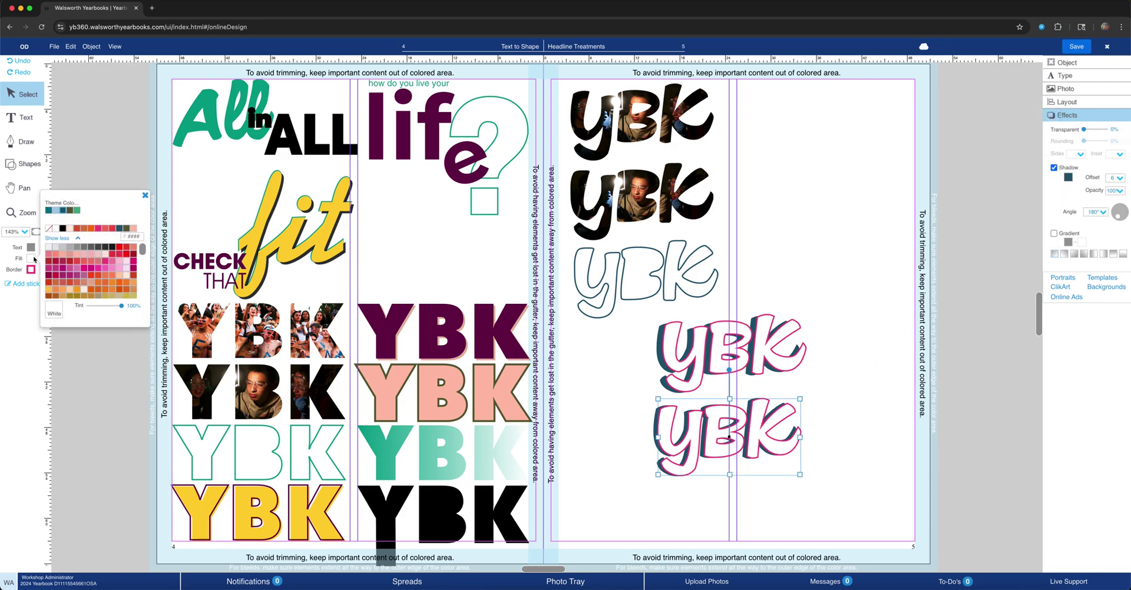
{"action": "left_click", "coordinate": [49, 229]}
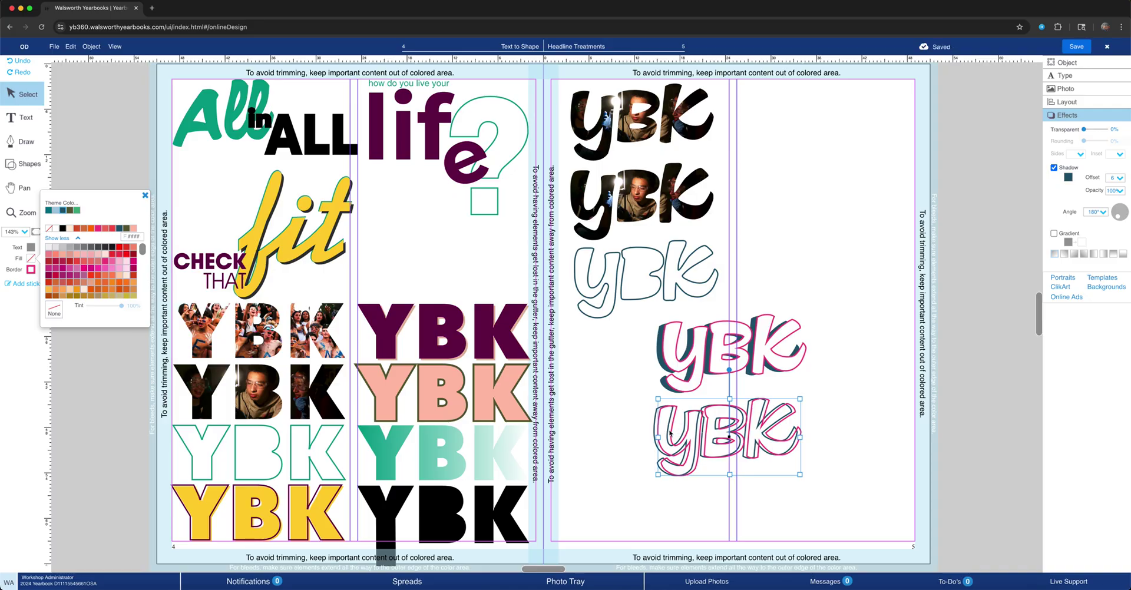
{"action": "left_click", "coordinate": [58, 229]}
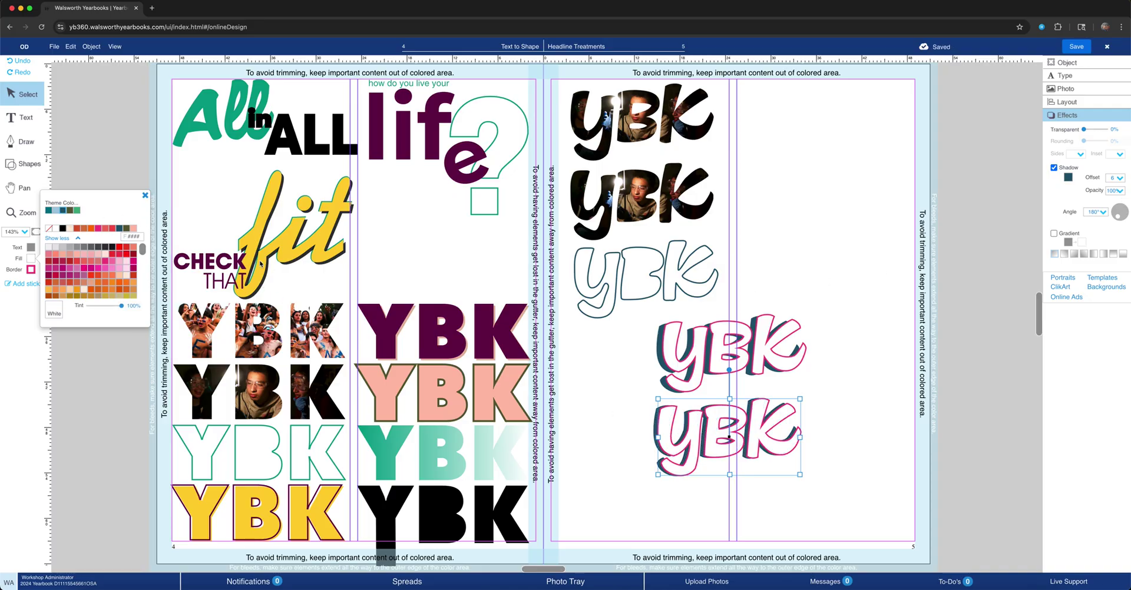
{"action": "left_click", "coordinate": [121, 251]}
{"action": "left_click", "coordinate": [812, 440]}
{"action": "key", "text": "super+z"}
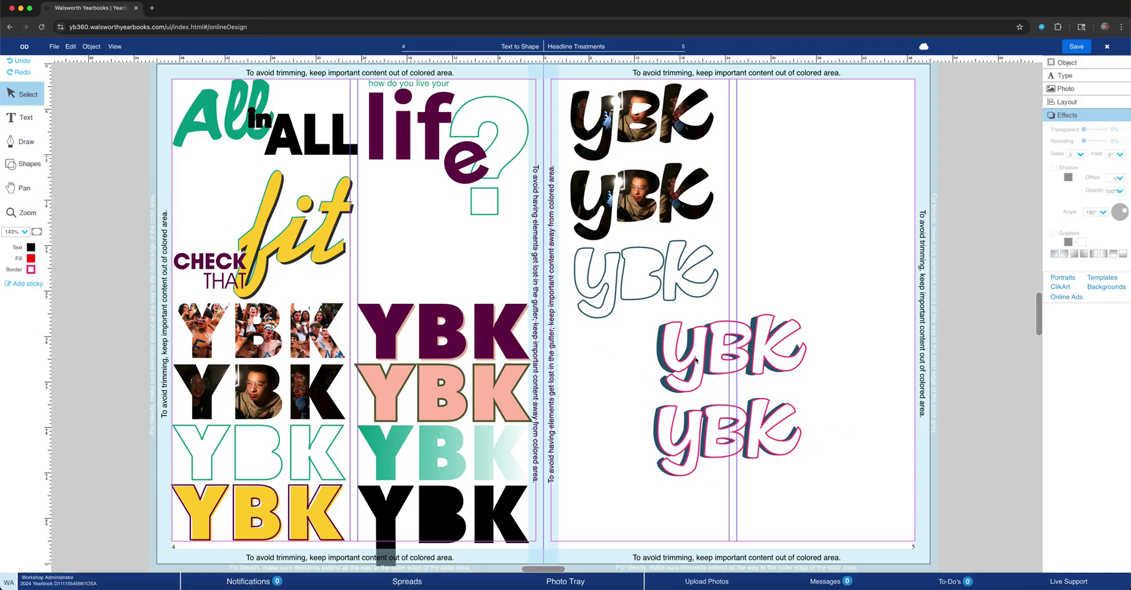
Set the fill of the pink-bordered YBK in the upper layered pair to None.
{"action": "left_click", "coordinate": [680, 443]}
{"action": "left_click", "coordinate": [672, 348]}
{"action": "left_click", "coordinate": [831, 345]}
{"action": "left_click", "coordinate": [697, 358]}
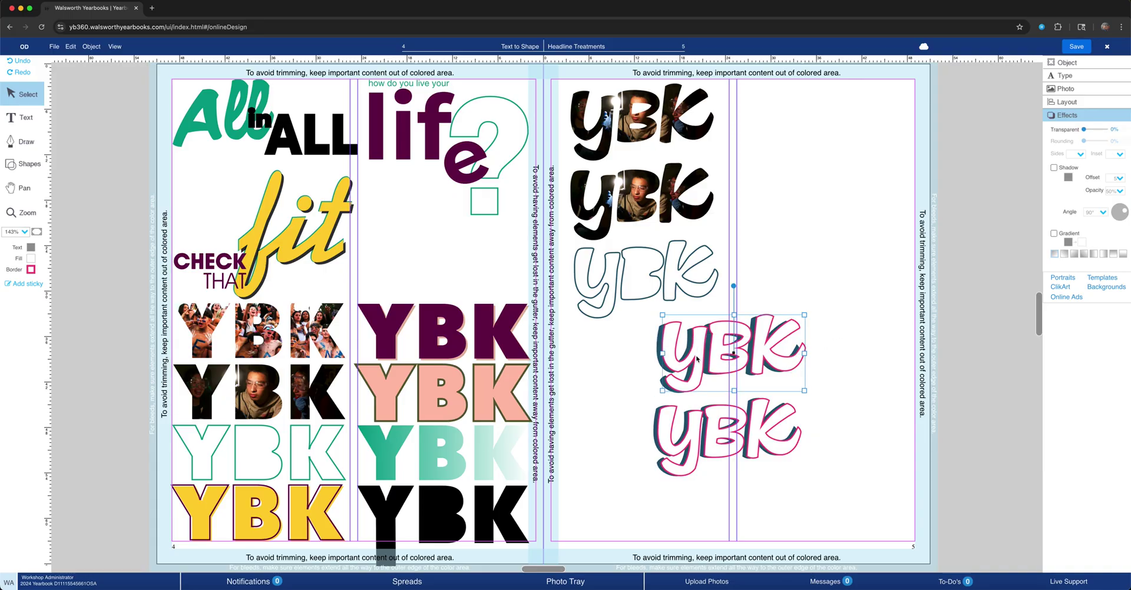
{"action": "left_click", "coordinate": [31, 260]}
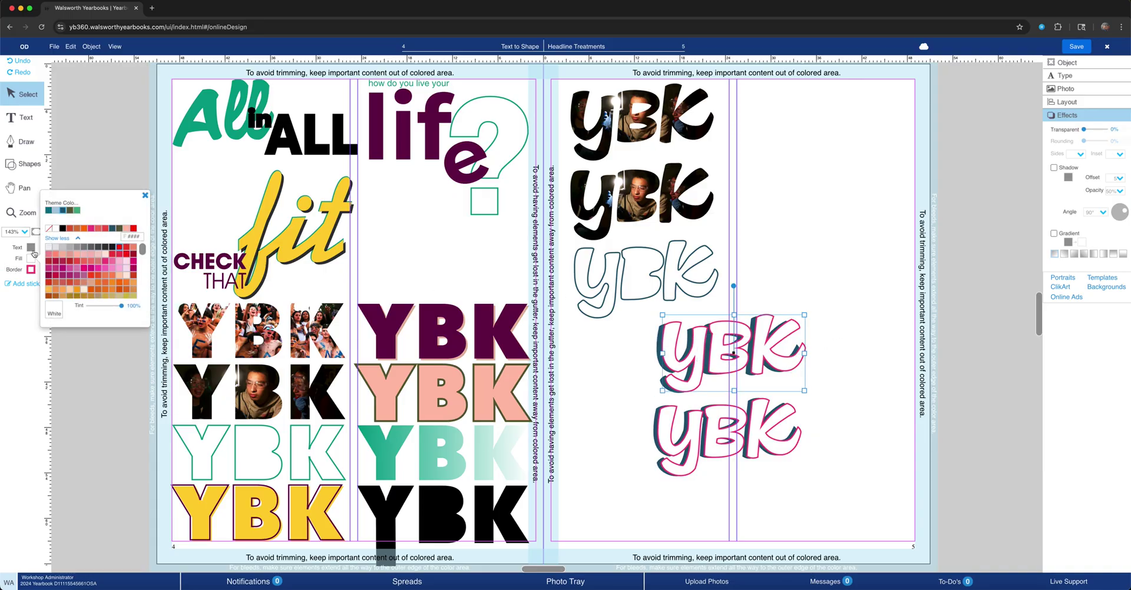
{"action": "left_click", "coordinate": [50, 228]}
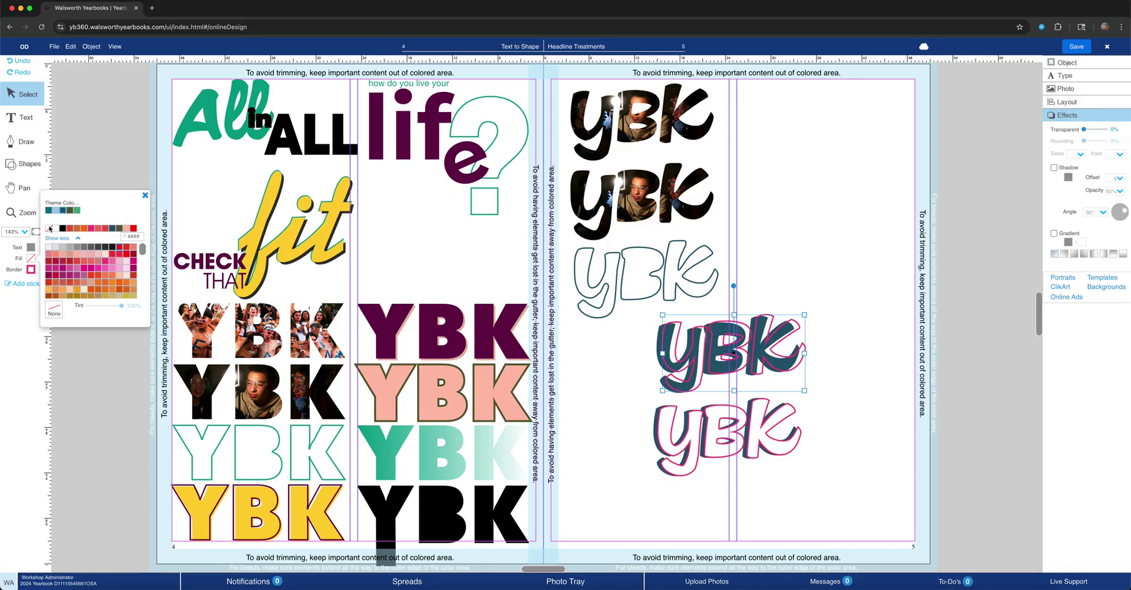
Send the pink outlined YBK behind the teal YBK and nudge it slightly to the left.
{"action": "right_click", "coordinate": [692, 362]}
{"action": "left_click", "coordinate": [720, 297]}
{"action": "key", "text": "Left"}
{"action": "key", "text": "Left"}
{"action": "key", "text": "Left"}
{"action": "key", "text": "Left"}
{"action": "key", "text": "Left"}
Move the layered teal and pink YBK under the outlined YBK in page 5's first column, with the shadowed YBK below it.
{"action": "left_click", "coordinate": [812, 349]}
{"action": "left_click", "coordinate": [716, 366]}
{"action": "left_click_drag", "start_coordinate": [716, 365], "coordinate": [631, 367]}
{"action": "left_click", "coordinate": [659, 423]}
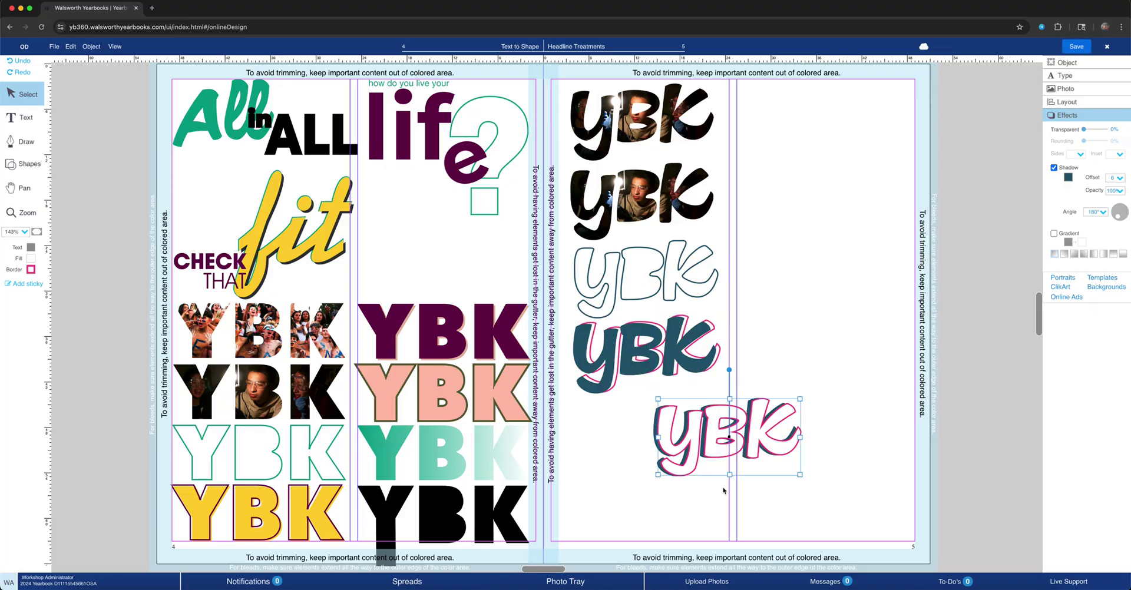
{"action": "left_click_drag", "start_coordinate": [746, 438], "coordinate": [655, 420]}
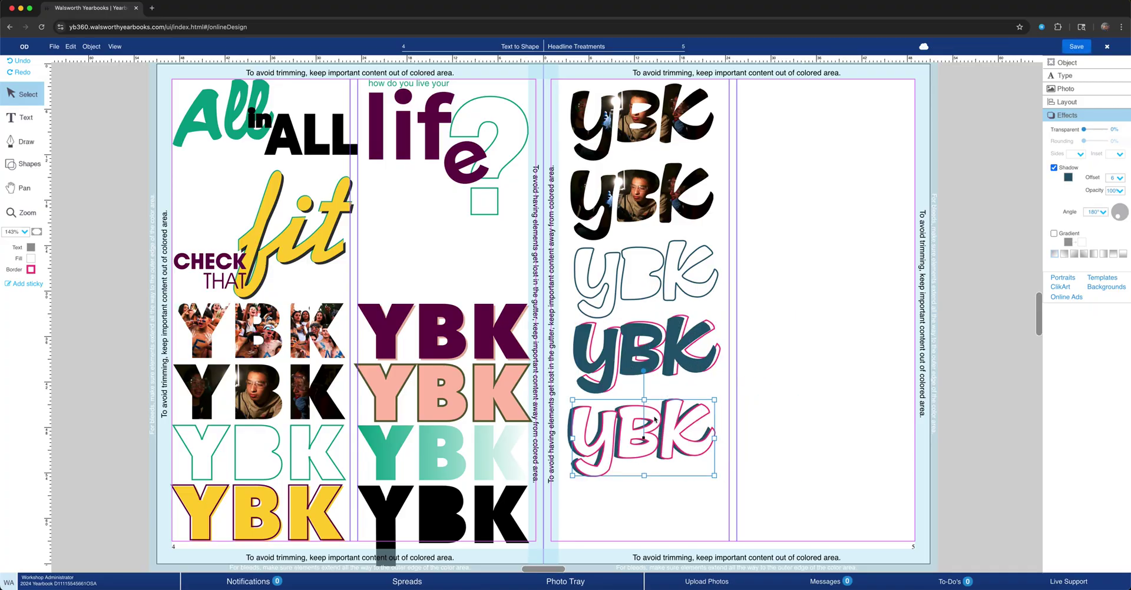
Paste a copy of the teal YBK into page 5's second column and turn on its shadow.
{"action": "left_click", "coordinate": [607, 366]}
{"action": "key", "text": "super+v"}
{"action": "left_click_drag", "start_coordinate": [497, 307], "coordinate": [770, 344]}
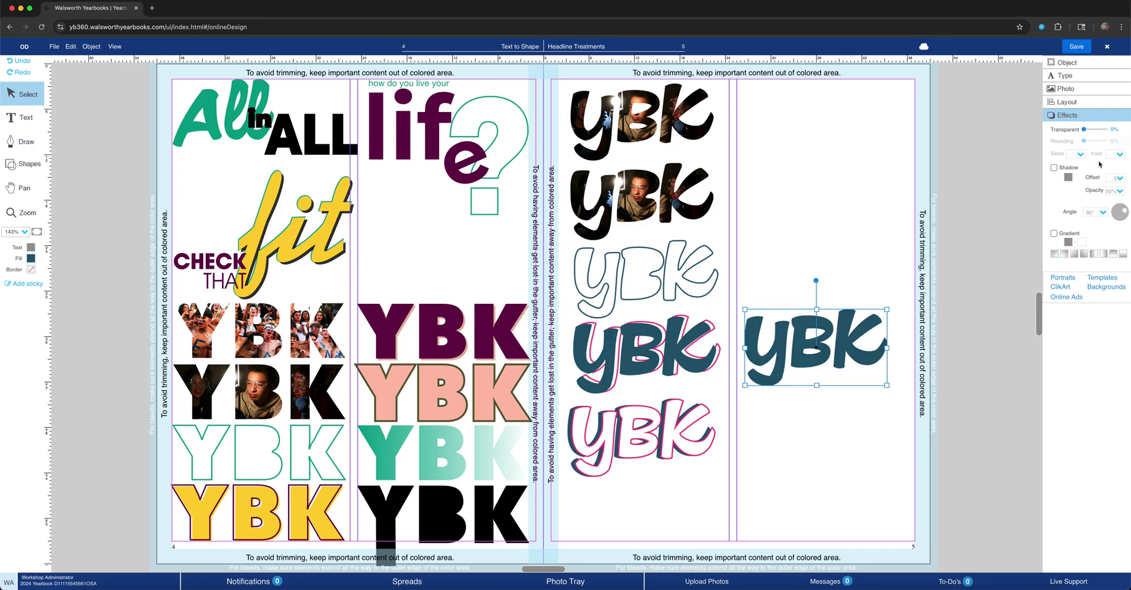
{"action": "left_click", "coordinate": [1054, 168]}
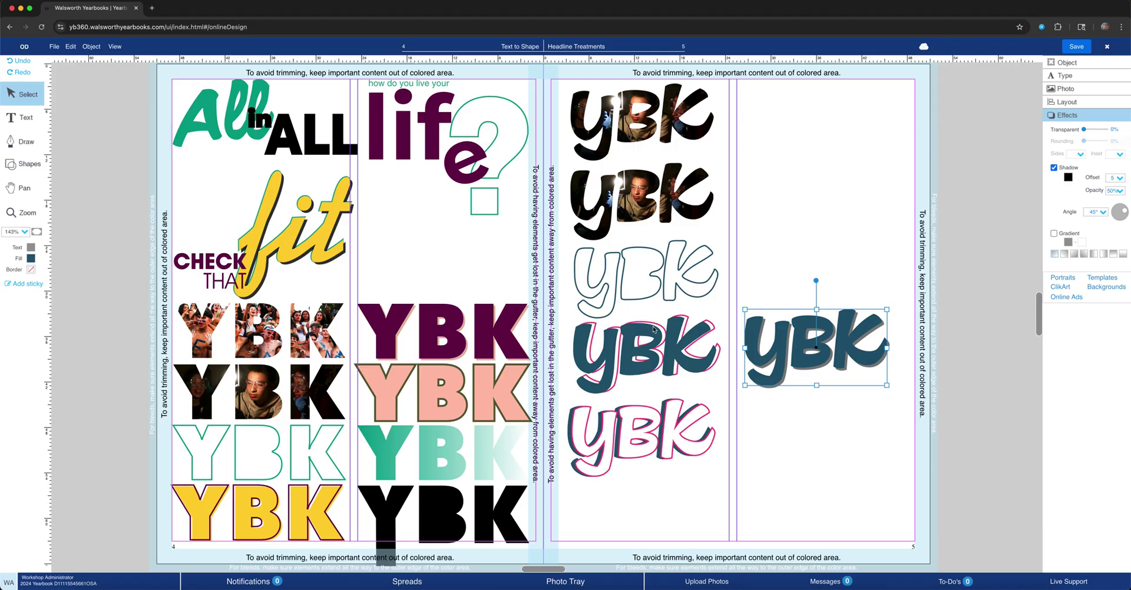
Try larger shadow offsets of 8 and 20 on the teal YBK in the second column.
{"action": "left_click", "coordinate": [1120, 179]}
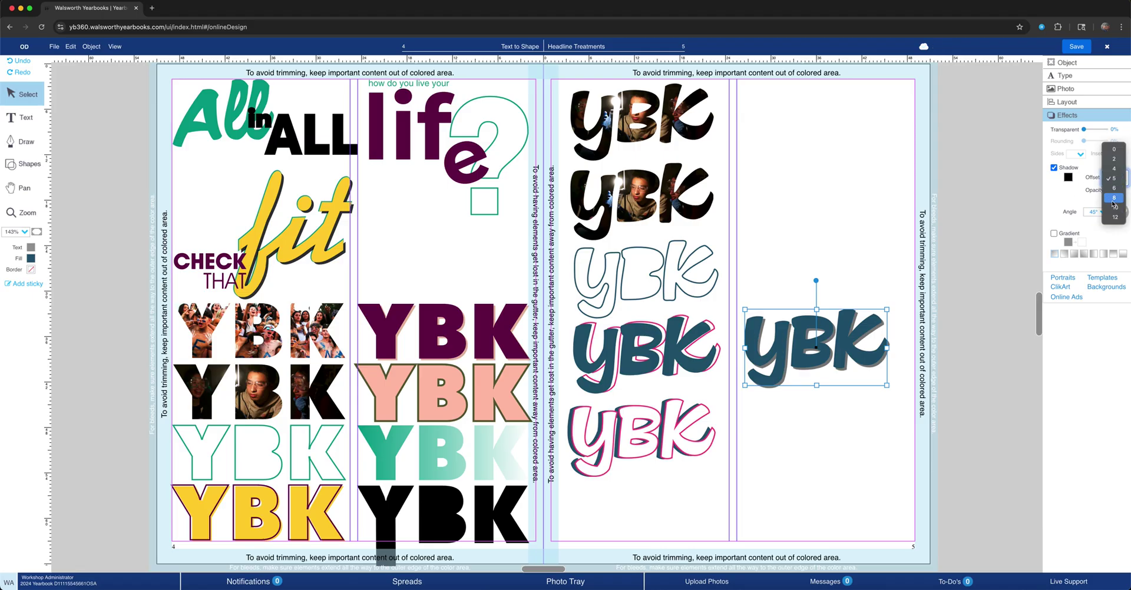
{"action": "left_click", "coordinate": [1114, 199]}
{"action": "left_click", "coordinate": [1120, 178]}
{"action": "left_click", "coordinate": [1113, 179]}
{"action": "type", "text": "20"}
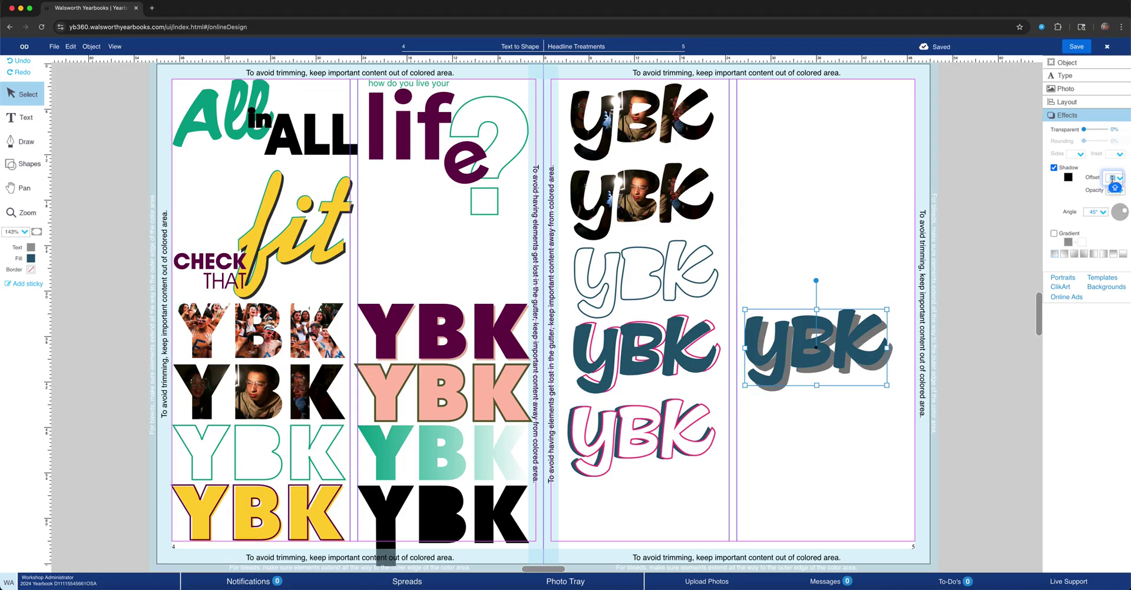
{"action": "key", "text": "Return"}
Try the teal YBK's shadow opacity at 80%, then set it to 15%.
{"action": "left_click", "coordinate": [1110, 190]}
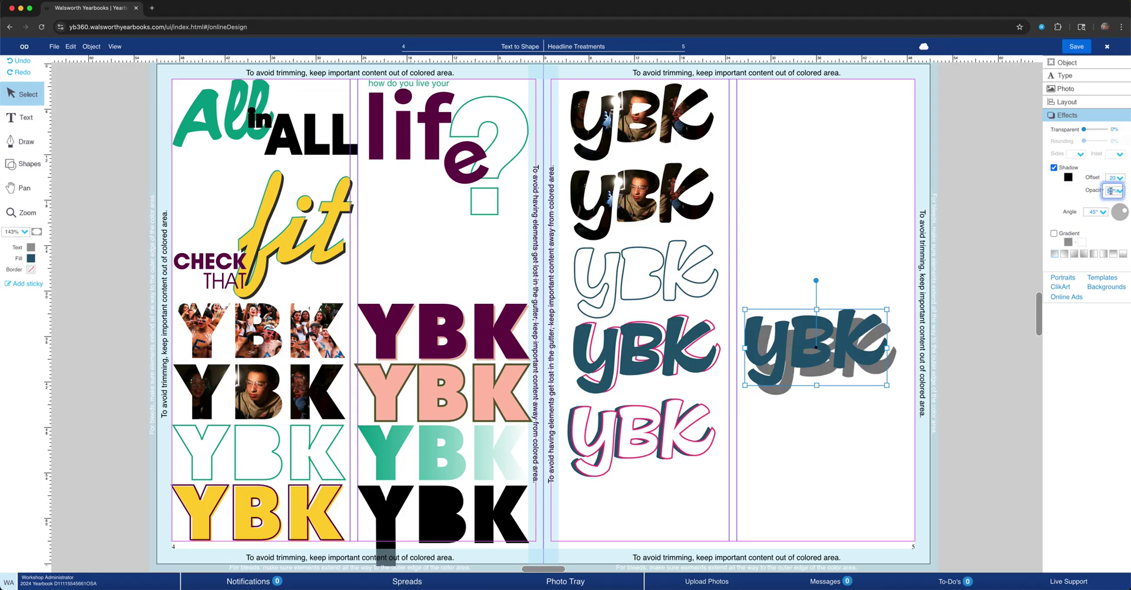
{"action": "type", "text": "80"}
{"action": "key", "text": "Return"}
{"action": "type", "text": "15"}
{"action": "key", "text": "Return"}
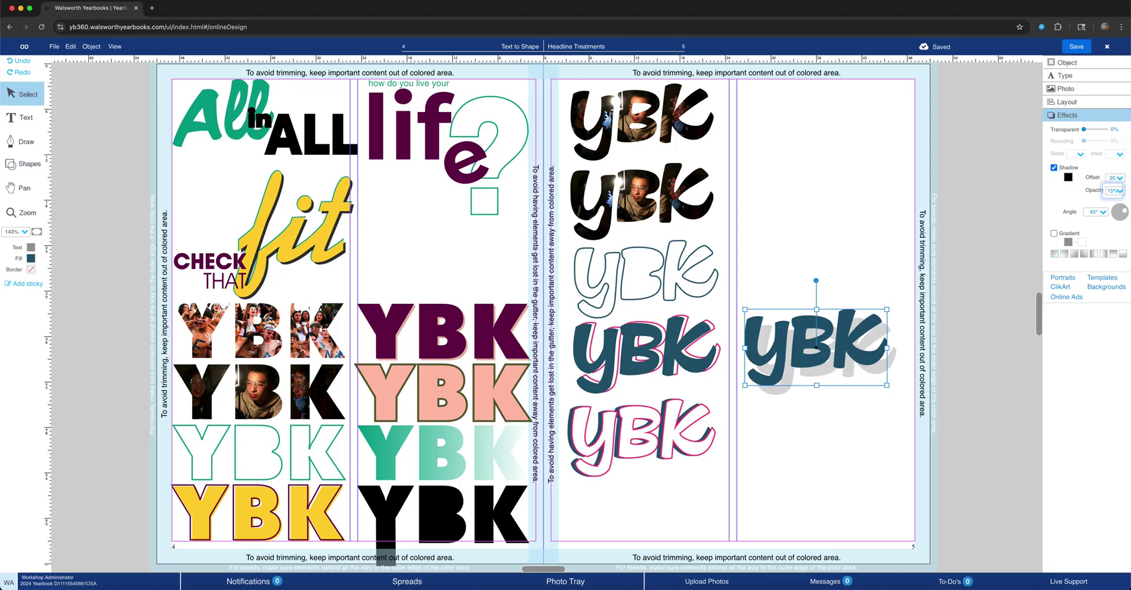
Try a 135° shadow angle on the teal YBK, then set the angle to 297°.
{"action": "left_click", "coordinate": [1105, 214]}
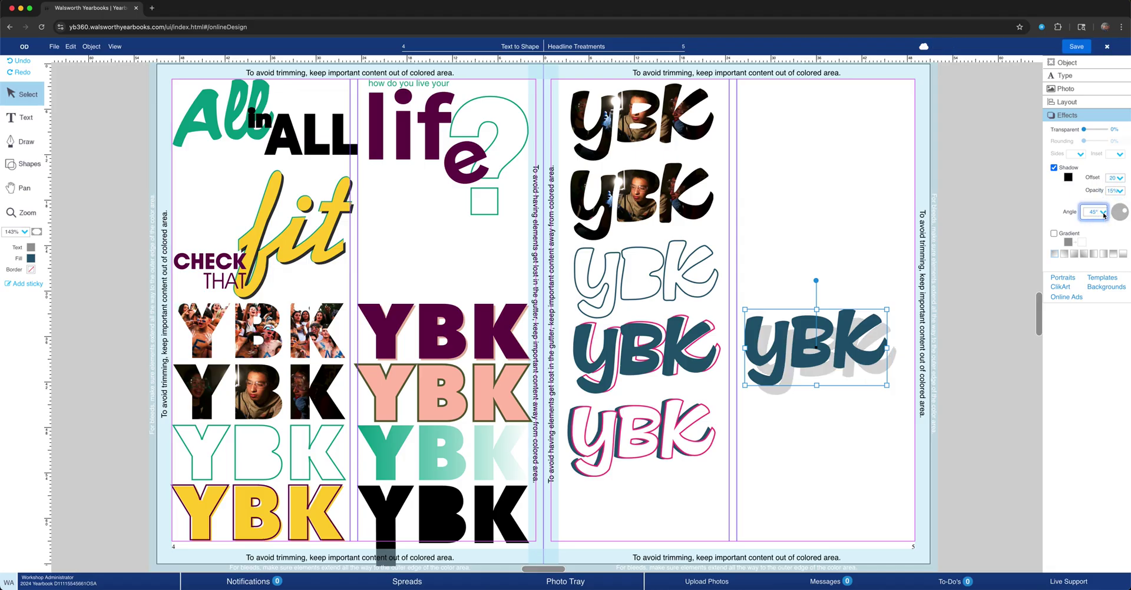
{"action": "left_click", "coordinate": [1103, 213]}
{"action": "left_click", "coordinate": [1117, 217]}
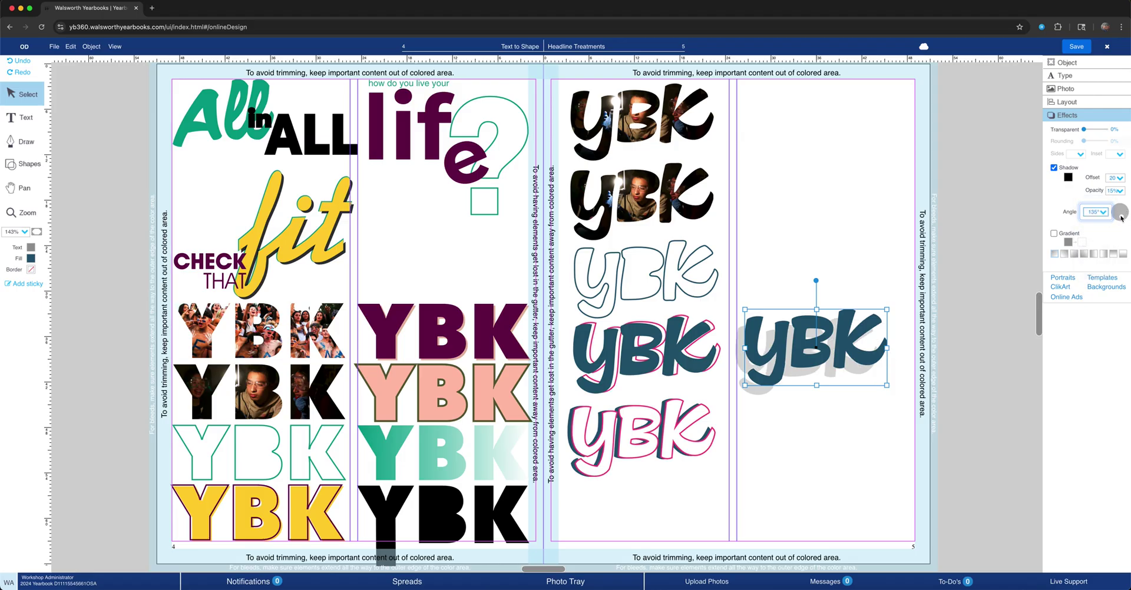
{"action": "left_click", "coordinate": [1116, 209]}
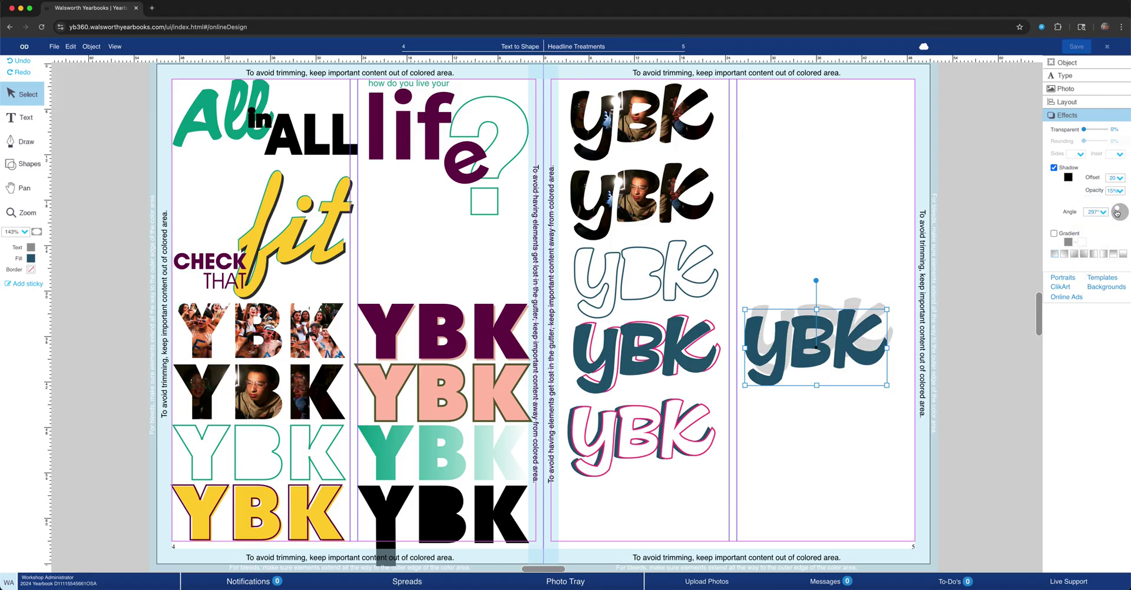
Set the teal YBK's shadow offset to 5 and move the shape to the foot of page 5's first column.
{"action": "left_click", "coordinate": [1116, 177]}
{"action": "left_click", "coordinate": [1113, 188]}
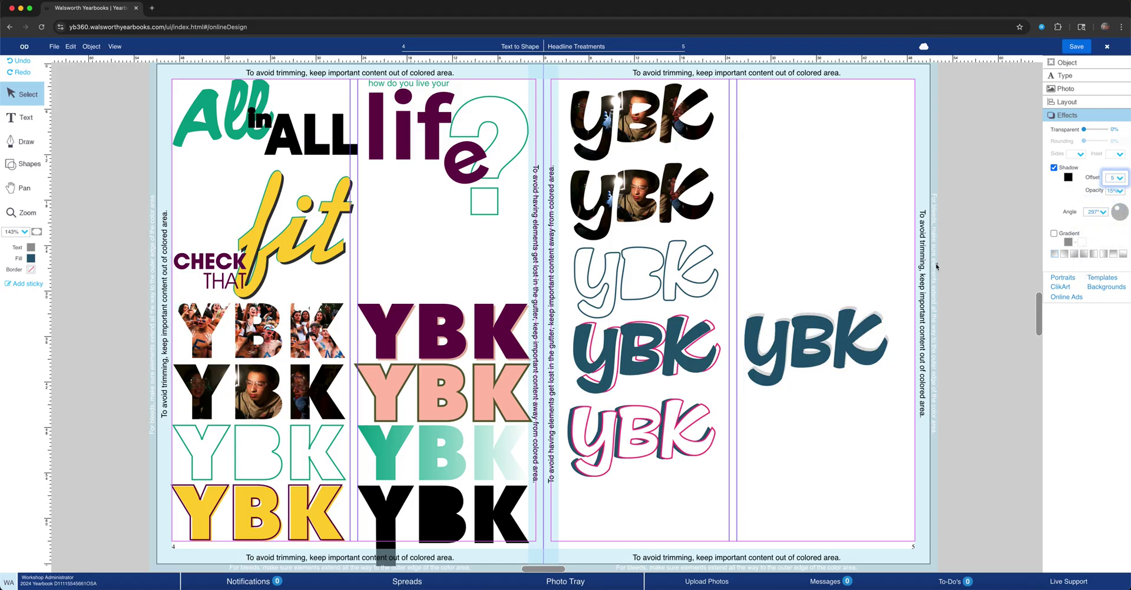
{"action": "left_click_drag", "start_coordinate": [813, 352], "coordinate": [642, 521]}
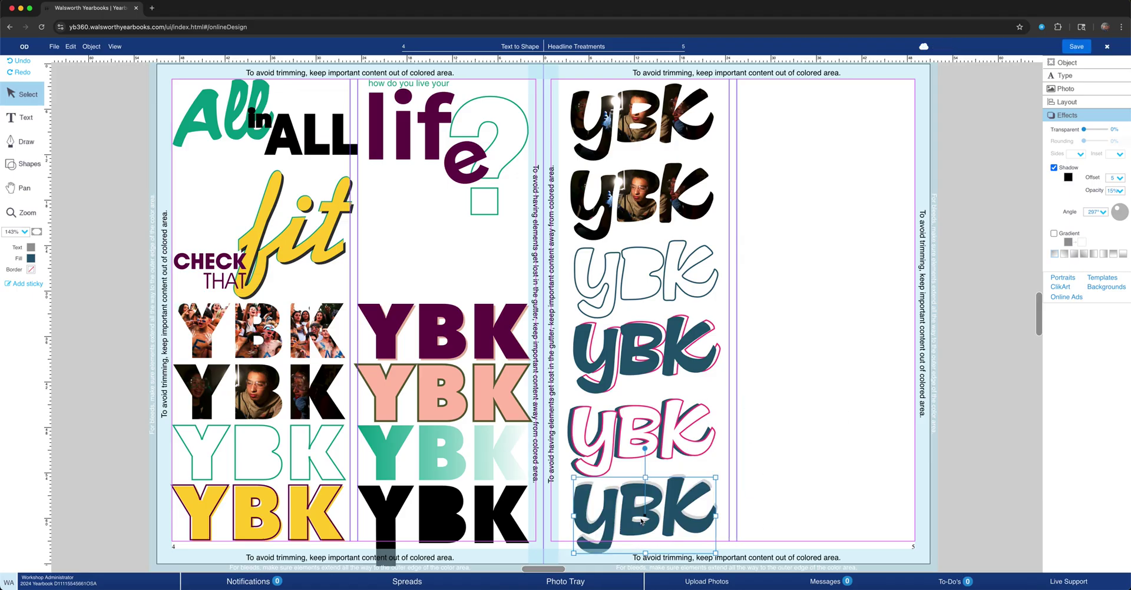
{"action": "left_click", "coordinate": [458, 402]}
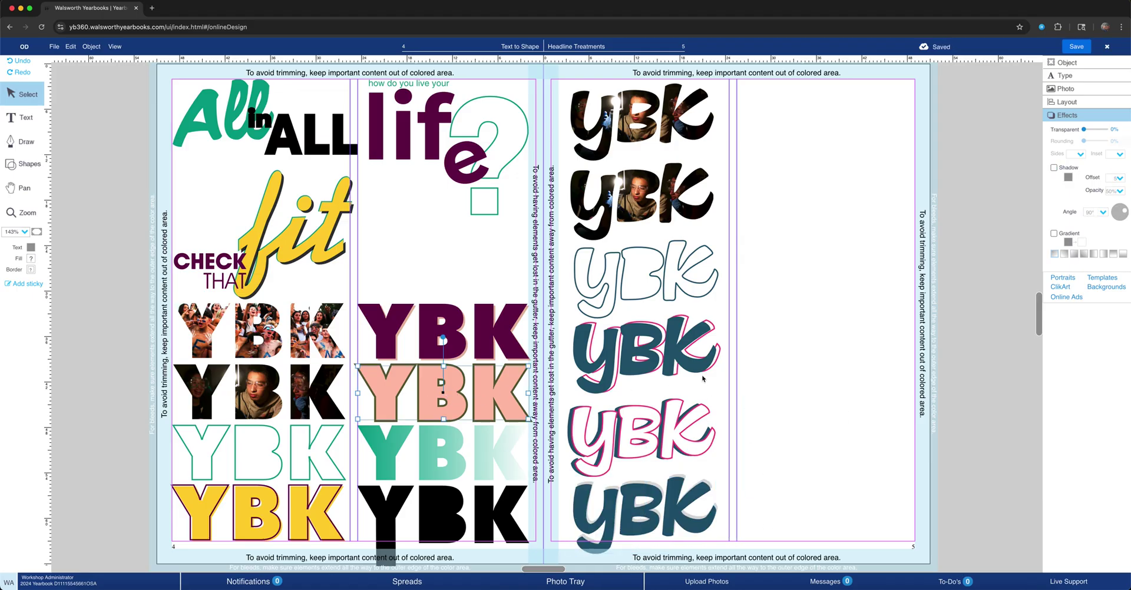
Copy the pink outlined YBK from the layered teal and pink pair and place the copy in page 5's second column.
{"action": "left_click", "coordinate": [640, 363]}
{"action": "key", "text": "super+c"}
{"action": "key", "text": "super+v"}
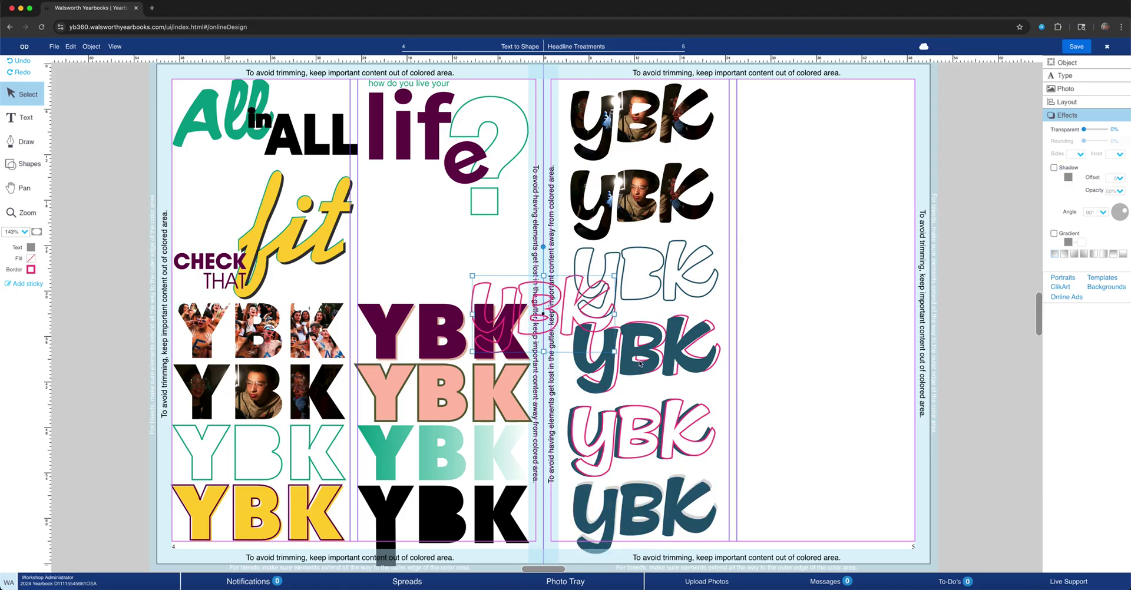
{"action": "left_click_drag", "start_coordinate": [565, 317], "coordinate": [832, 350]}
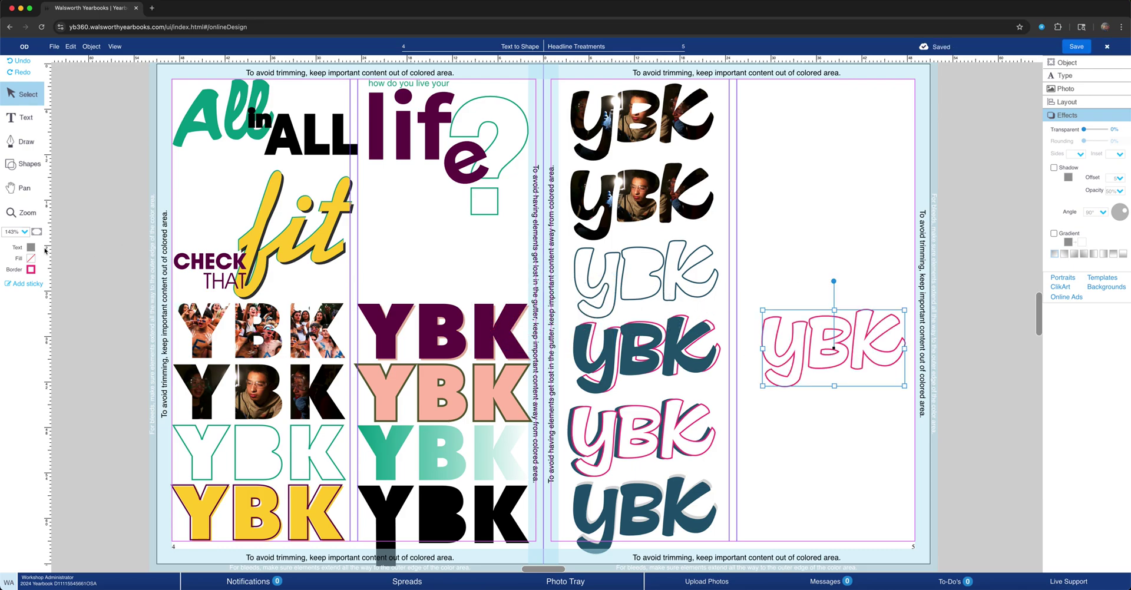
Remove the copied YBK's border and fill the shape with the teal theme color.
{"action": "left_click", "coordinate": [32, 269]}
{"action": "left_click", "coordinate": [49, 240]}
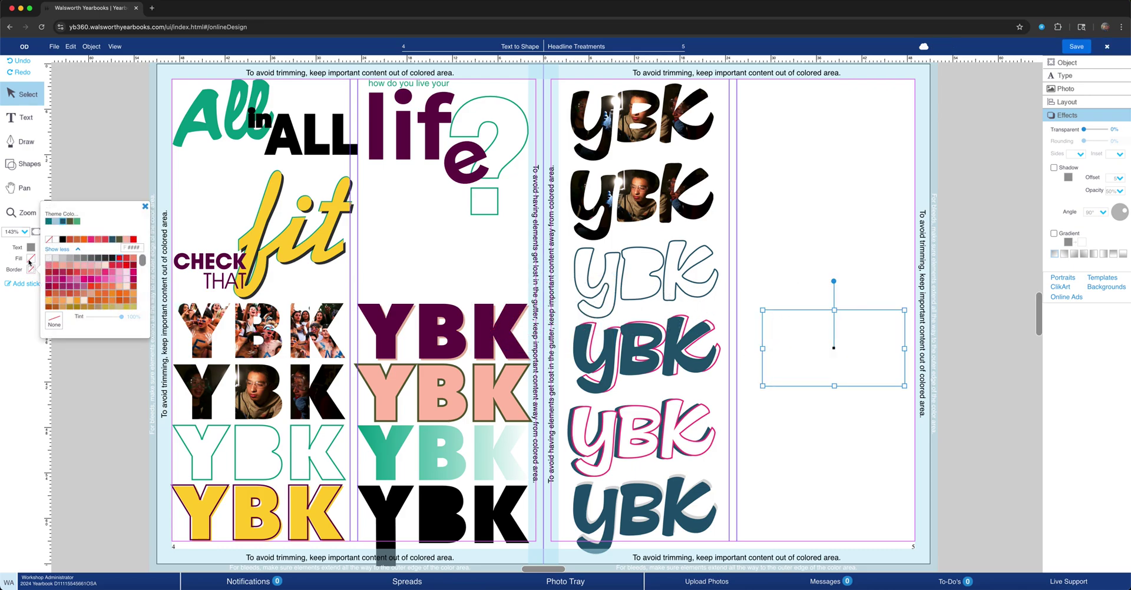
{"action": "left_click", "coordinate": [30, 259]}
{"action": "left_click", "coordinate": [49, 210]}
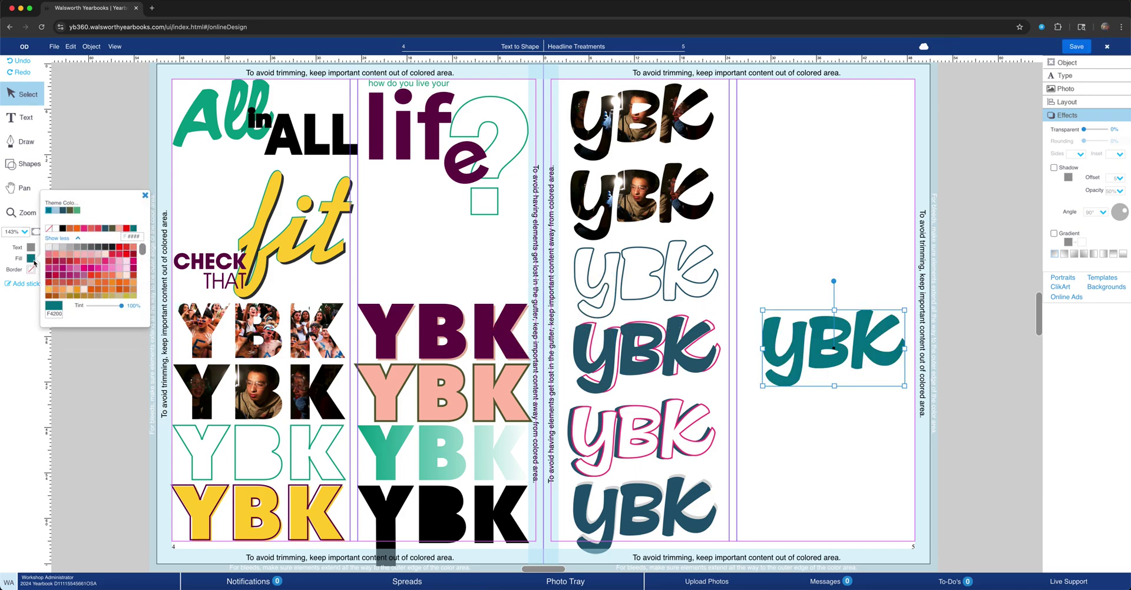
{"action": "left_click", "coordinate": [813, 430]}
{"action": "left_click", "coordinate": [790, 350]}
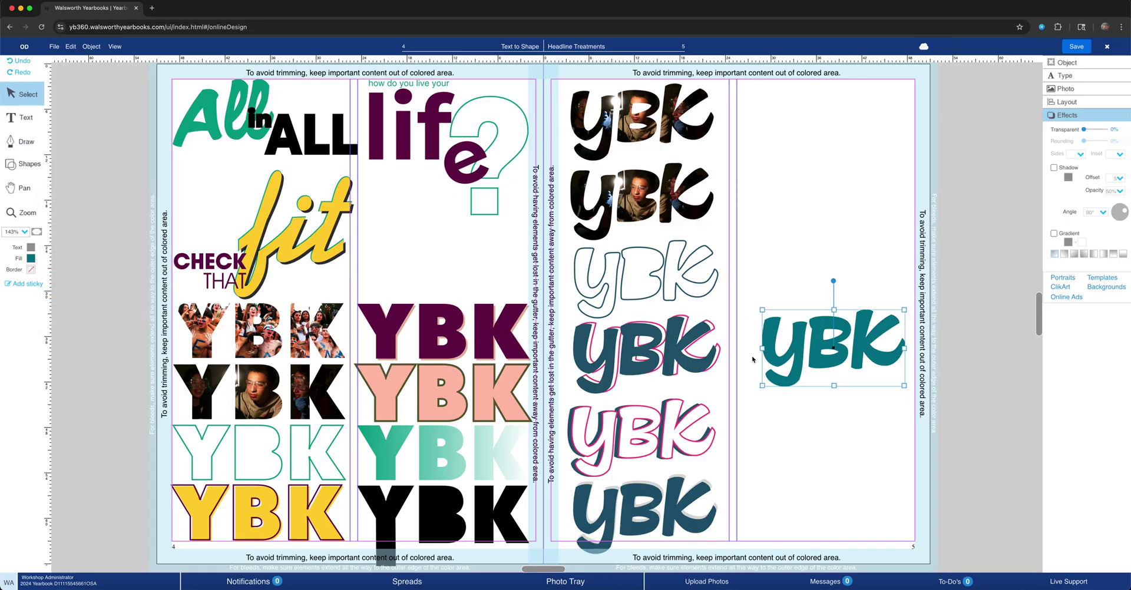
Give the teal YBK in the second column a pink border and set its thickness to 8 pts.
{"action": "left_click", "coordinate": [27, 269]}
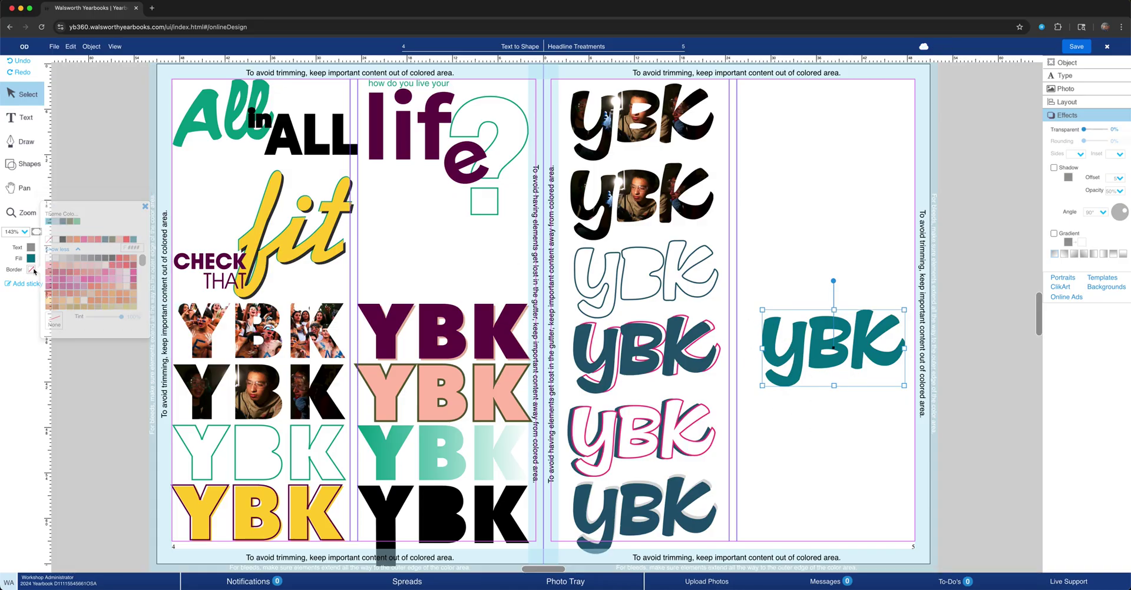
{"action": "left_click", "coordinate": [84, 240]}
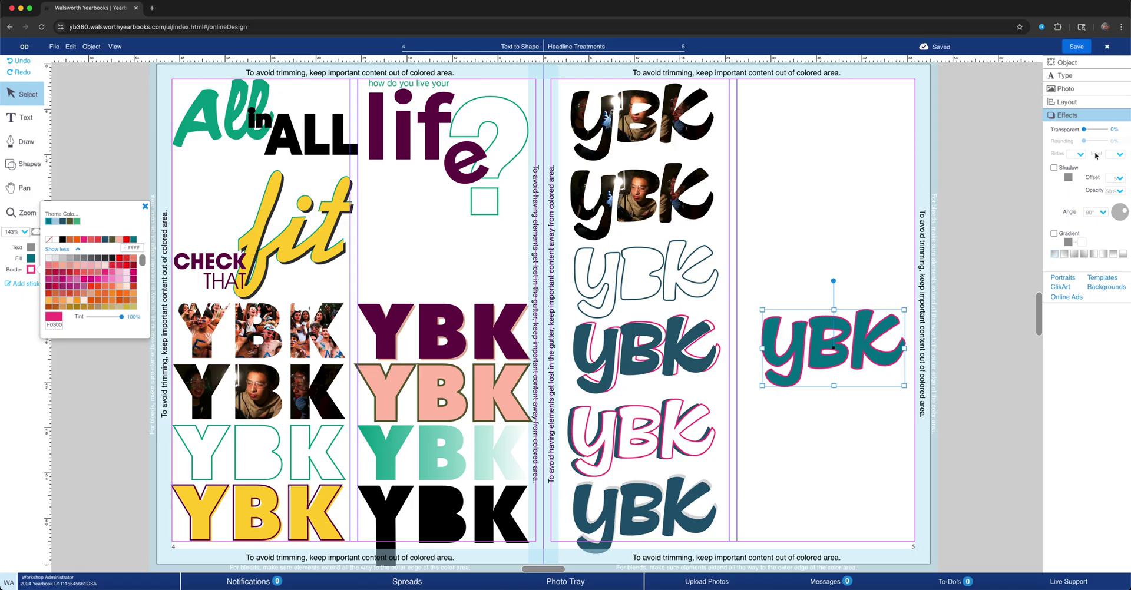
{"action": "left_click", "coordinate": [1078, 62]}
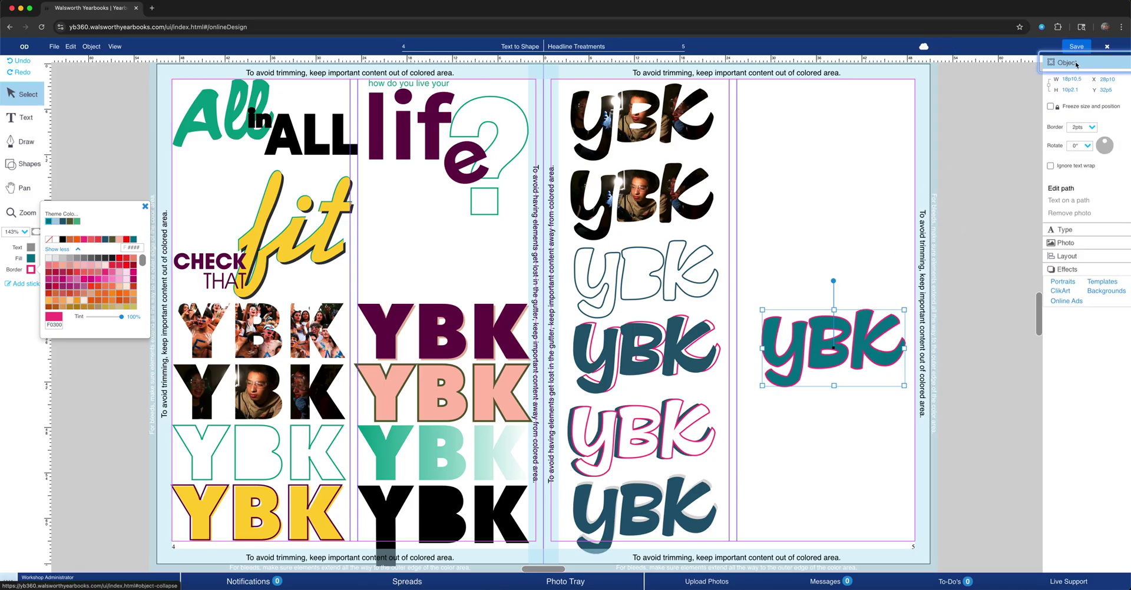
{"action": "left_click", "coordinate": [1089, 127]}
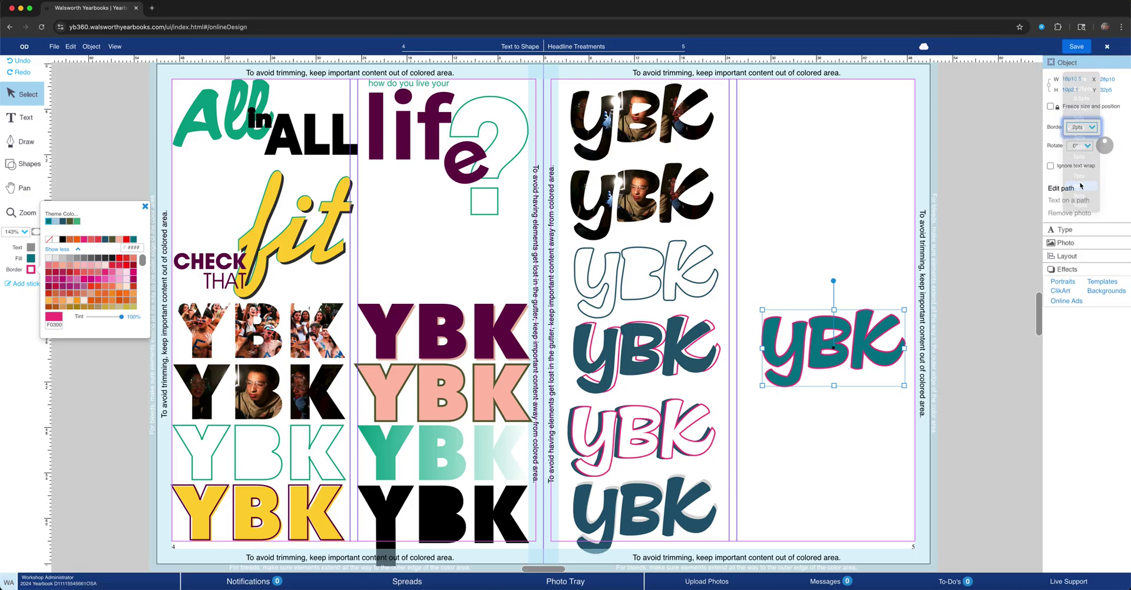
{"action": "left_click", "coordinate": [1081, 186]}
{"action": "left_click", "coordinate": [770, 330]}
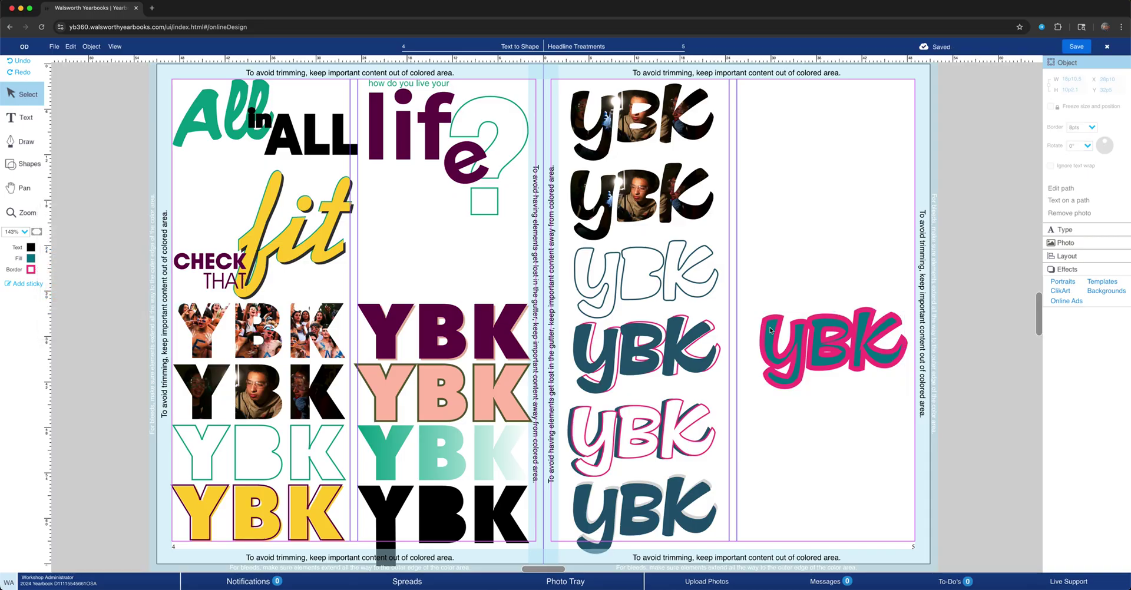
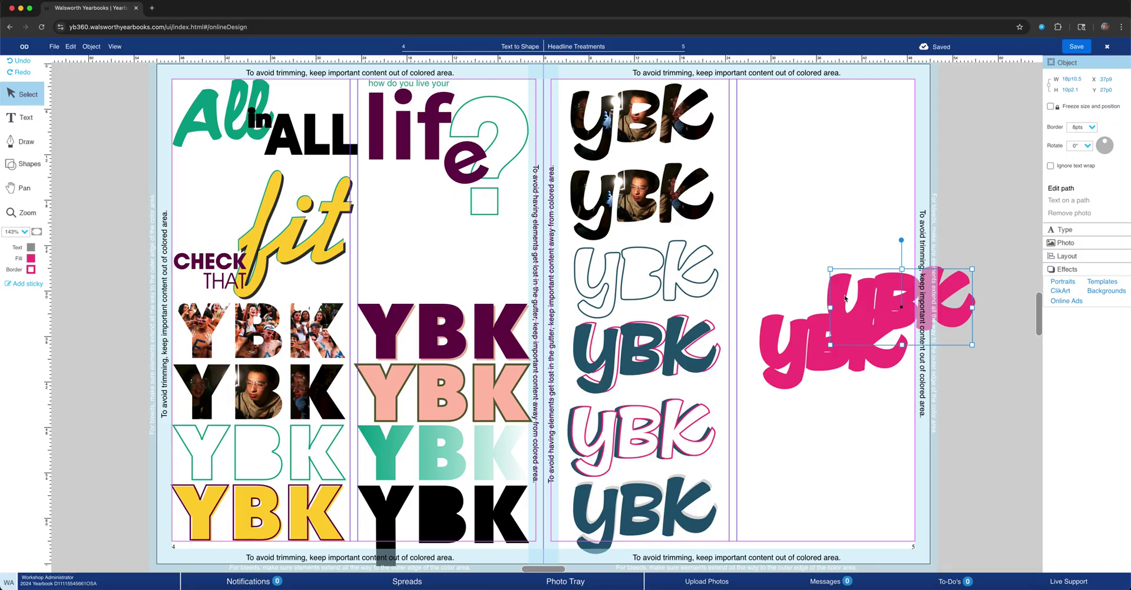
Fill the borderless YBK on top of the pink bordered one with the green theme color.
{"action": "left_click", "coordinate": [31, 259]}
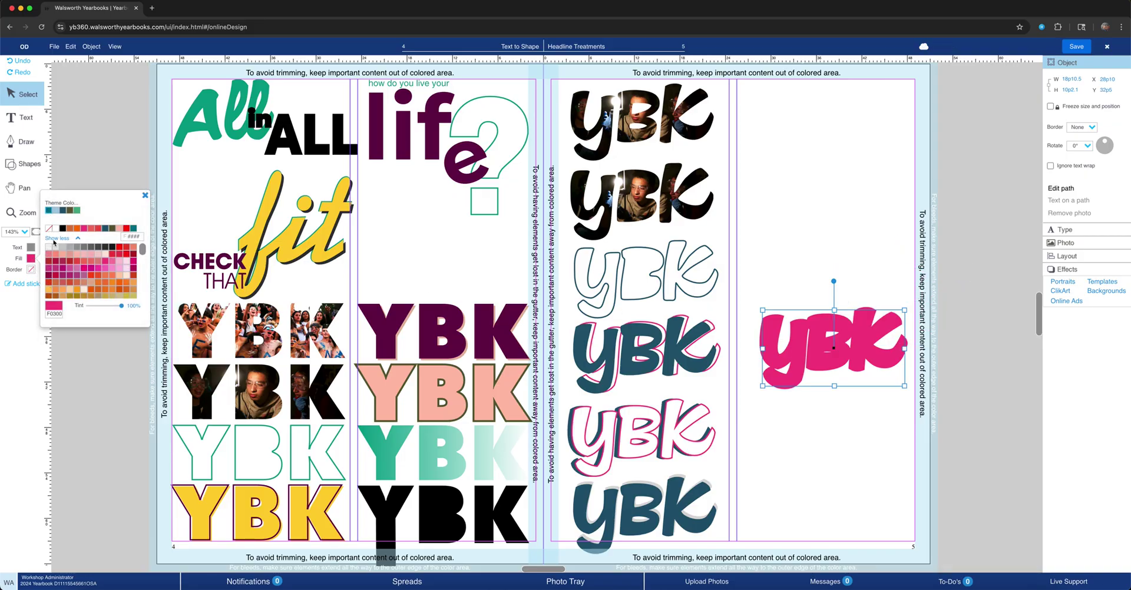
{"action": "left_click", "coordinate": [77, 211]}
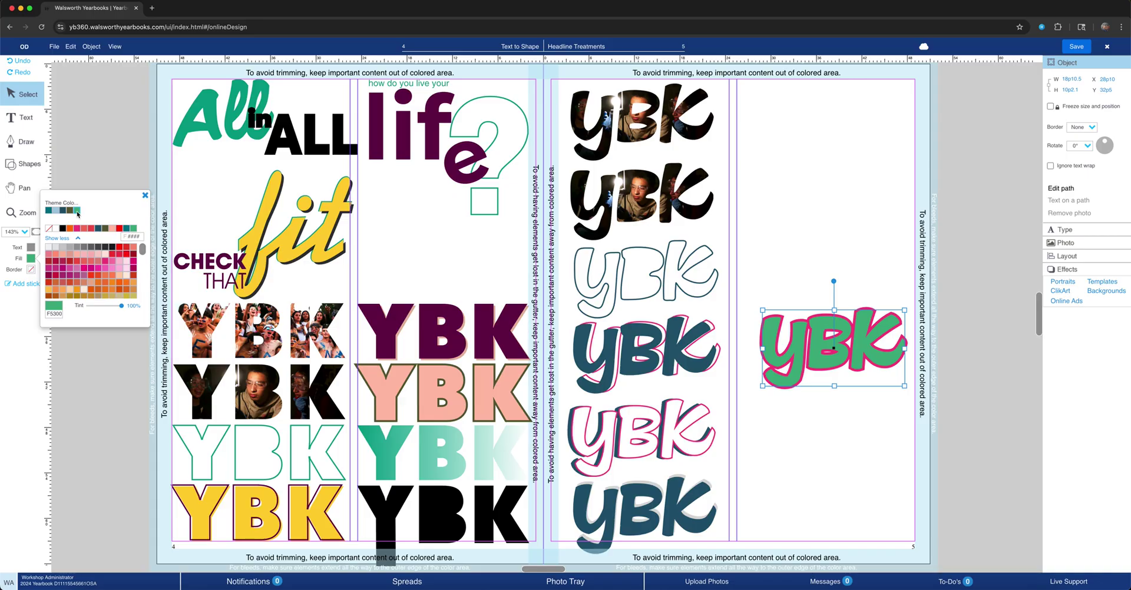
{"action": "left_click", "coordinate": [846, 293]}
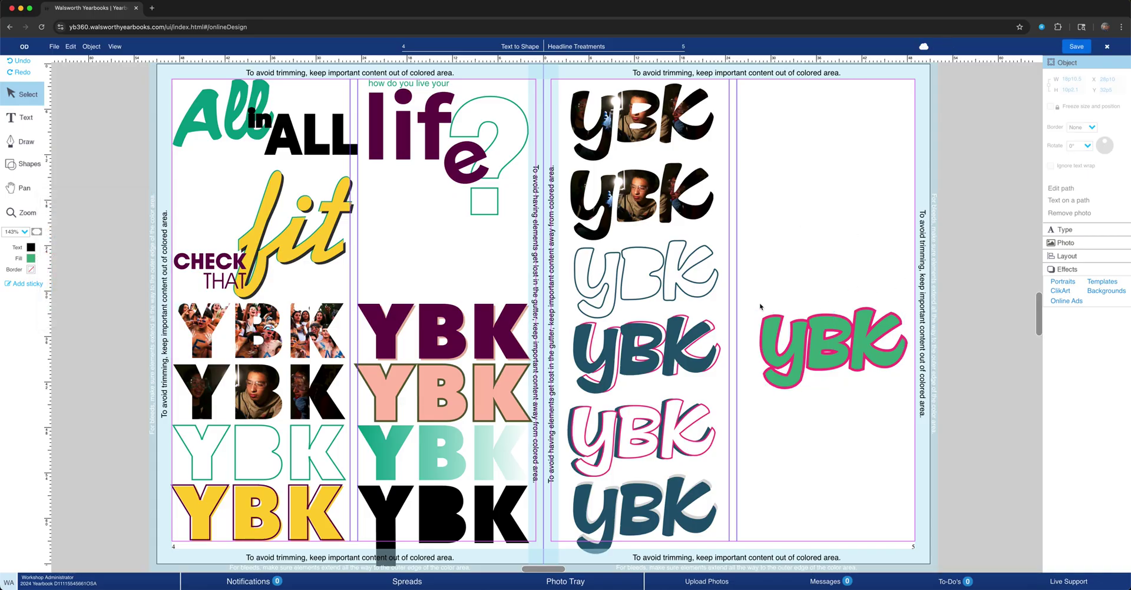
Copy the layered green and pink YBK pair and place the copy above the original in page 5's second column.
{"action": "left_click", "coordinate": [827, 334]}
{"action": "key", "text": "super+v"}
{"action": "left_click_drag", "start_coordinate": [592, 302], "coordinate": [836, 271]}
Delete the pink YBK from the copied pair, shift the remaining green YBK back into the column, and give it a pink border.
{"action": "left_click", "coordinate": [774, 268]}
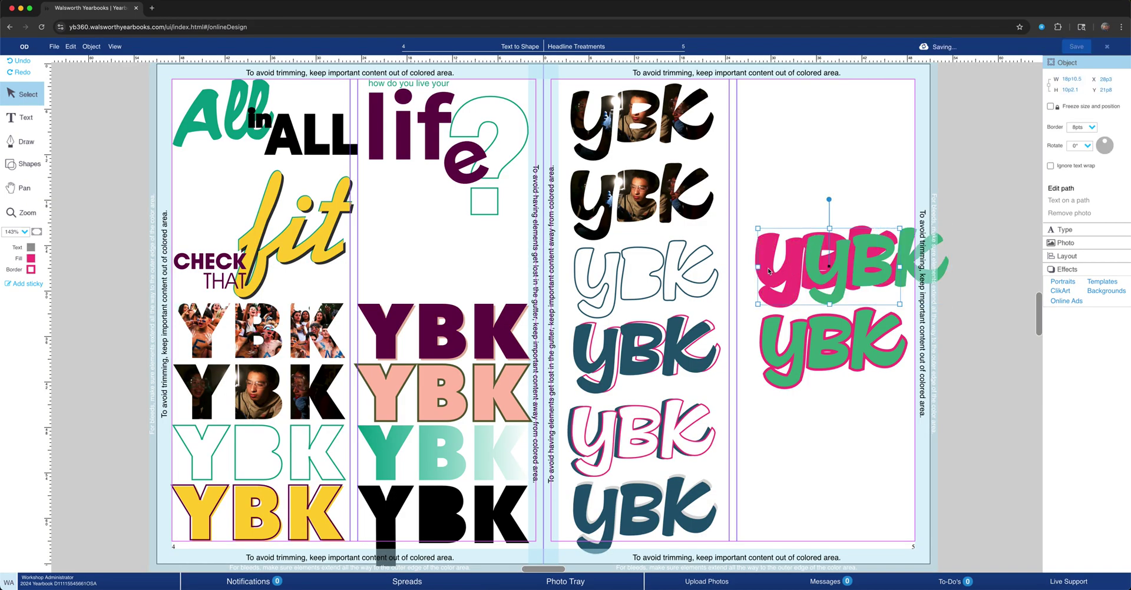
{"action": "key", "text": "Delete"}
{"action": "left_click_drag", "start_coordinate": [816, 263], "coordinate": [762, 265]}
{"action": "left_click", "coordinate": [31, 258]}
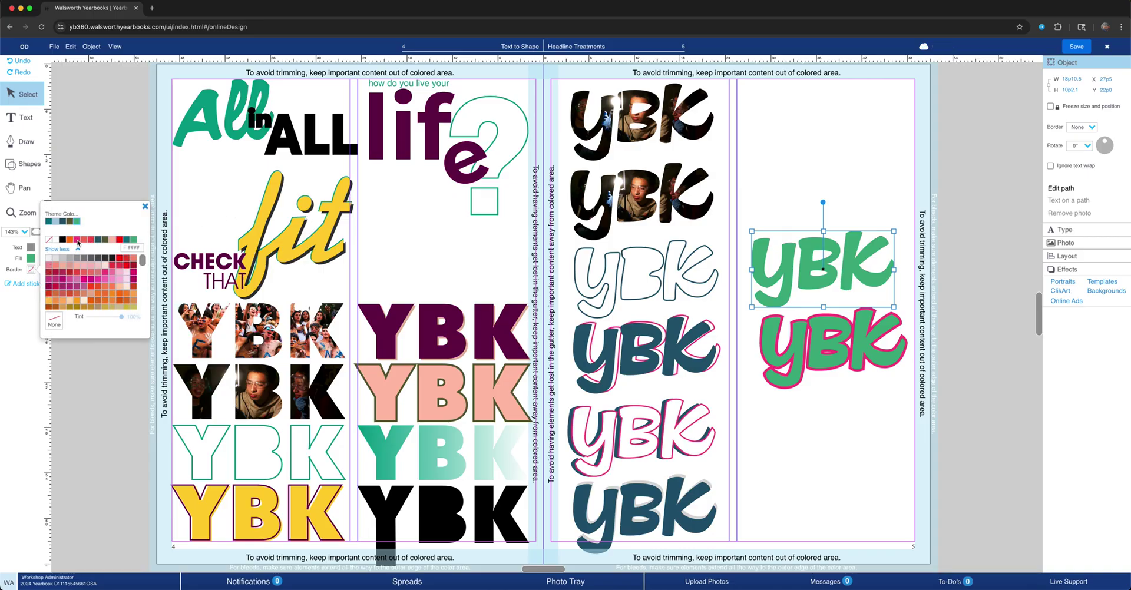
{"action": "left_click", "coordinate": [78, 241]}
{"action": "left_click", "coordinate": [801, 363]}
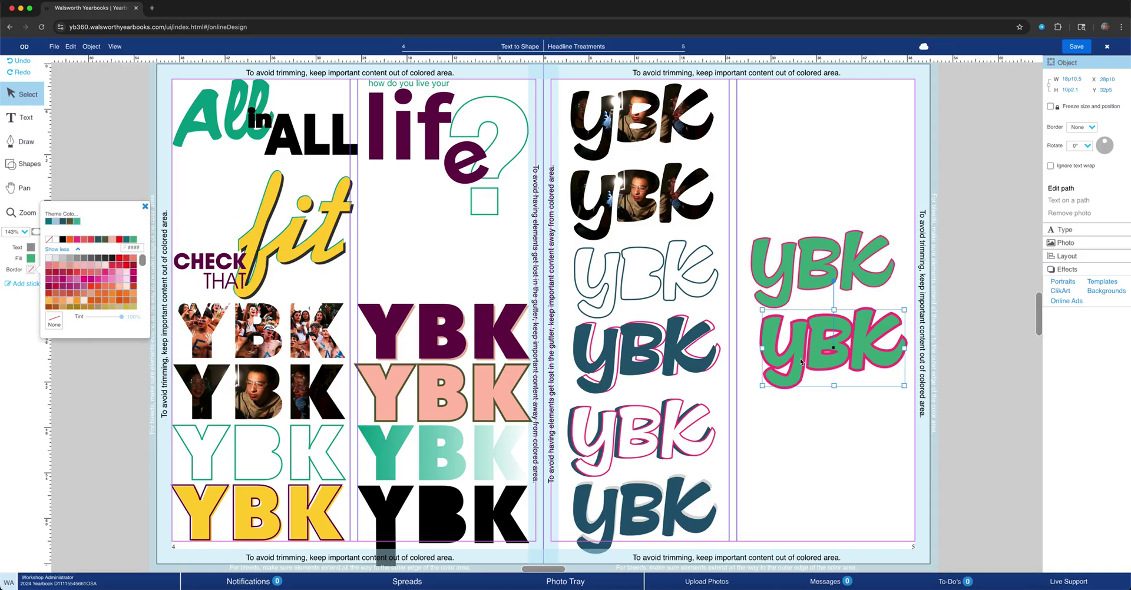
{"action": "left_click_drag", "start_coordinate": [801, 363], "coordinate": [823, 365]}
{"action": "left_click", "coordinate": [770, 342]}
{"action": "key", "text": "super+z"}
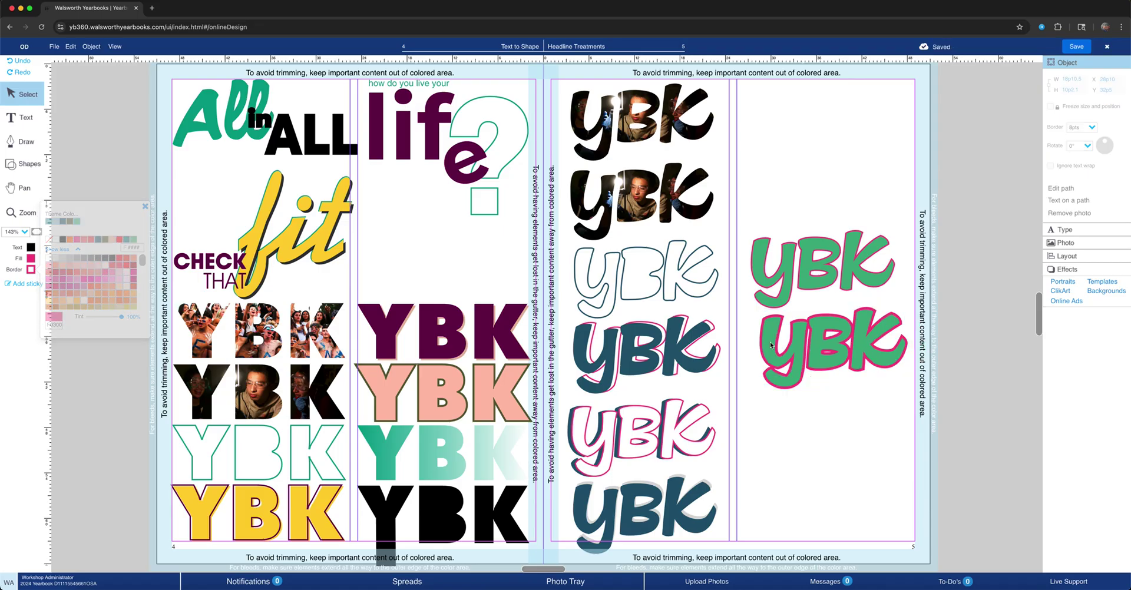
Set the border thickness of the upper single green YBK to 8 pts.
{"action": "left_click", "coordinate": [788, 287]}
{"action": "left_click", "coordinate": [1083, 127]}
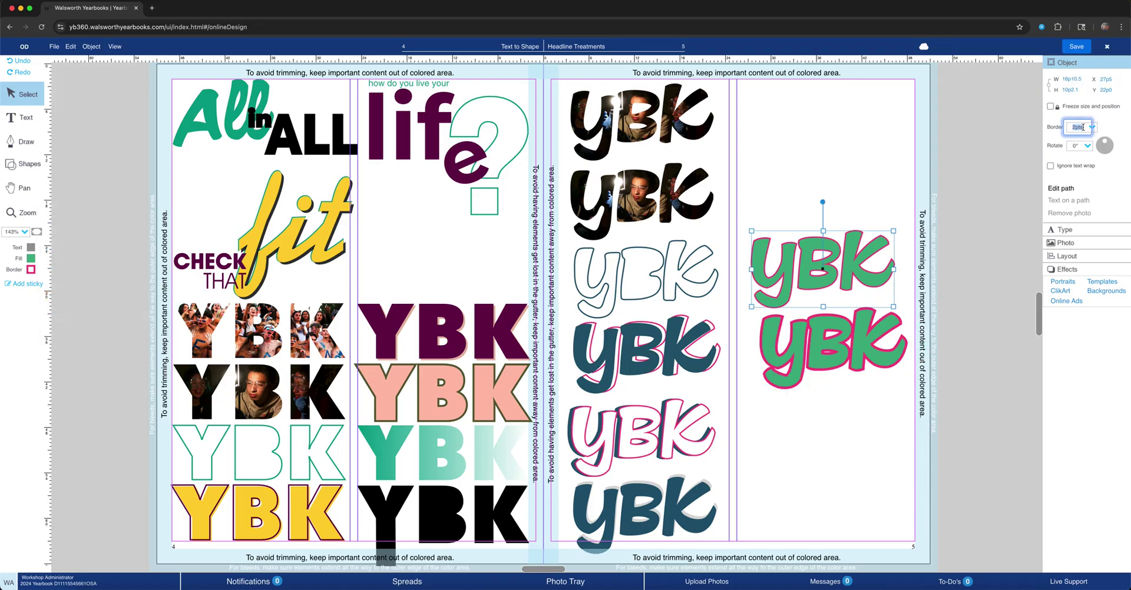
{"action": "type", "text": "8"}
{"action": "left_click", "coordinate": [907, 321]}
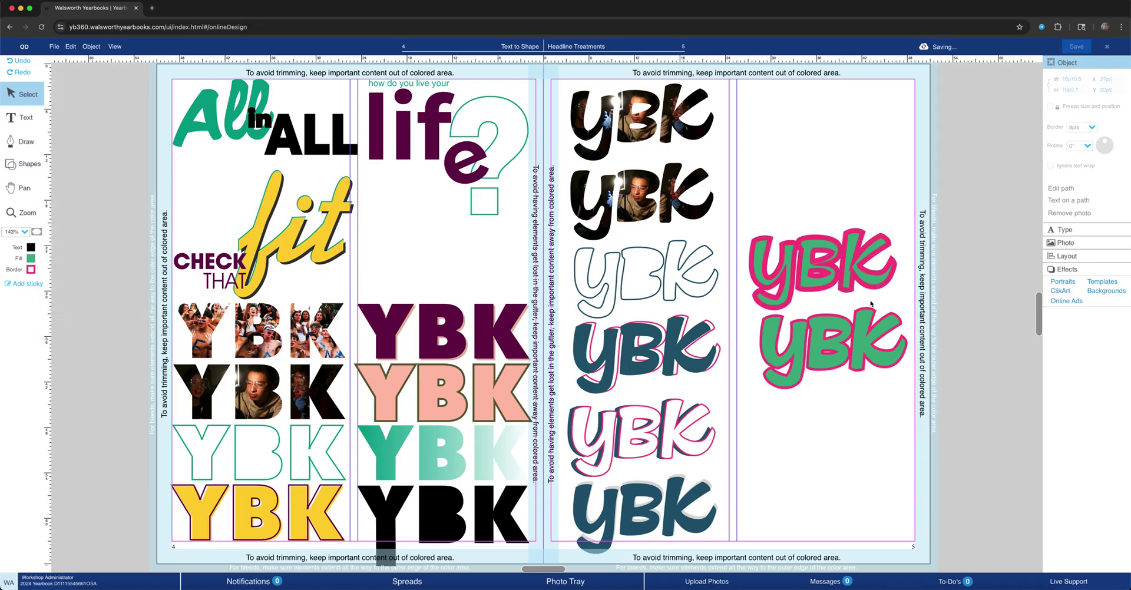
Lock the green YBK that lies on top of the lower layered pair.
{"action": "left_click", "coordinate": [774, 355]}
{"action": "left_click", "coordinate": [91, 46]}
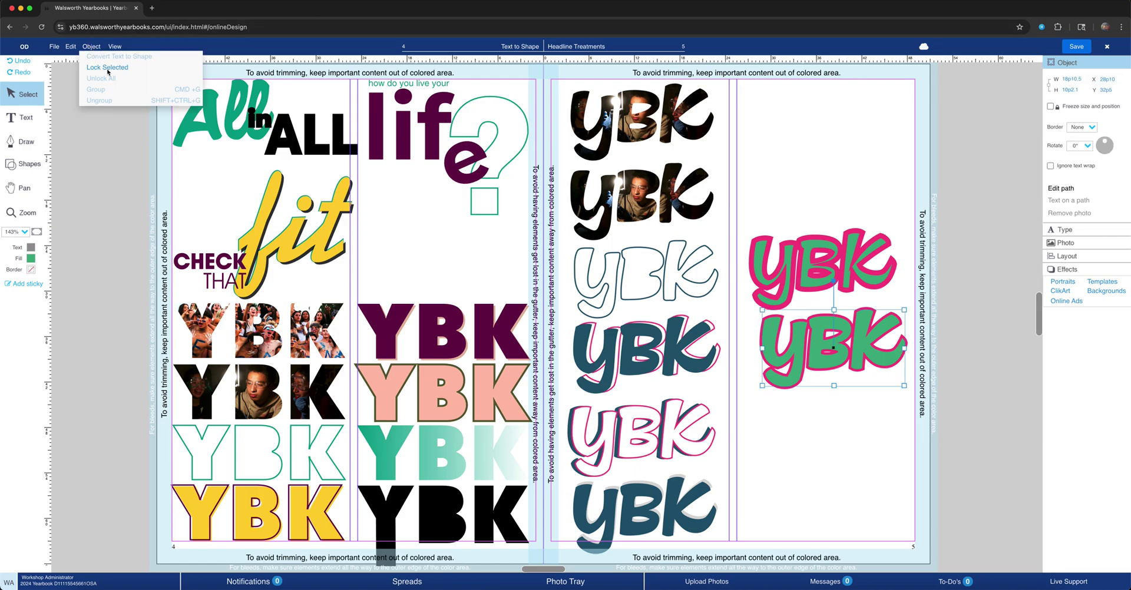
{"action": "left_click", "coordinate": [113, 68]}
Set the border of the pink YBK behind the locked green one to 20 pts.
{"action": "left_click", "coordinate": [822, 380]}
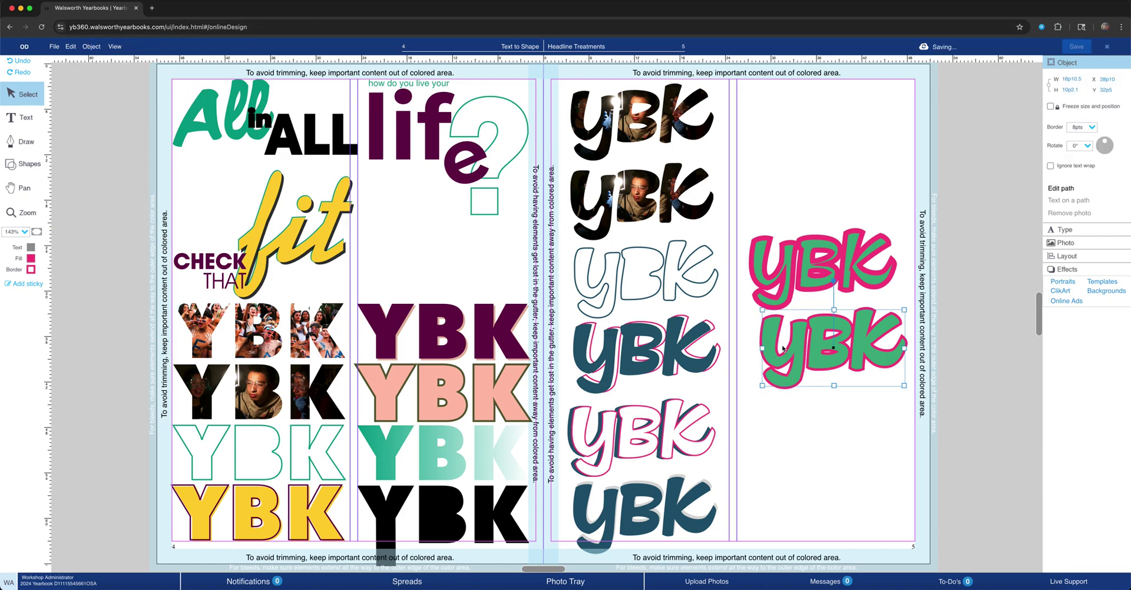
{"action": "left_click", "coordinate": [1083, 127]}
{"action": "left_click", "coordinate": [1096, 130]}
{"action": "double_click", "coordinate": [1077, 127]}
{"action": "type", "text": "20"}
{"action": "key", "text": "Return"}
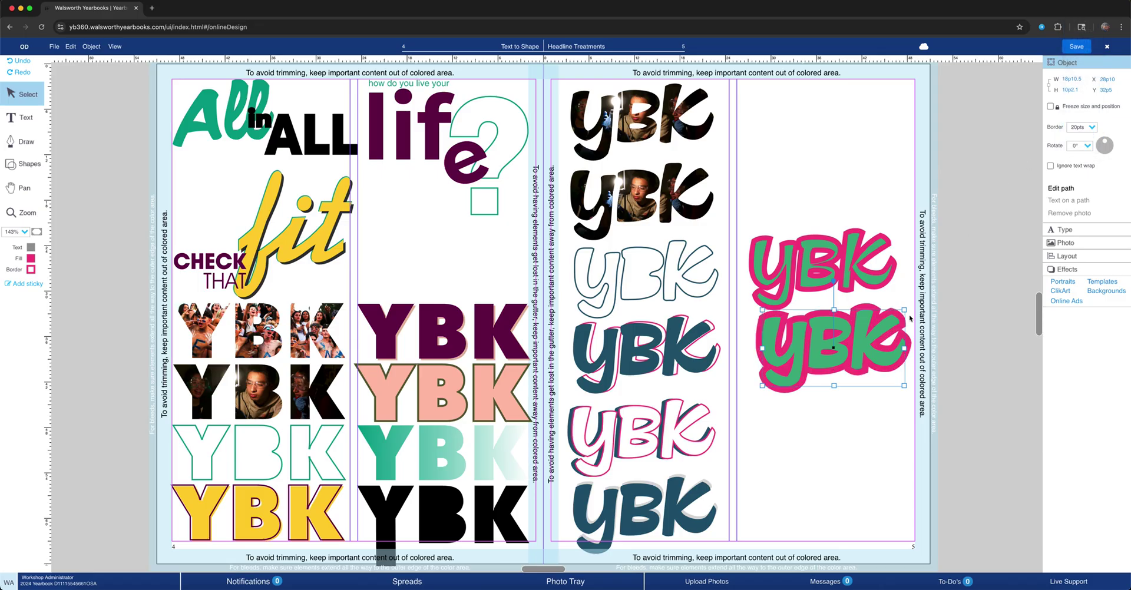
Move the upper single YBK higher in the column and set its border to 20 pts.
{"action": "left_click", "coordinate": [809, 270]}
{"action": "left_click_drag", "start_coordinate": [808, 269], "coordinate": [816, 239]}
{"action": "left_click", "coordinate": [1093, 128]}
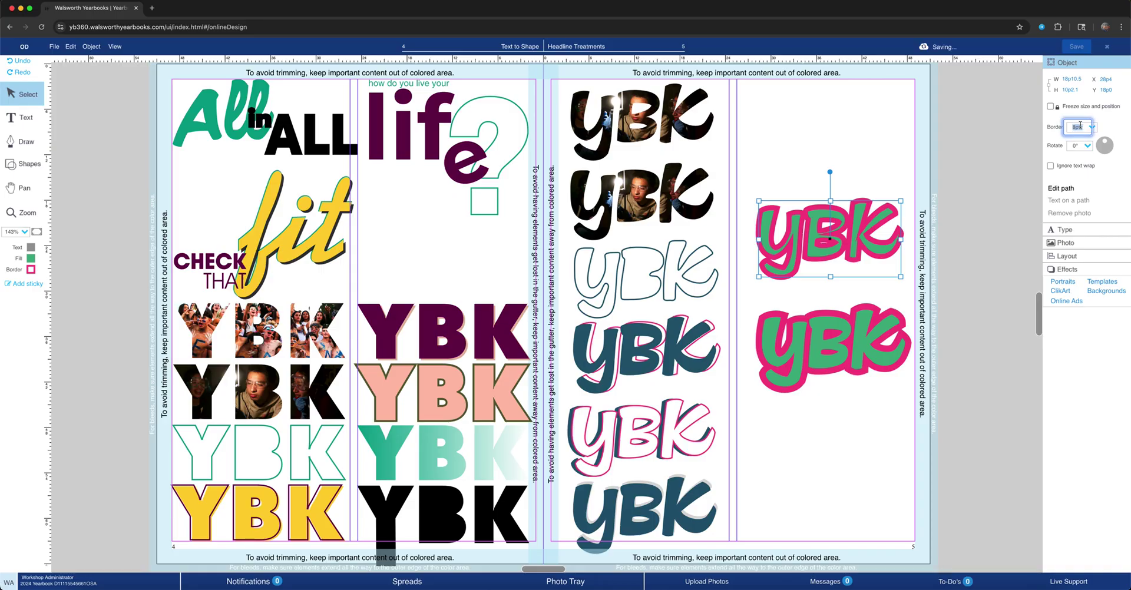
{"action": "left_click", "coordinate": [1069, 138]}
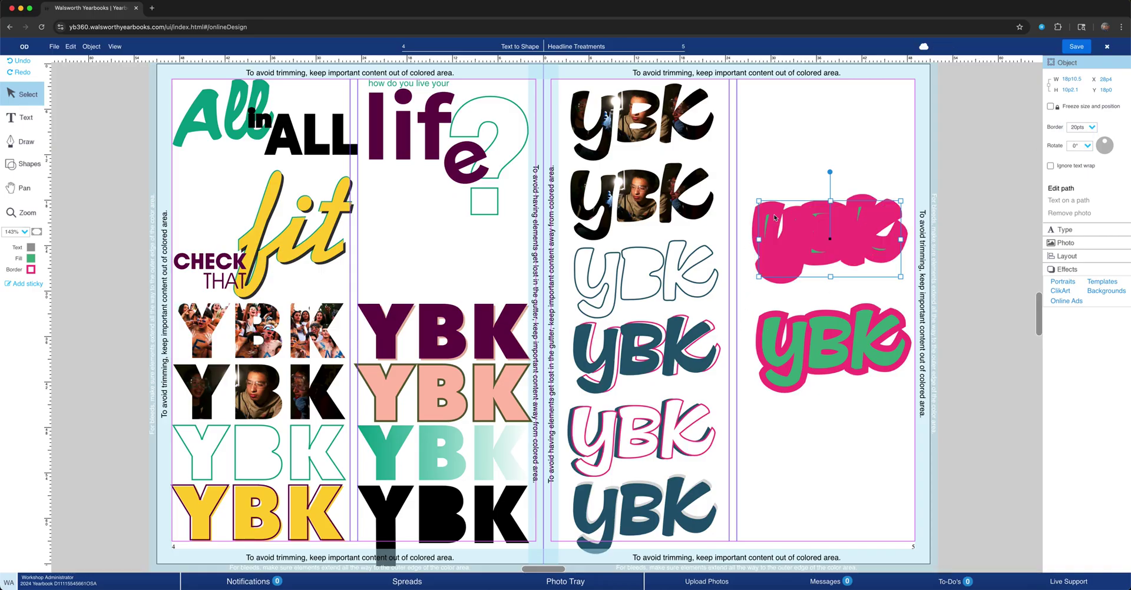
Thin the upper single YBK's border, trying 3 pts and 5 pts before choosing a slightly thicker setting.
{"action": "left_click", "coordinate": [1092, 127]}
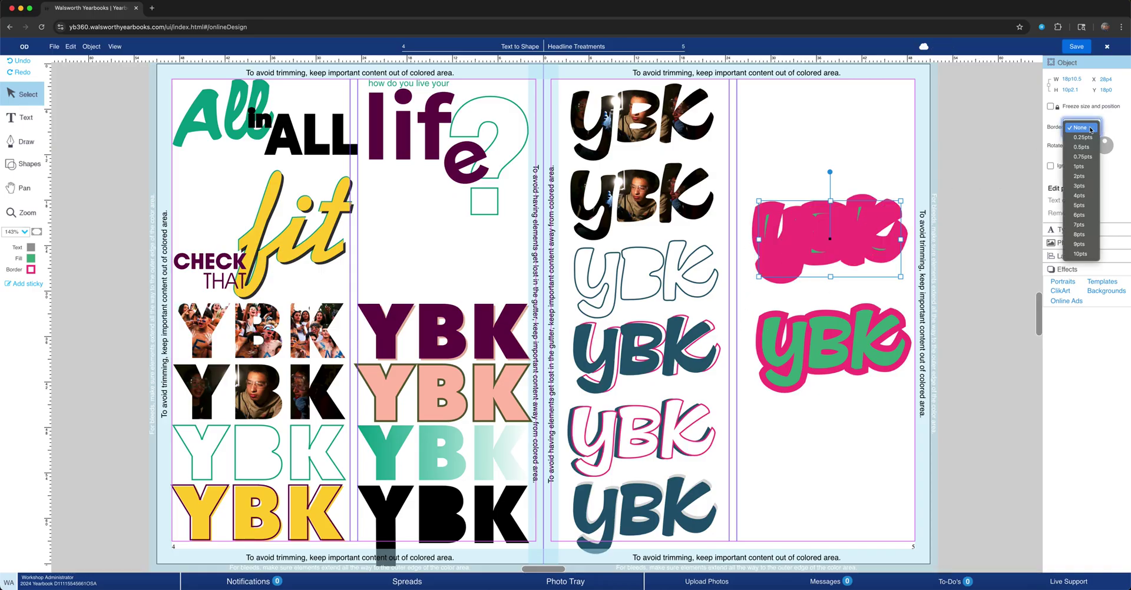
{"action": "left_click", "coordinate": [1080, 191]}
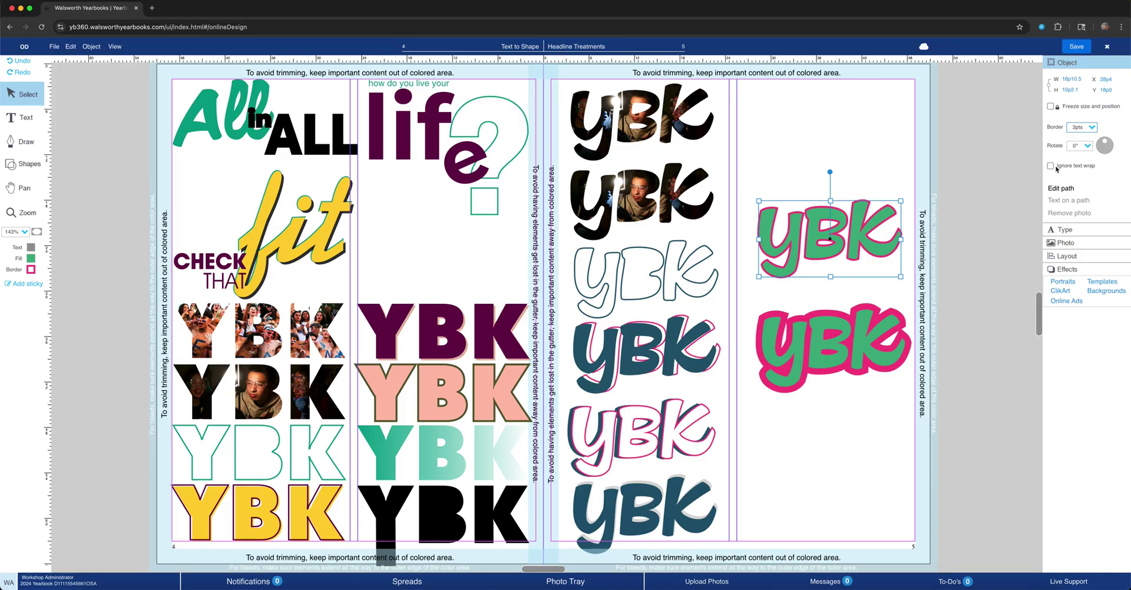
{"action": "left_click", "coordinate": [1091, 127]}
{"action": "left_click", "coordinate": [1080, 148]}
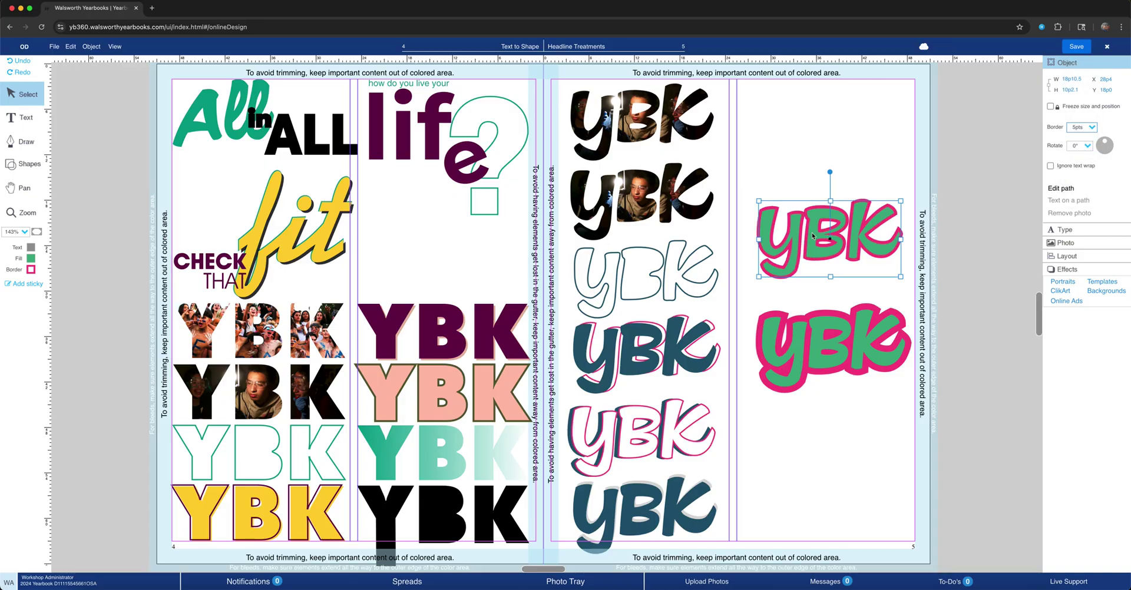
{"action": "left_click", "coordinate": [1090, 127]}
{"action": "left_click", "coordinate": [1081, 166]}
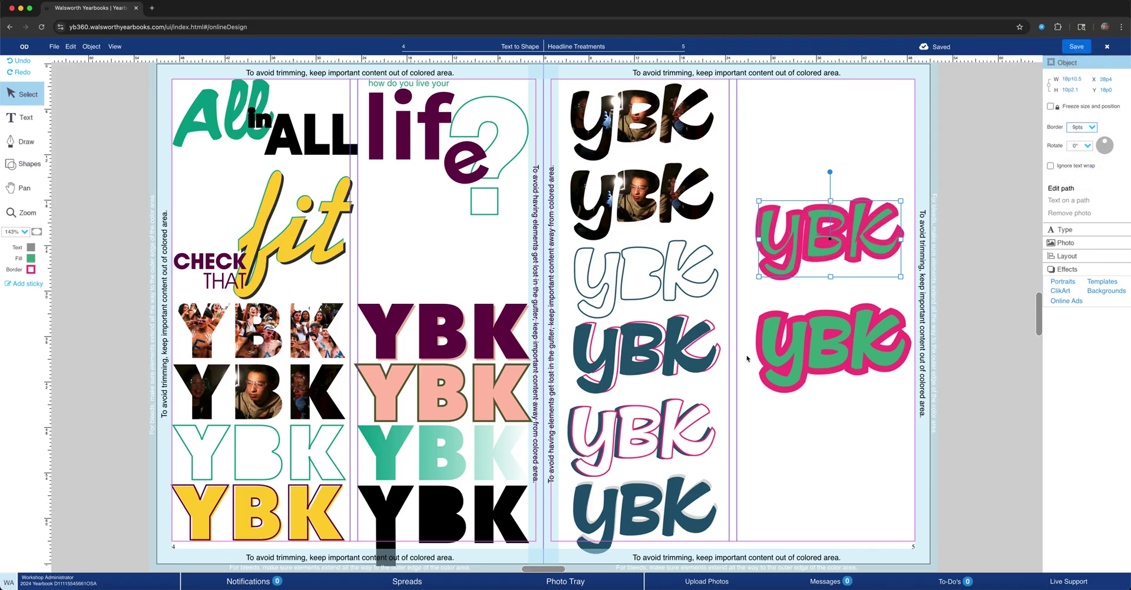
Unlock all locked objects on the spread so the lower YBK pair can be edited.
{"action": "left_click", "coordinate": [769, 341]}
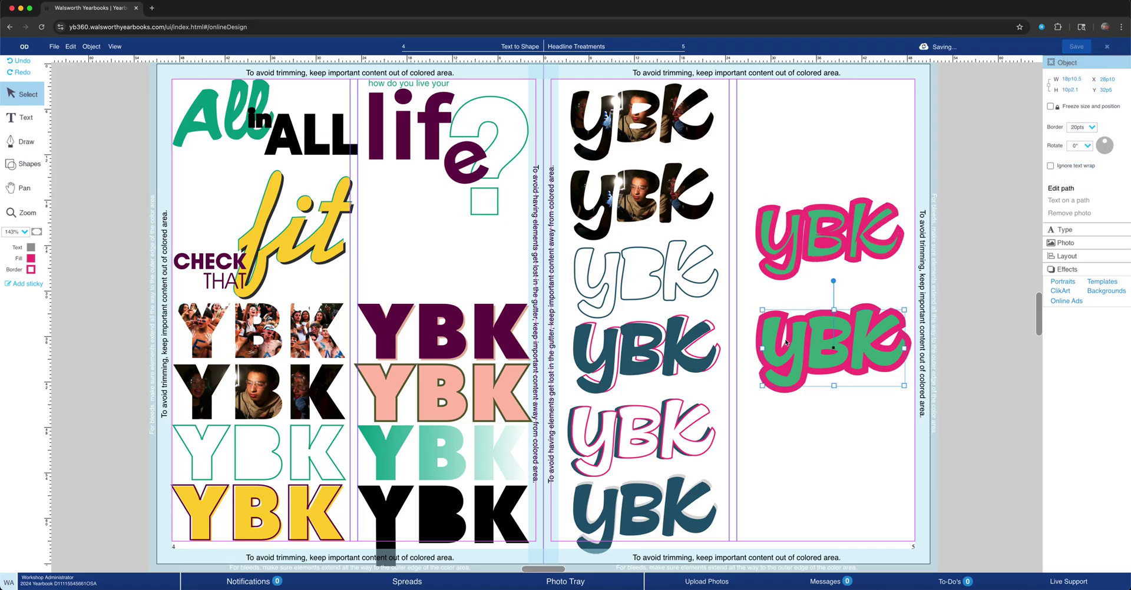
{"action": "left_click", "coordinate": [97, 47]}
{"action": "left_click", "coordinate": [103, 77]}
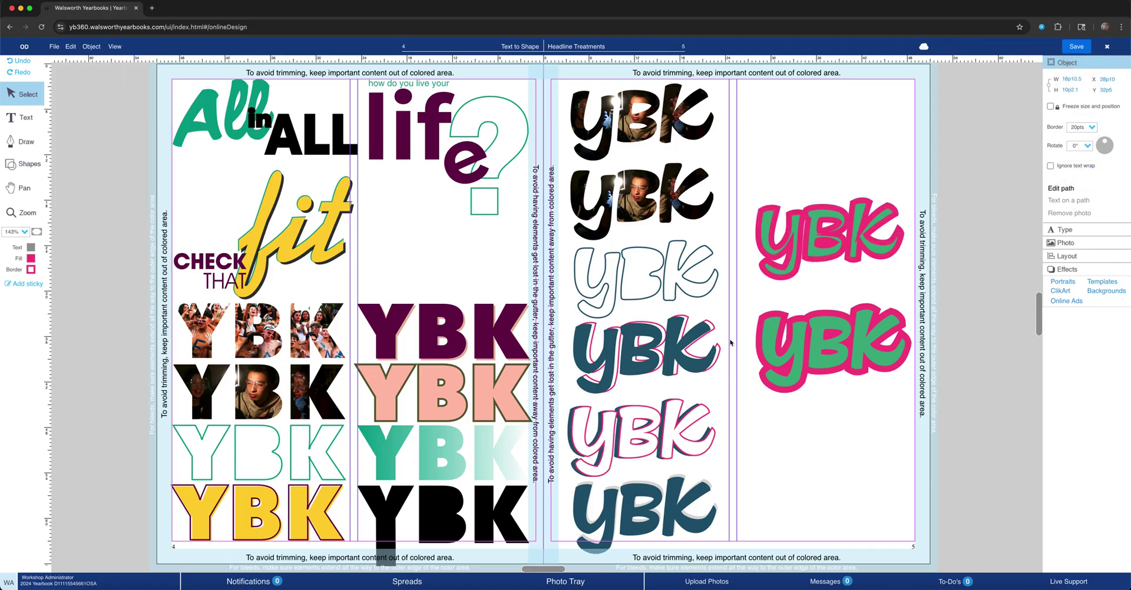
Shift the pink YBK out from behind the green one, and undo the moves.
{"action": "left_click", "coordinate": [780, 357]}
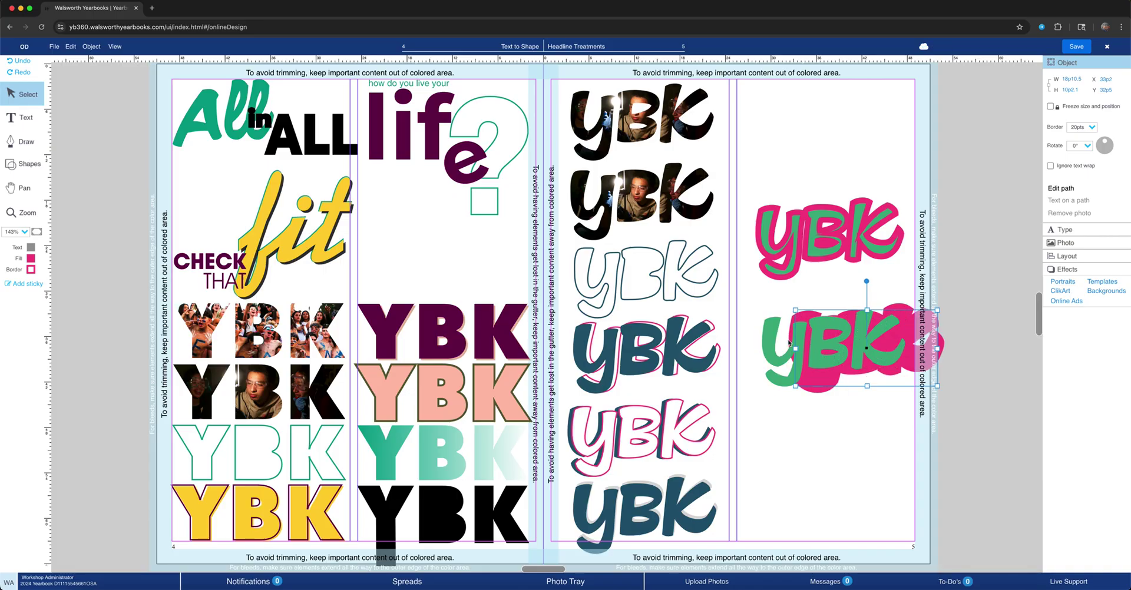
{"action": "left_click_drag", "start_coordinate": [773, 349], "coordinate": [776, 312]}
{"action": "key", "text": "super+z"}
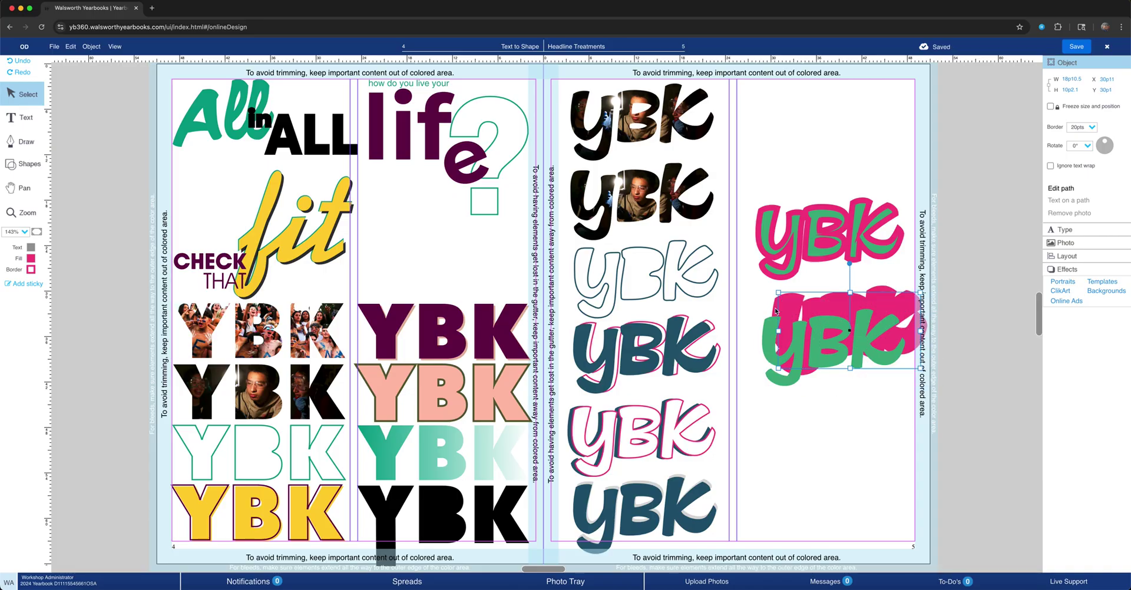
{"action": "key", "text": "super+z"}
Open the path of the pink 20 pts YBK backing shape for editing, with single point selection.
{"action": "left_click", "coordinate": [773, 336]}
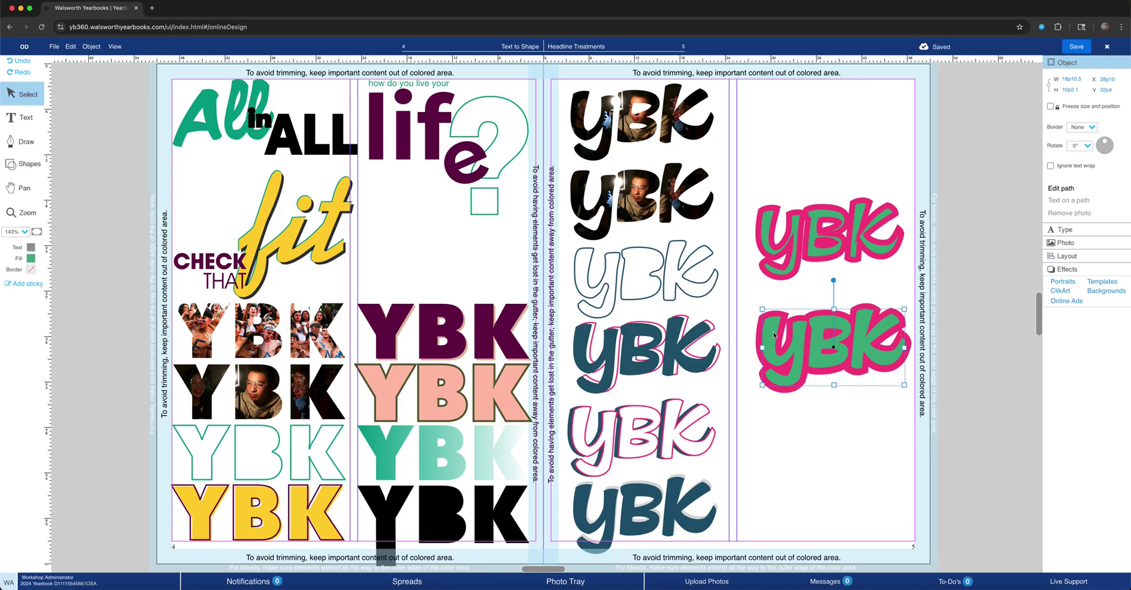
{"action": "left_click", "coordinate": [761, 330]}
{"action": "left_click", "coordinate": [1061, 188]}
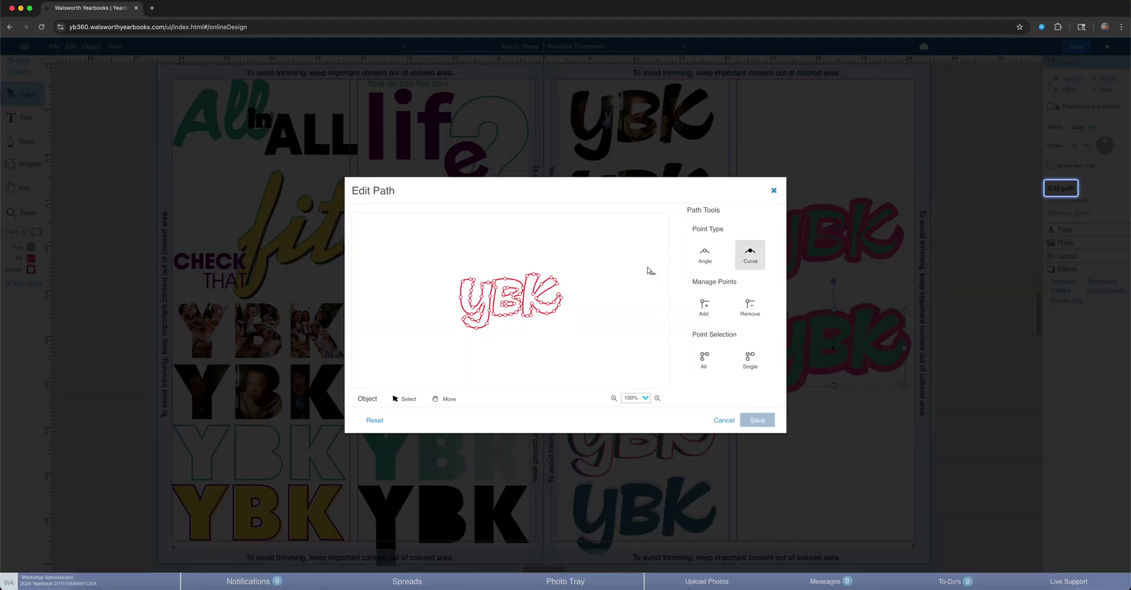
{"action": "left_click", "coordinate": [613, 399]}
{"action": "left_click", "coordinate": [614, 399]}
{"action": "left_click", "coordinate": [614, 399]}
{"action": "left_click", "coordinate": [614, 399]}
{"action": "left_click", "coordinate": [614, 399]}
{"action": "left_click", "coordinate": [614, 399]}
{"action": "left_click", "coordinate": [614, 399]}
{"action": "left_click", "coordinate": [614, 399]}
{"action": "left_click", "coordinate": [614, 398]}
{"action": "left_click", "coordinate": [614, 399]}
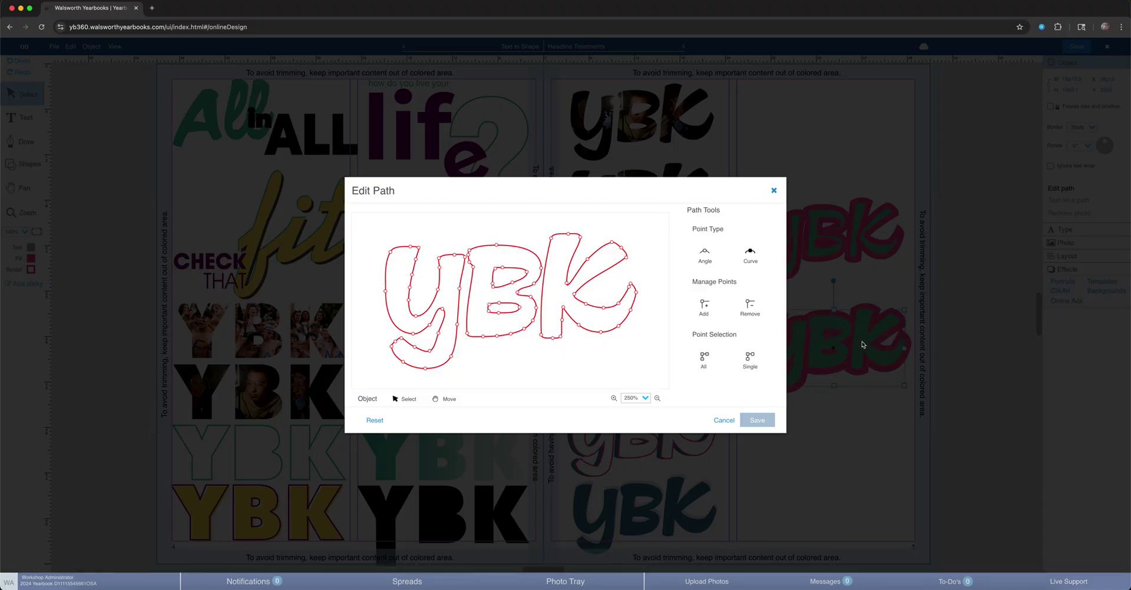
{"action": "left_click", "coordinate": [750, 357]}
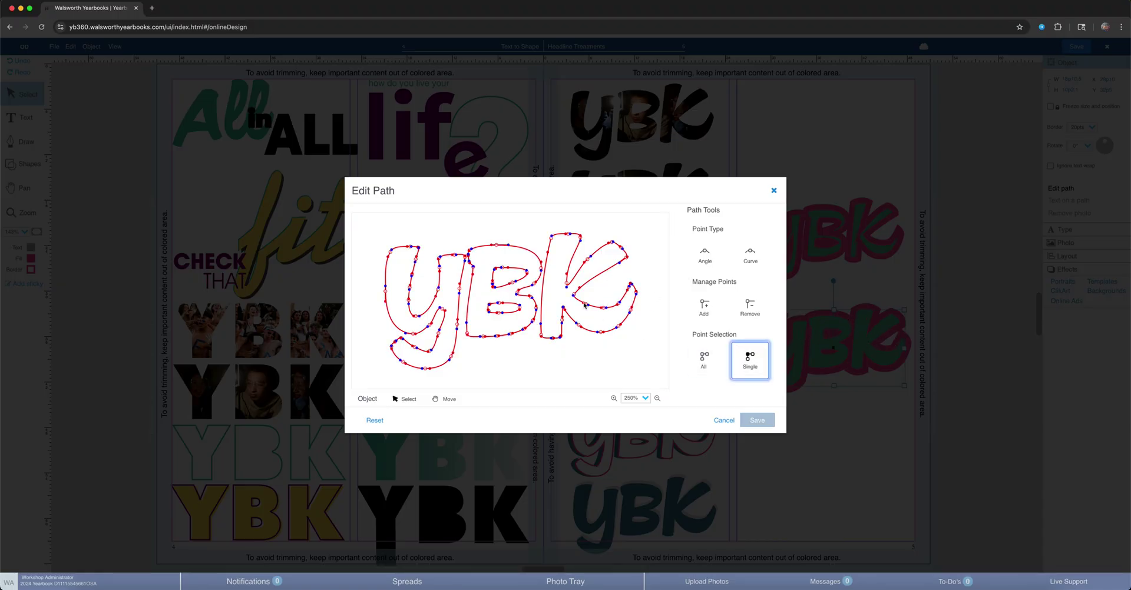
Pull the inner points of the K and the Y into their gaps and save the edited path.
{"action": "left_click_drag", "start_coordinate": [575, 295], "coordinate": [613, 303]}
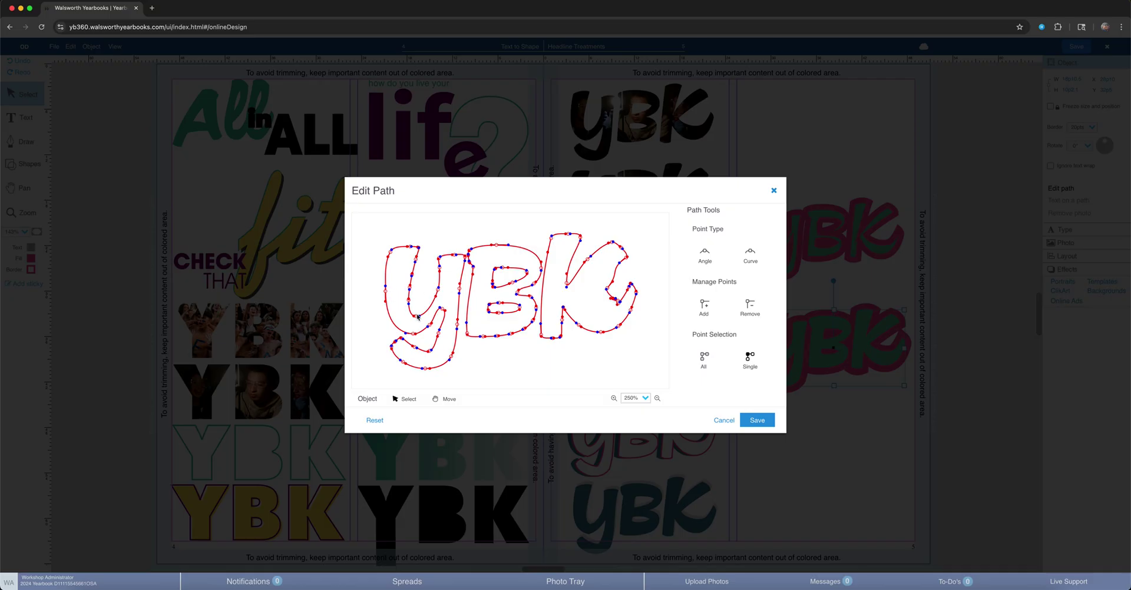
{"action": "left_click_drag", "start_coordinate": [417, 318], "coordinate": [424, 284]}
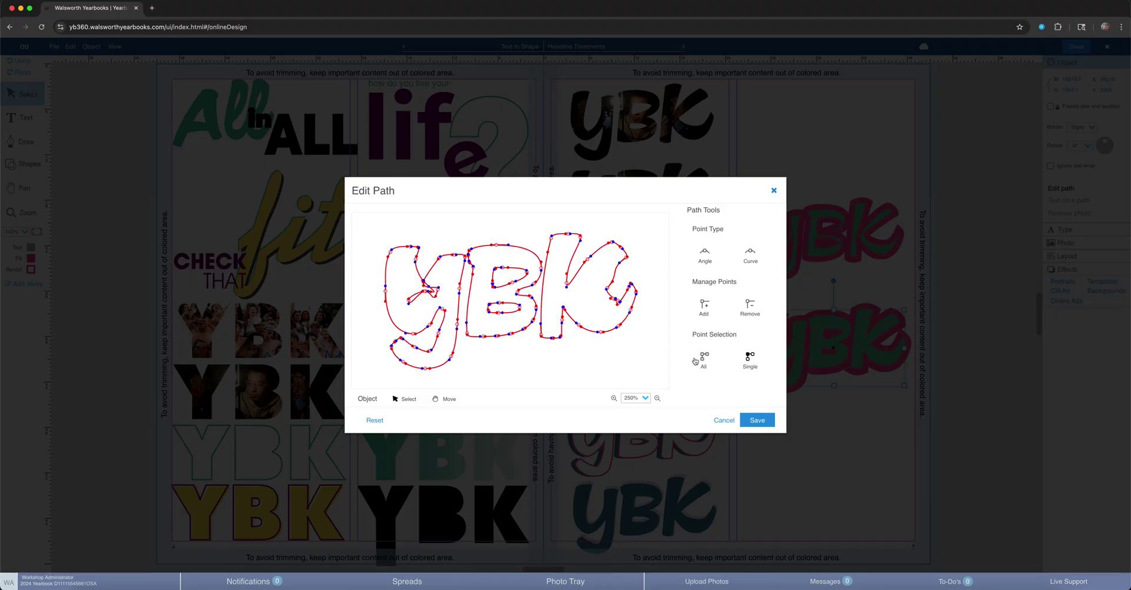
{"action": "left_click", "coordinate": [758, 420]}
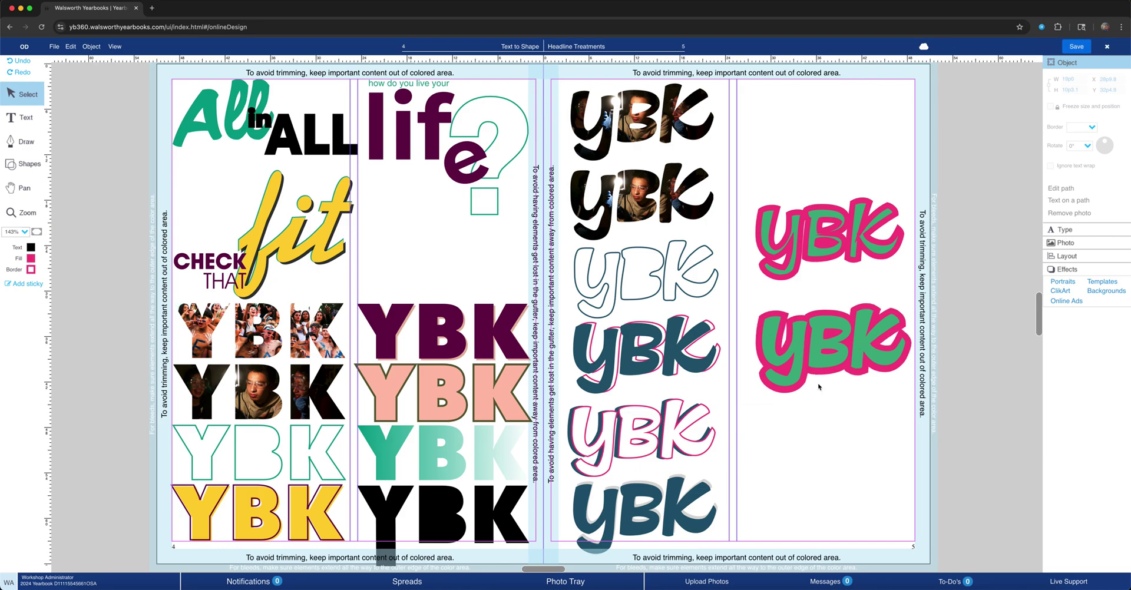
Add a pink rectangle and fit it over the lower YBK pair at about 17p5 by 4p6.
{"action": "left_click", "coordinate": [42, 165]}
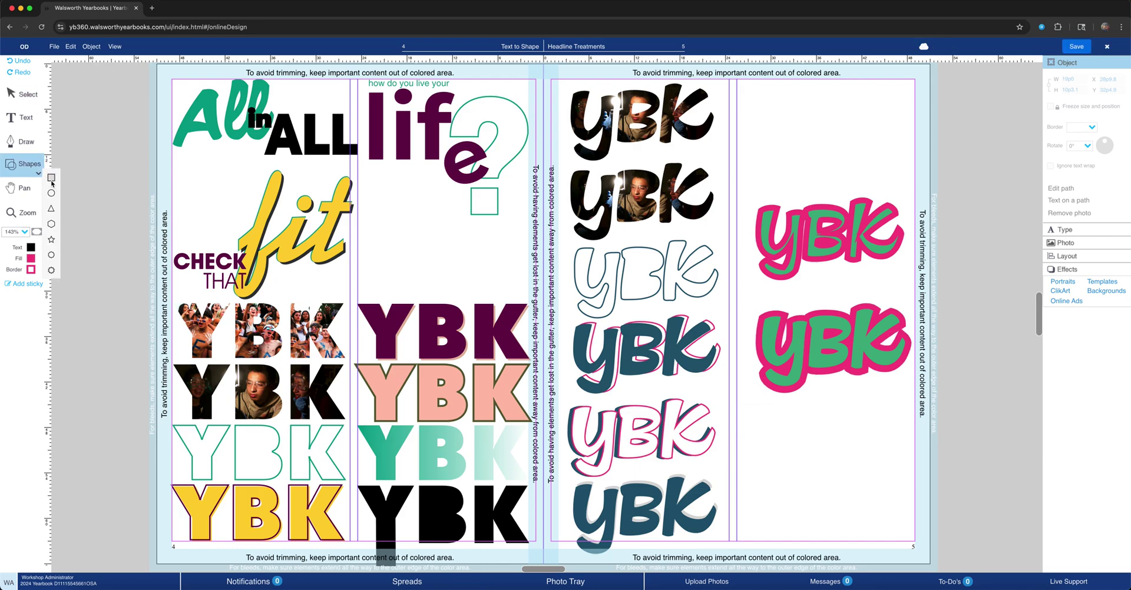
{"action": "left_click", "coordinate": [52, 184]}
{"action": "left_click_drag", "start_coordinate": [526, 305], "coordinate": [789, 351]}
{"action": "left_click_drag", "start_coordinate": [847, 396], "coordinate": [900, 354]}
Send the pink rectangle to the back, behind the lower YBK pair.
{"action": "right_click", "coordinate": [855, 342]}
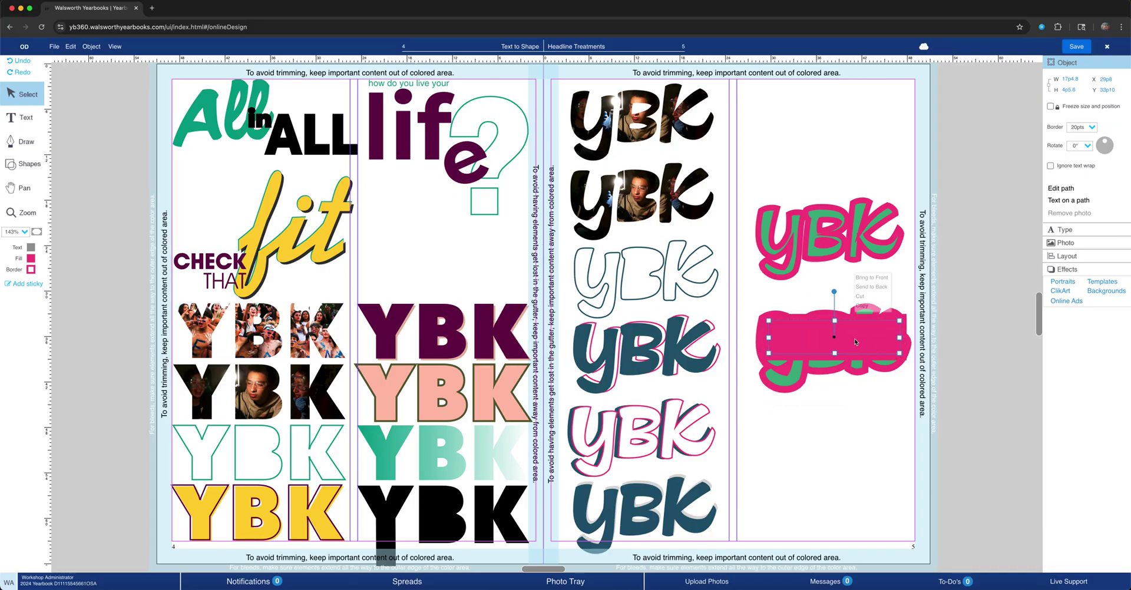
{"action": "left_click", "coordinate": [873, 288]}
{"action": "left_click", "coordinate": [919, 320]}
{"action": "left_click", "coordinate": [906, 327]}
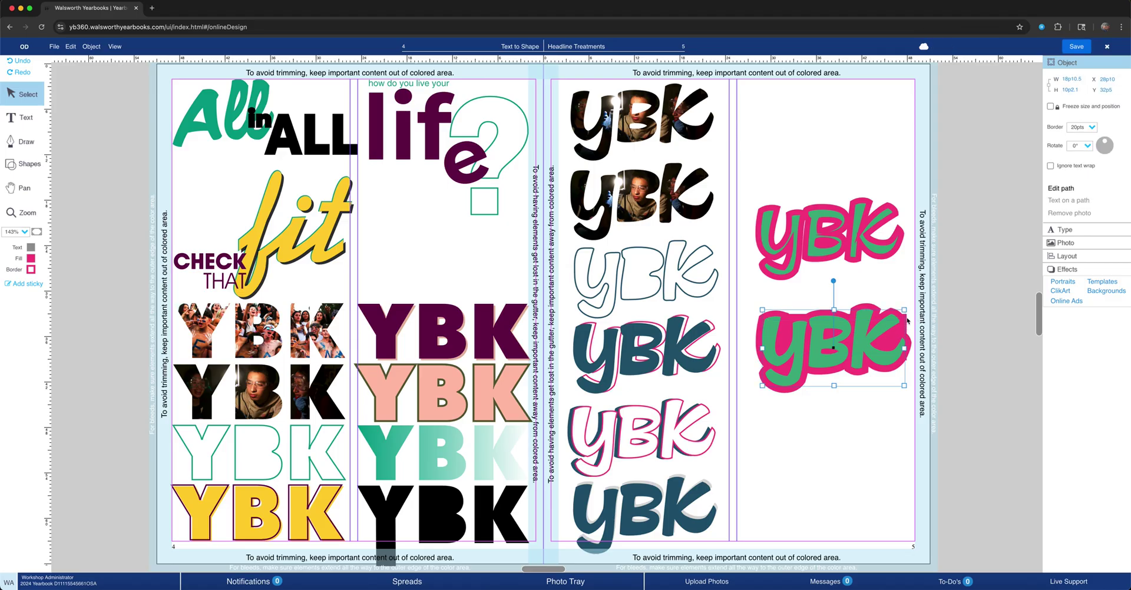
Undo the rectangle's layering, sizing and placement, and delete the pink shape from the spread.
{"action": "key", "text": "super+z"}
{"action": "key", "text": "super+z"}
{"action": "key", "text": "super+z"}
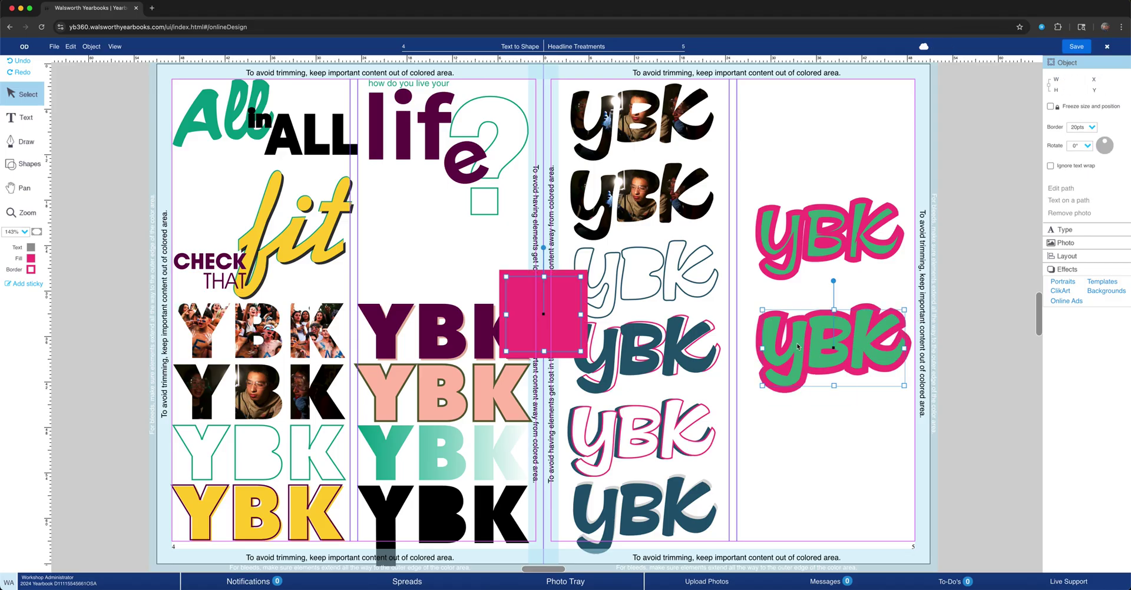
{"action": "left_click", "coordinate": [523, 272]}
{"action": "key", "text": "Delete"}
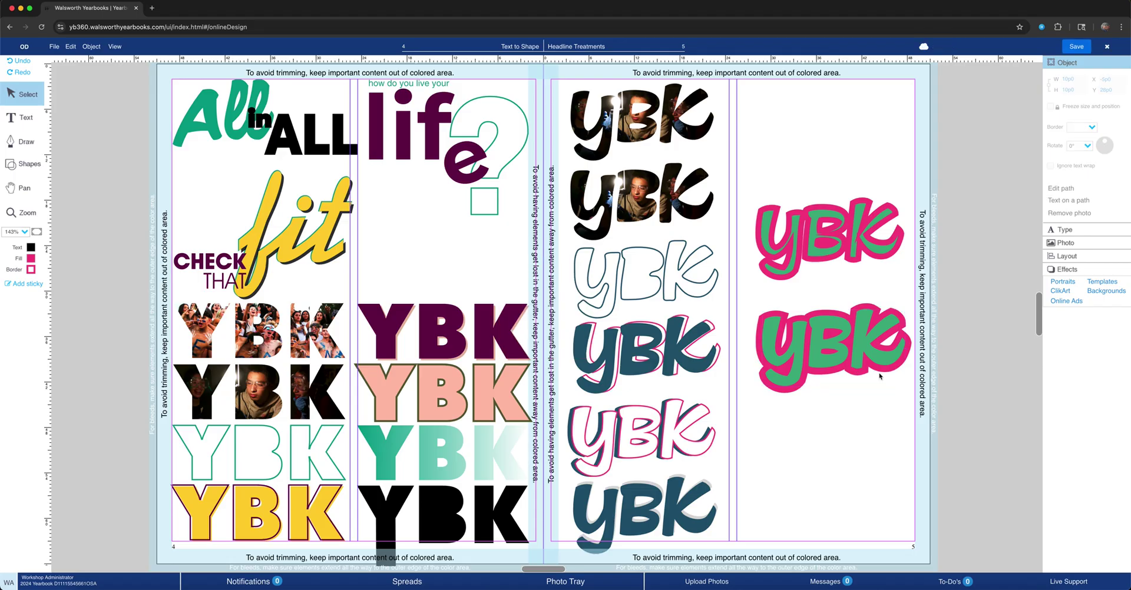
{"action": "left_click", "coordinate": [837, 345]}
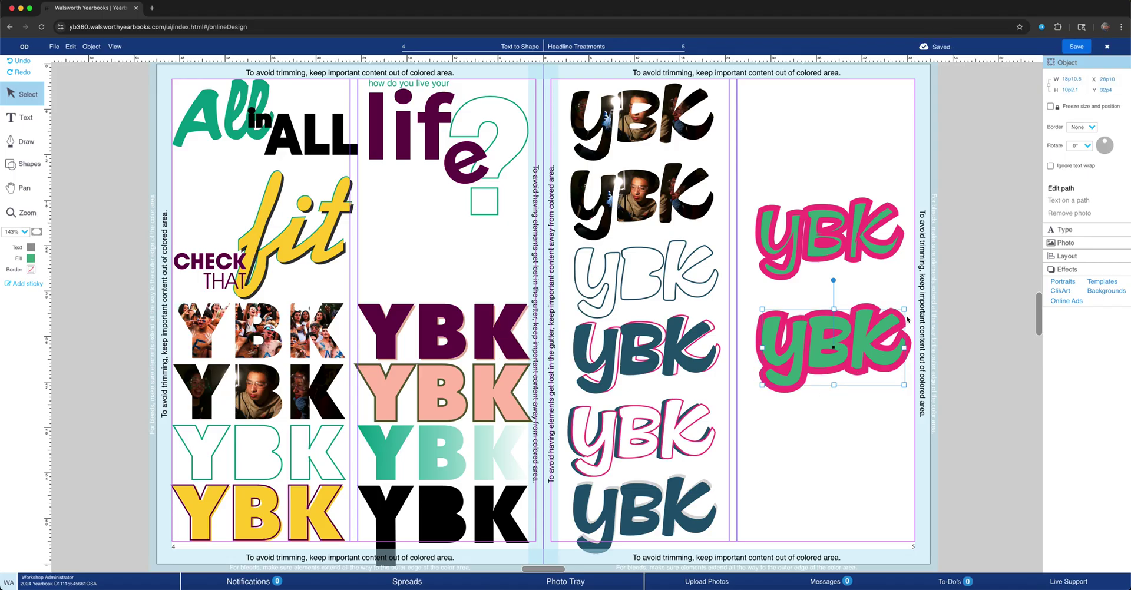
{"action": "key", "text": "super+shift+z"}
{"action": "key", "text": "super+z"}
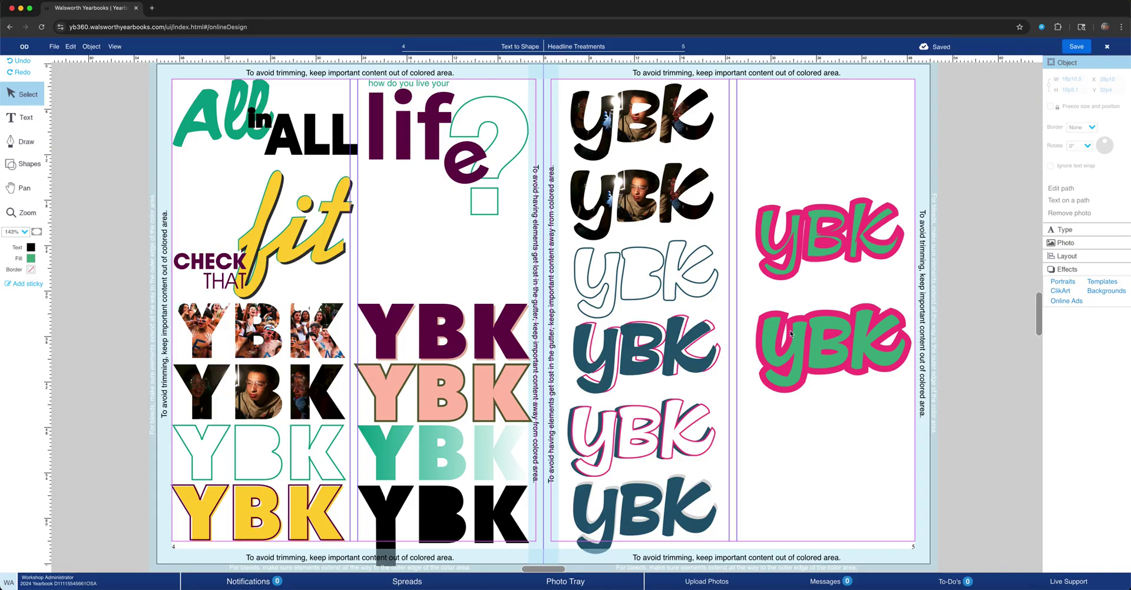
{"action": "key", "text": "super+z"}
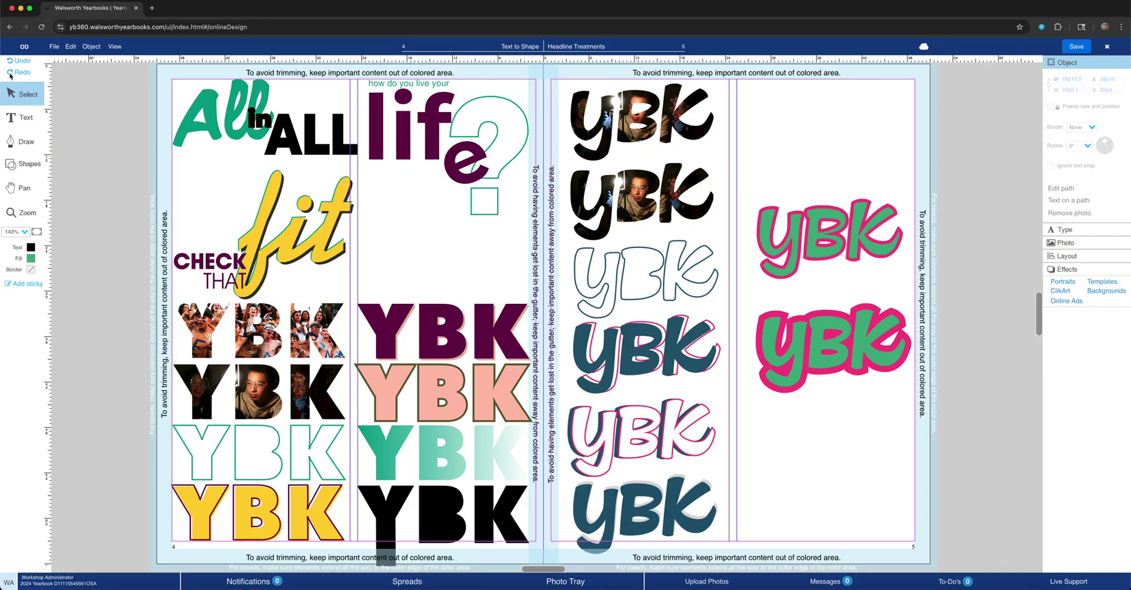
{"action": "left_click", "coordinate": [22, 72]}
{"action": "left_click", "coordinate": [834, 327]}
{"action": "left_click_drag", "start_coordinate": [762, 326], "coordinate": [766, 345]}
{"action": "key", "text": "super+z"}
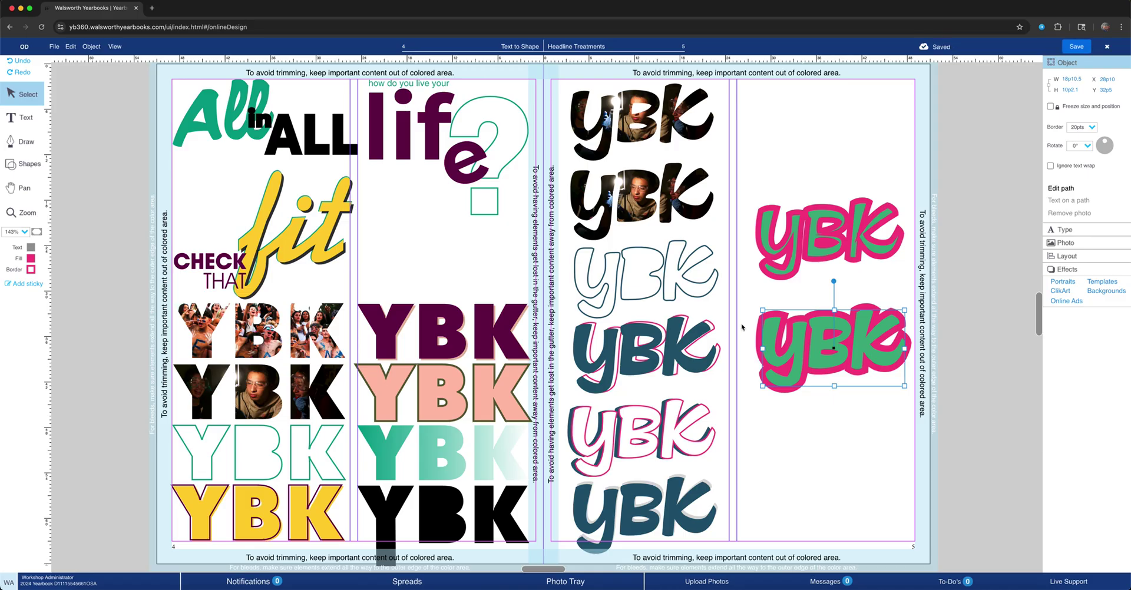
Edit the path of the lower pink YBK backing, pulling inner points of the K and Y into their gaps, and save it.
{"action": "right_click", "coordinate": [761, 337]}
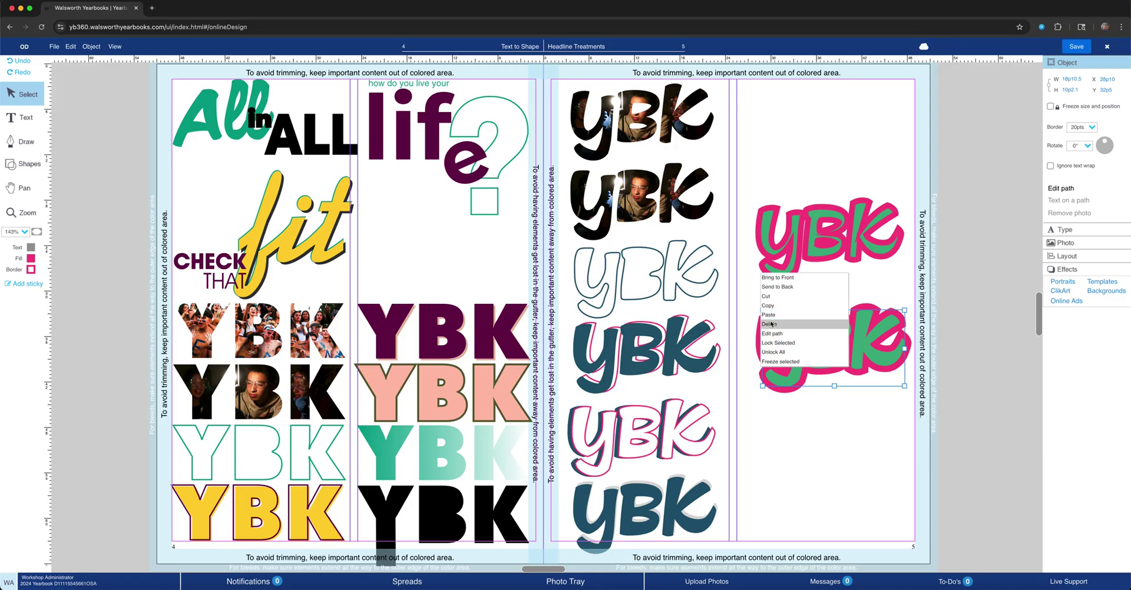
{"action": "left_click", "coordinate": [769, 333]}
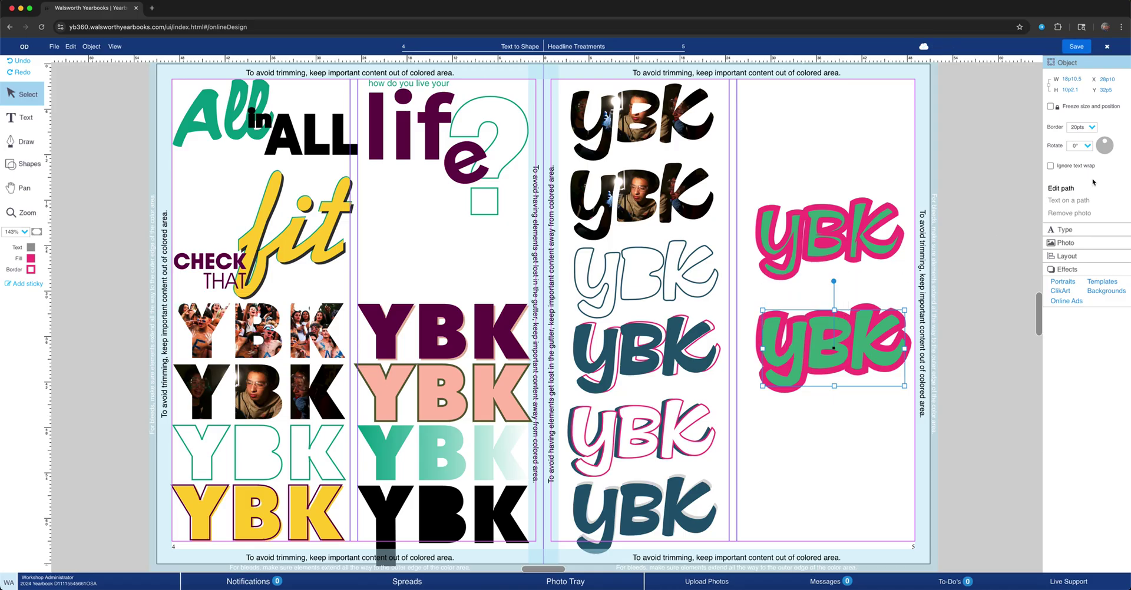
{"action": "left_click", "coordinate": [1061, 190]}
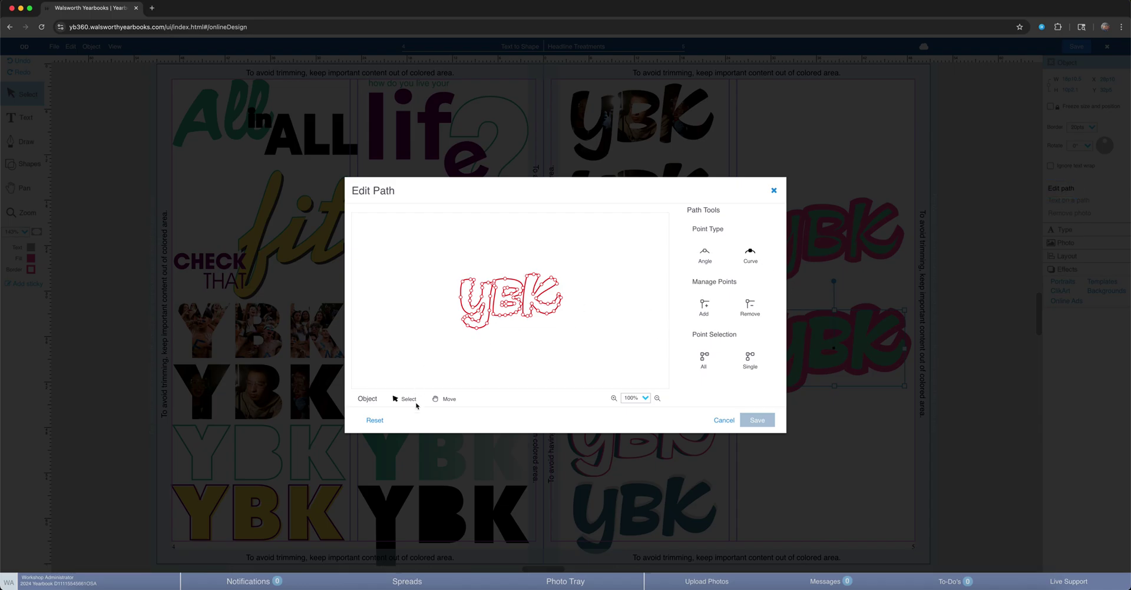
{"action": "left_click", "coordinate": [614, 399]}
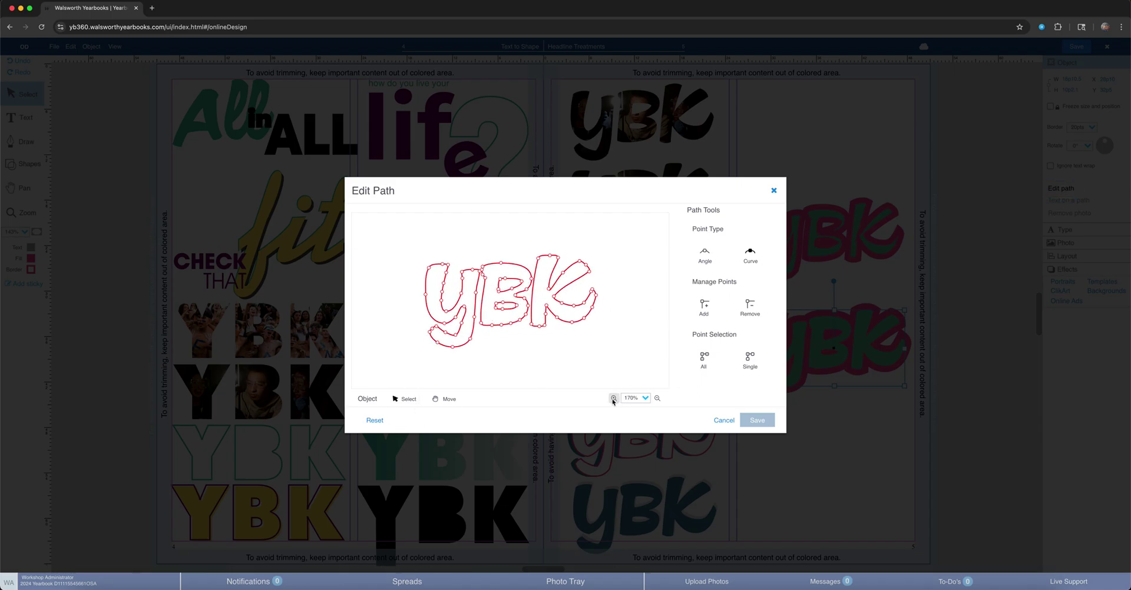
{"action": "left_click", "coordinate": [613, 398]}
{"action": "left_click", "coordinate": [750, 359]}
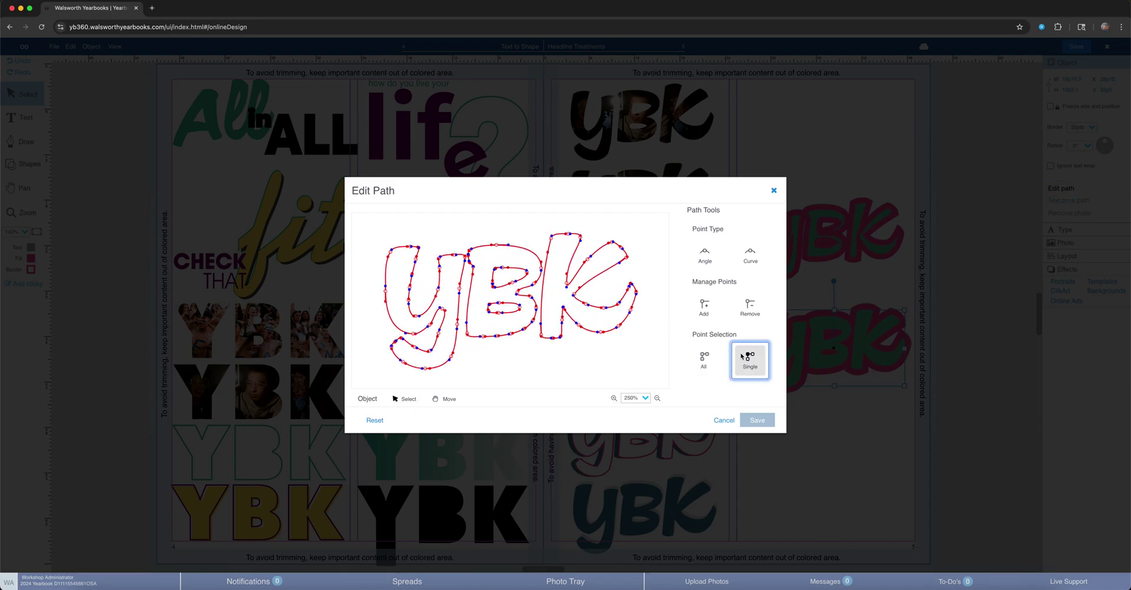
{"action": "mouse_move", "coordinate": [574, 293]}
{"action": "left_mouse_down"}
{"action": "mouse_move", "coordinate": [618, 279]}
{"action": "mouse_move", "coordinate": [618, 297]}
{"action": "left_mouse_up"}
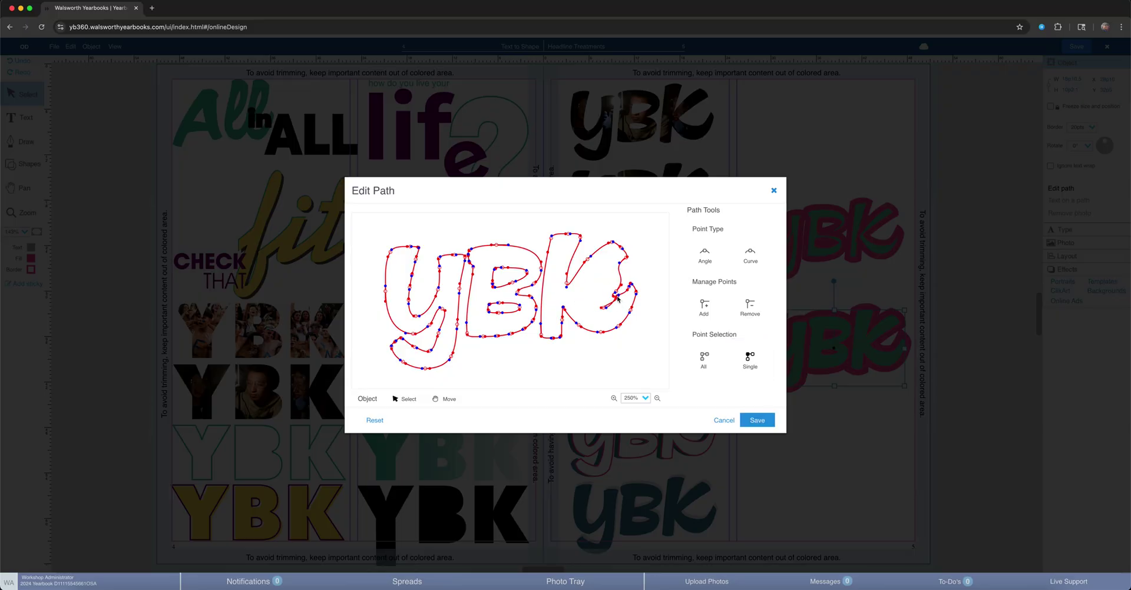
{"action": "mouse_move", "coordinate": [437, 293]}
{"action": "left_mouse_down"}
{"action": "mouse_move", "coordinate": [424, 276]}
{"action": "mouse_move", "coordinate": [433, 274]}
{"action": "left_mouse_up"}
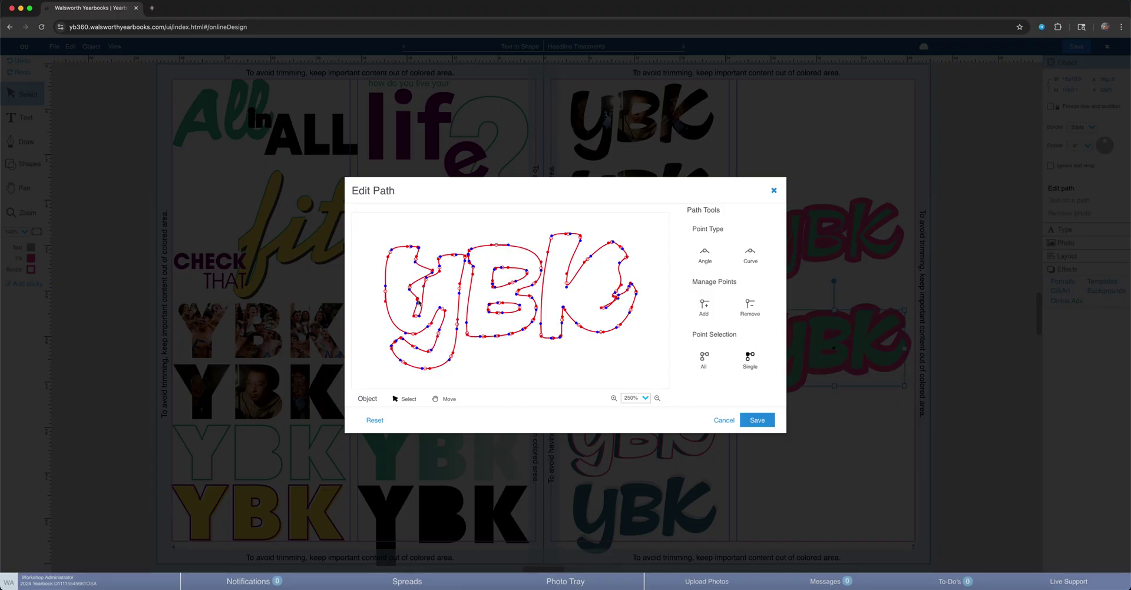
{"action": "left_click", "coordinate": [757, 421]}
{"action": "left_click", "coordinate": [758, 422]}
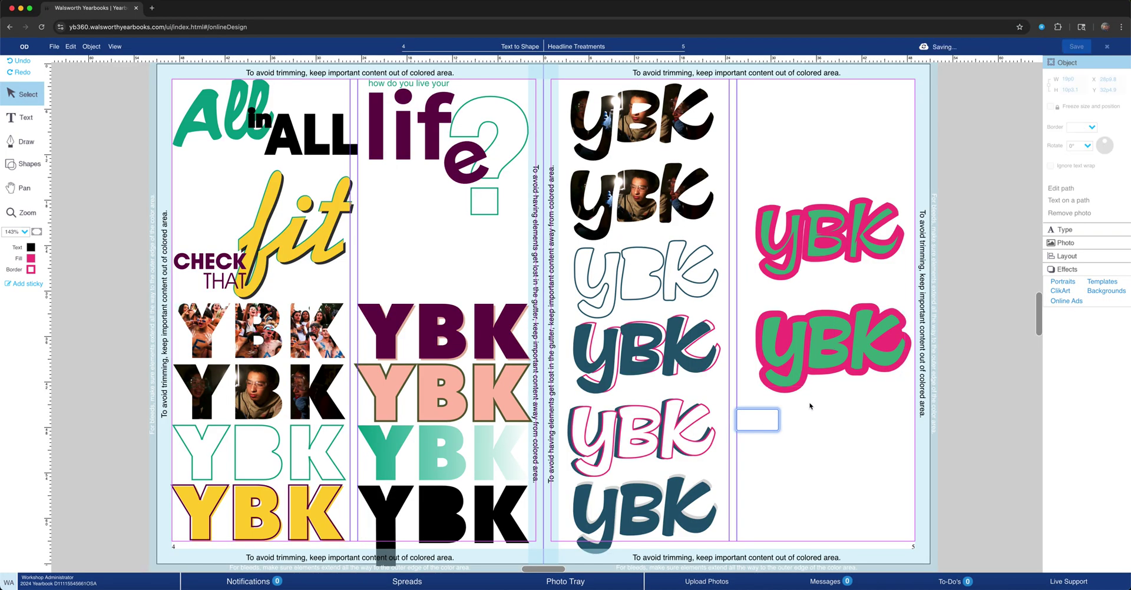
Move the lower pink backing down and away from its green letters to expose its filled shape, and undo the move.
{"action": "left_click", "coordinate": [808, 322]}
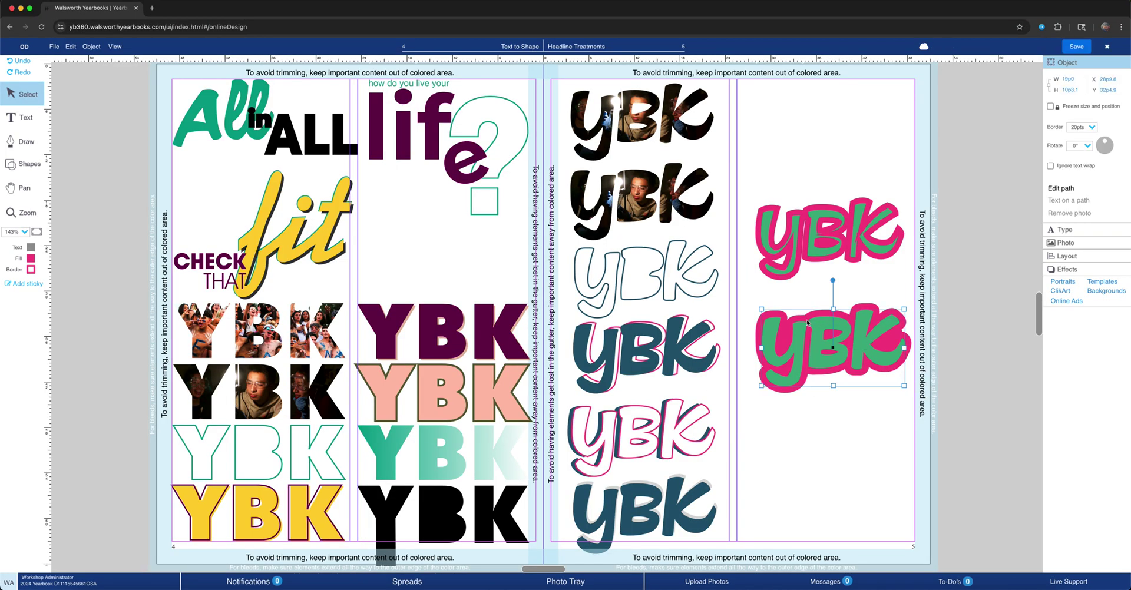
{"action": "left_click", "coordinate": [856, 417]}
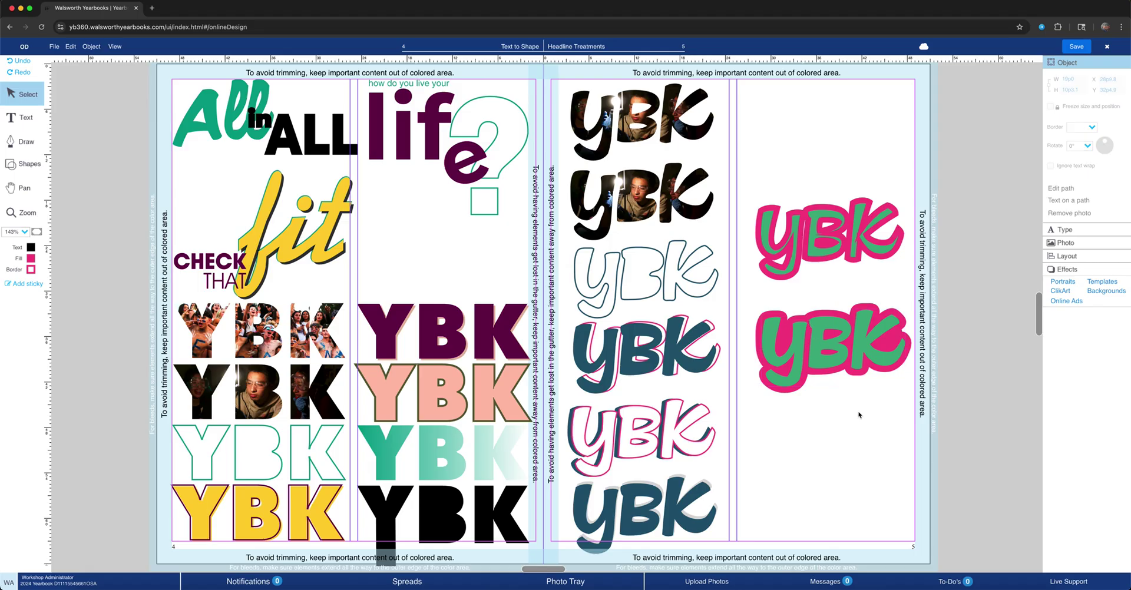
{"action": "left_click", "coordinate": [795, 346]}
{"action": "left_click_drag", "start_coordinate": [796, 346], "coordinate": [828, 343]}
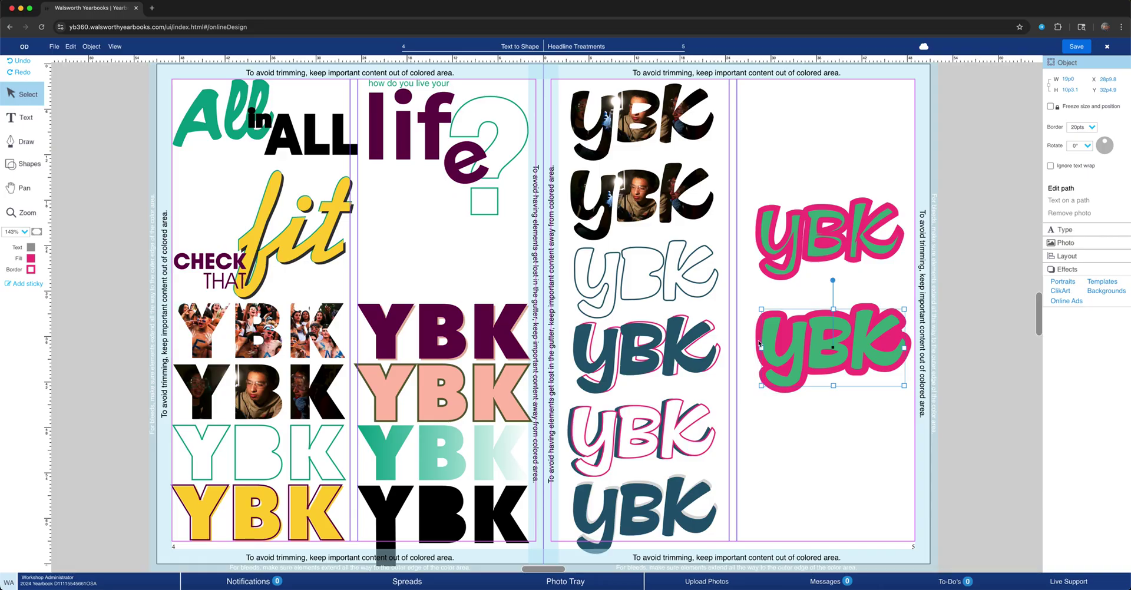
{"action": "mouse_move", "coordinate": [768, 341]}
{"action": "left_mouse_down"}
{"action": "mouse_move", "coordinate": [807, 362]}
{"action": "mouse_move", "coordinate": [769, 342]}
{"action": "left_mouse_up"}
{"action": "left_click", "coordinate": [753, 306]}
{"action": "left_click_drag", "start_coordinate": [753, 307], "coordinate": [891, 454]}
{"action": "left_click_drag", "start_coordinate": [796, 345], "coordinate": [750, 395]}
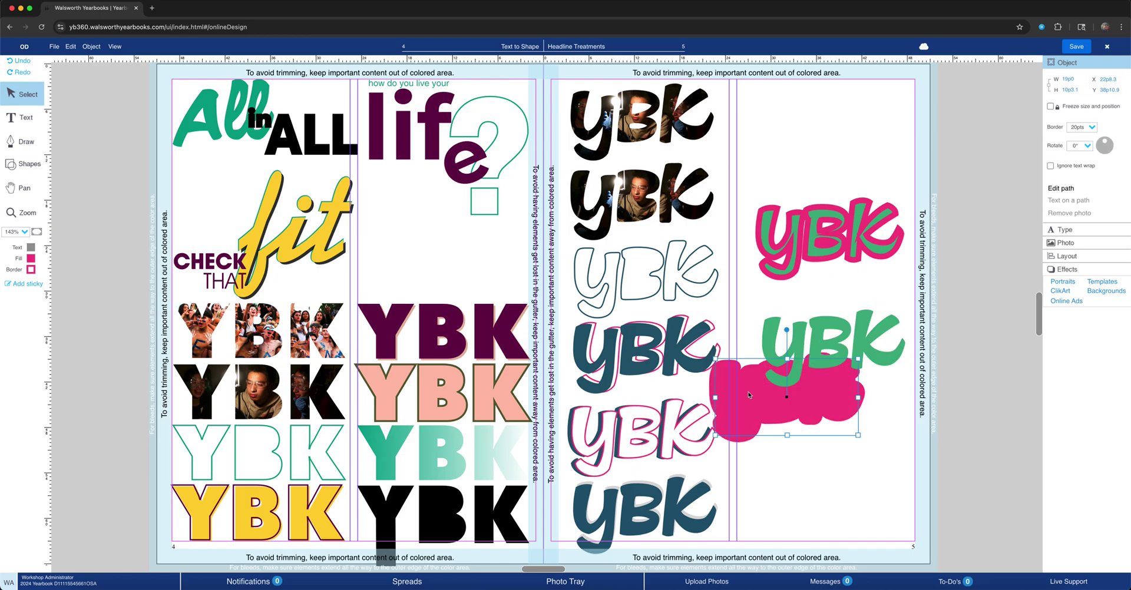
{"action": "left_click", "coordinate": [805, 337]}
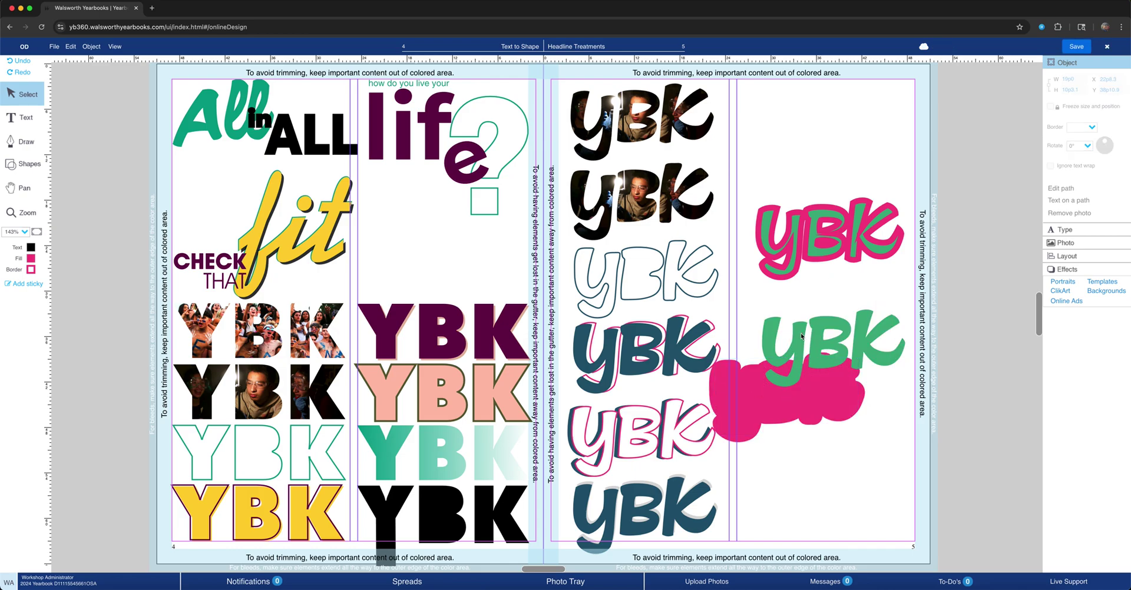
{"action": "key", "text": "super+z"}
Select the lower green YBK letters together with their pink backing and group them.
{"action": "left_click", "coordinate": [91, 46]}
{"action": "left_click", "coordinate": [102, 77]}
{"action": "left_click", "coordinate": [759, 330]}
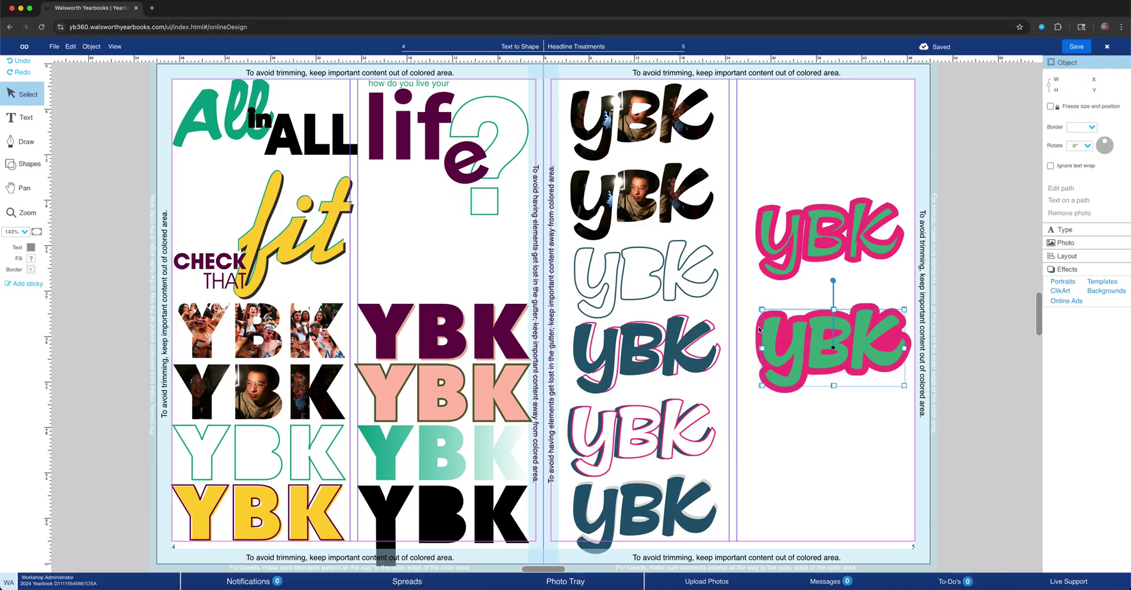
{"action": "key", "text": "super+g"}
Scale the lower YBK pair down proportionally to about 16p wide and deselect it.
{"action": "left_click_drag", "start_coordinate": [846, 370], "coordinate": [927, 390]}
{"action": "left_click_drag", "start_coordinate": [928, 389], "coordinate": [880, 384]}
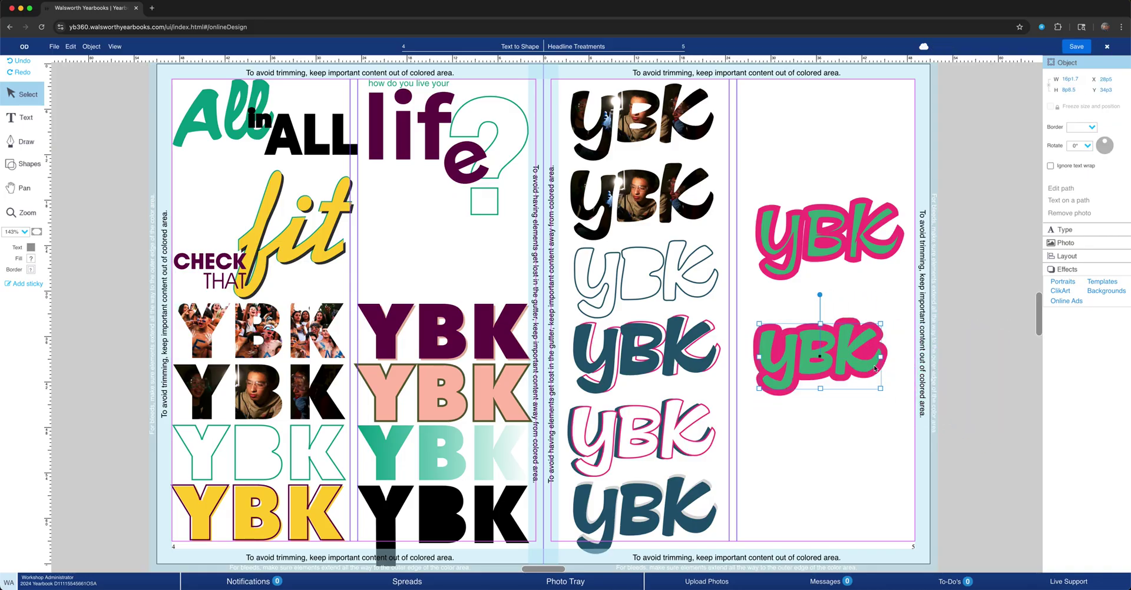
{"action": "mouse_move", "coordinate": [881, 392]}
{"action": "left_mouse_down"}
{"action": "mouse_move", "coordinate": [975, 453]}
{"action": "mouse_move", "coordinate": [880, 393]}
{"action": "left_mouse_up"}
{"action": "left_click", "coordinate": [873, 396]}
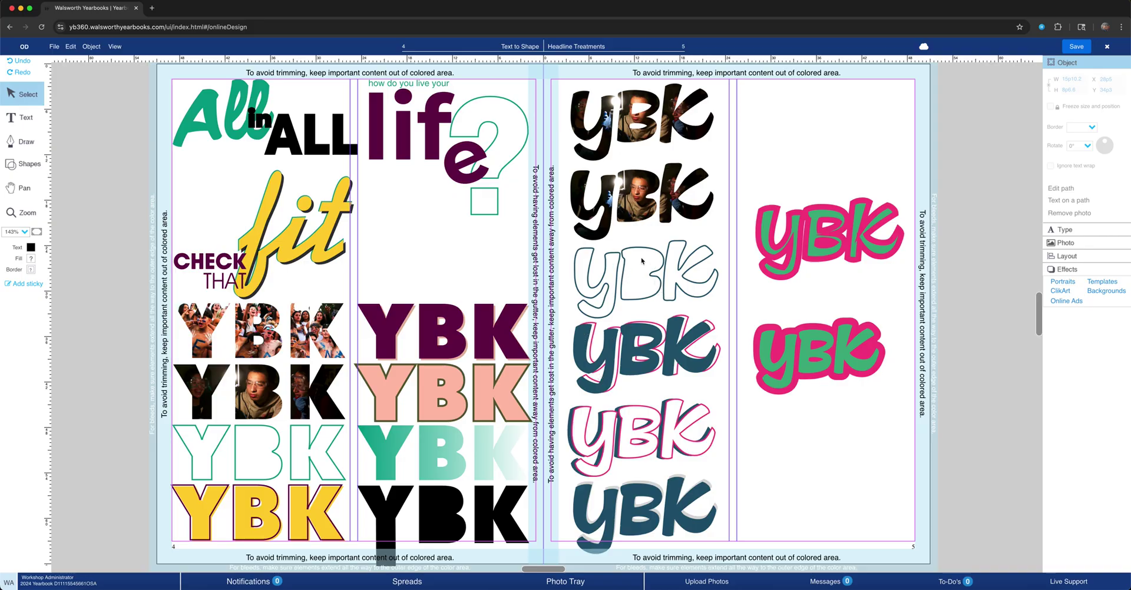
{"action": "left_click", "coordinate": [630, 197]}
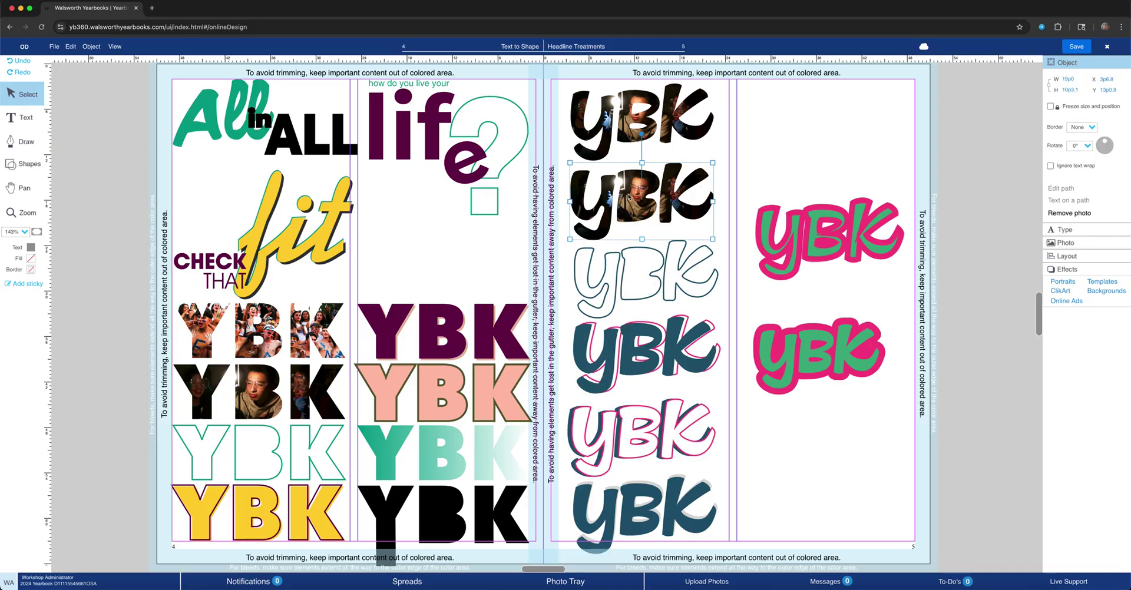
{"action": "left_click", "coordinate": [643, 112]}
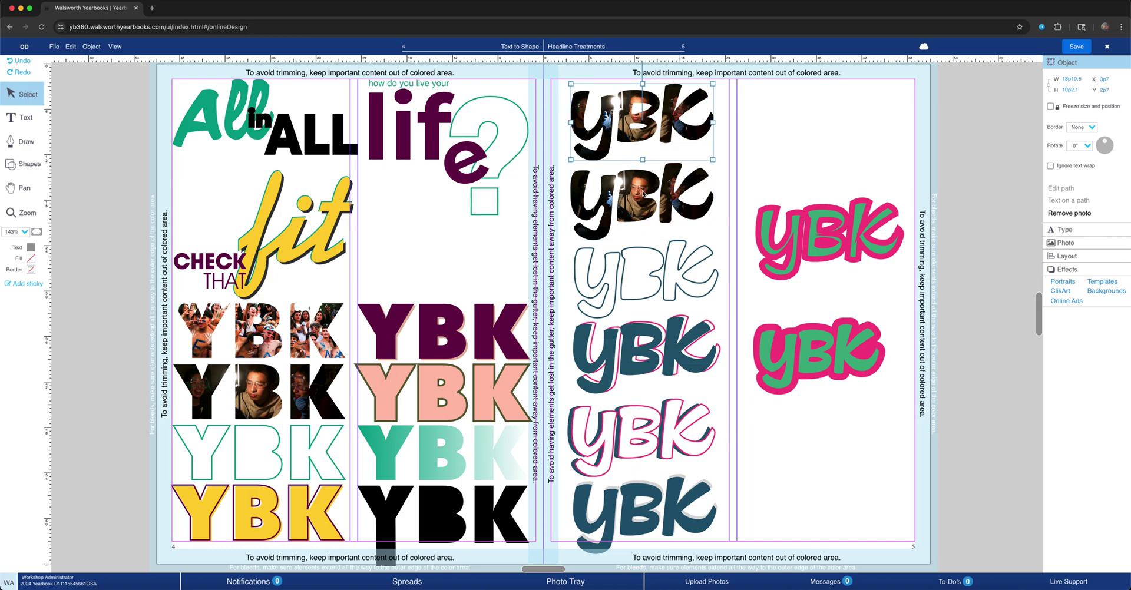
Duplicate the small green YBK letters and place the copy below the lower headline at about X 28p10, Y 44p0.
{"action": "left_click", "coordinate": [792, 380]}
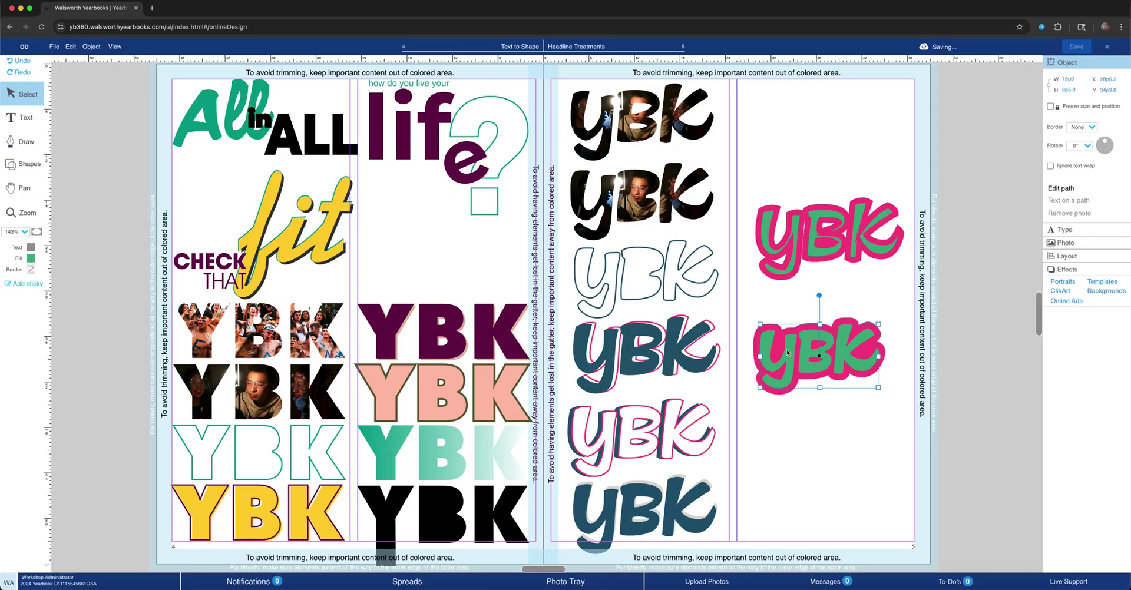
{"action": "key", "text": "ctrl+v"}
{"action": "left_click_drag", "start_coordinate": [568, 318], "coordinate": [820, 434]}
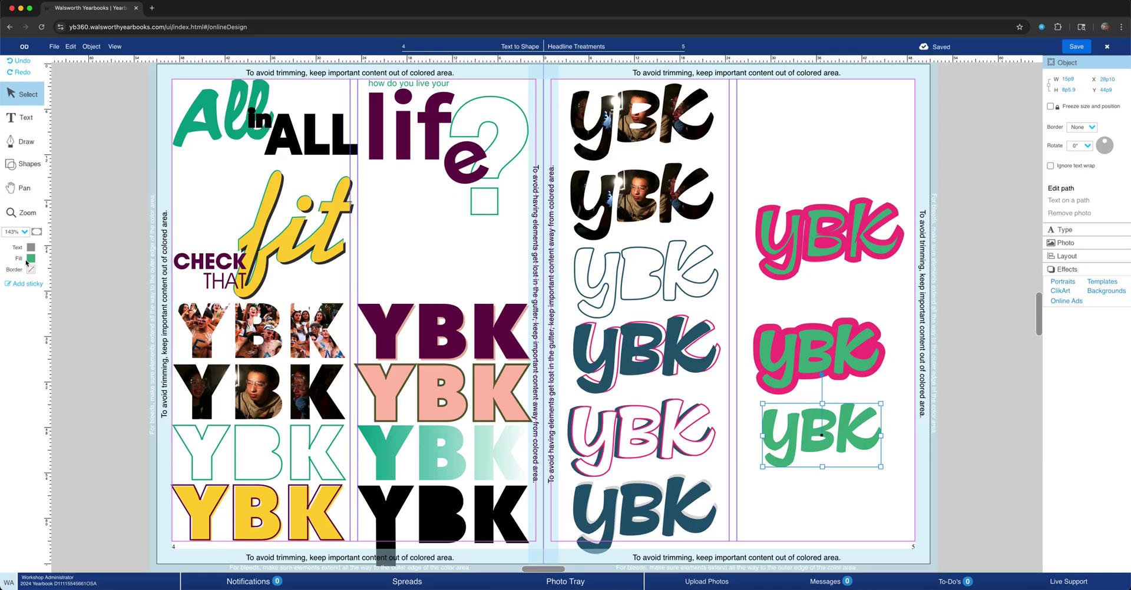
Apply a gradient to the new YBK copy and set its start color to red.
{"action": "left_click", "coordinate": [1066, 269]}
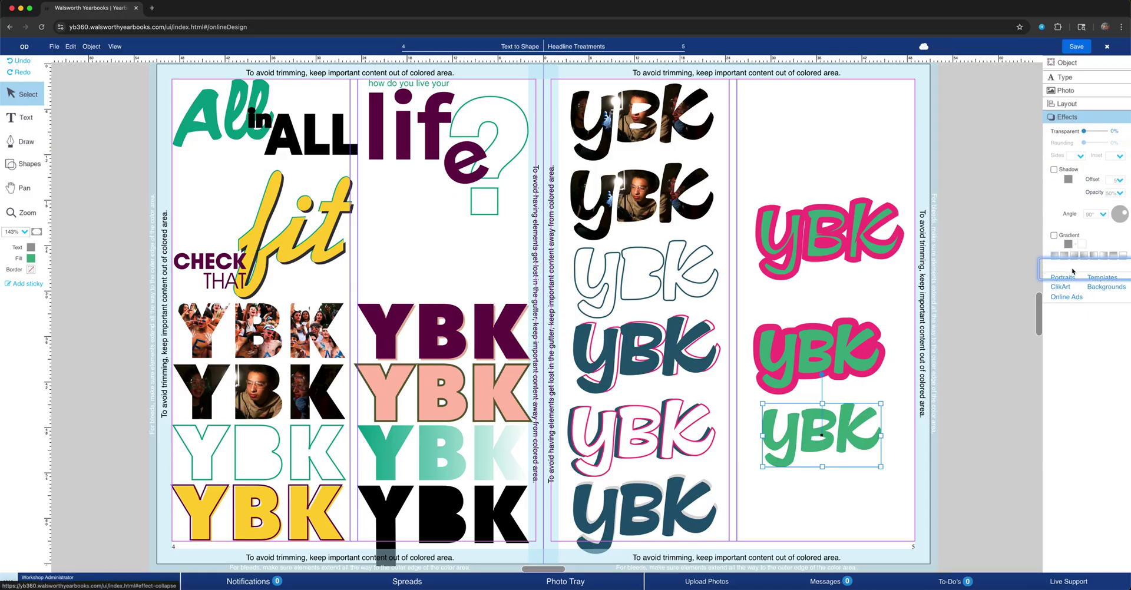
{"action": "left_click", "coordinate": [1054, 234]}
{"action": "left_click", "coordinate": [1054, 234]}
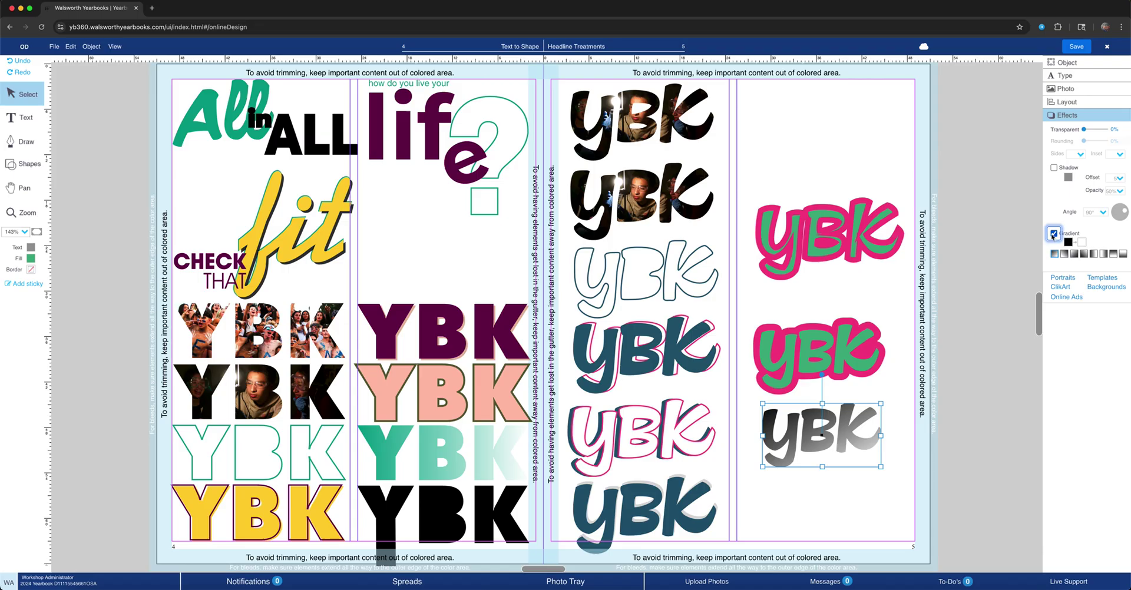
{"action": "left_click", "coordinate": [1054, 234]}
{"action": "left_click", "coordinate": [1068, 242]}
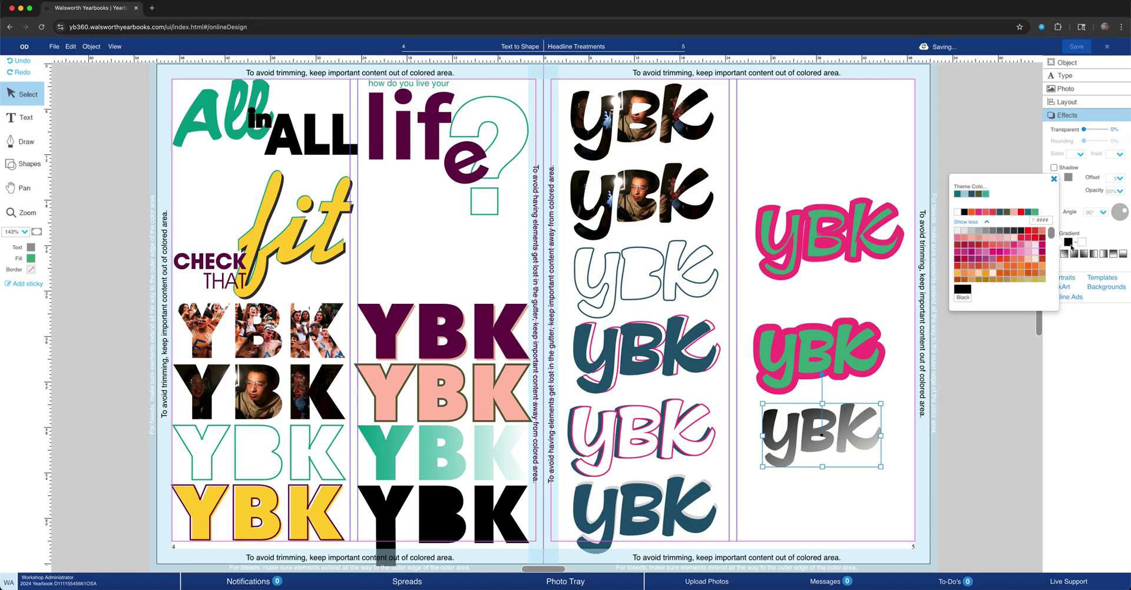
{"action": "left_click", "coordinate": [984, 248]}
{"action": "left_click", "coordinate": [1029, 252]}
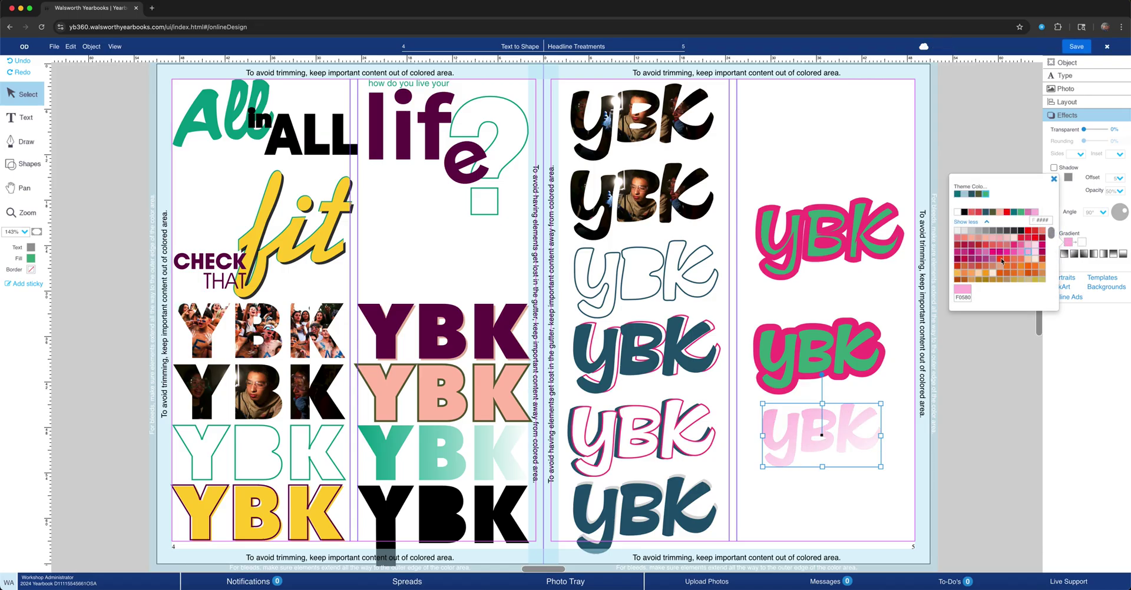
{"action": "left_click", "coordinate": [1003, 261]}
Set the gradient's end color to tan F2090 and run the blend horizontally from the Y to the K.
{"action": "left_click", "coordinate": [1082, 242]}
{"action": "left_click", "coordinate": [984, 249]}
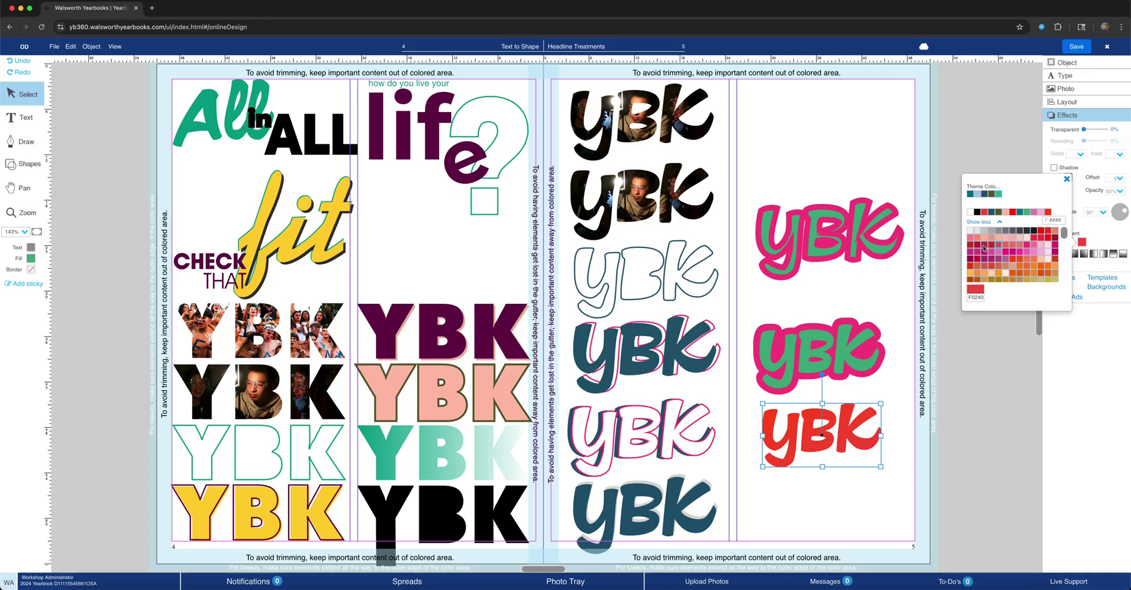
{"action": "scroll", "coordinate": [1014, 253], "scroll_direction": "down", "scroll_amount": 3}
{"action": "left_click", "coordinate": [1022, 255]}
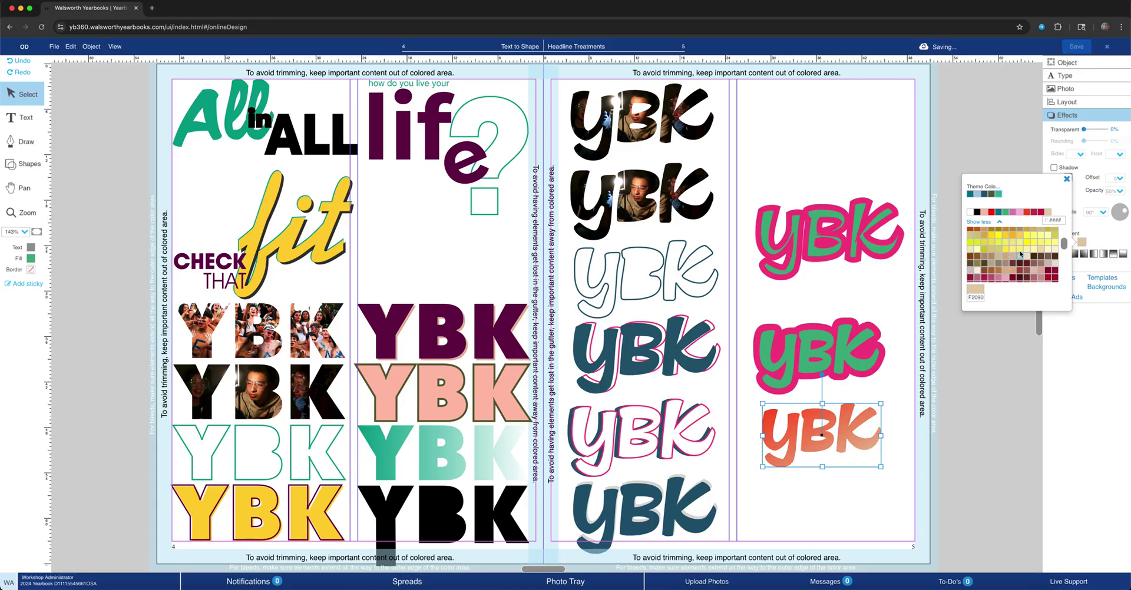
{"action": "left_click", "coordinate": [1067, 179]}
{"action": "left_click", "coordinate": [1106, 255]}
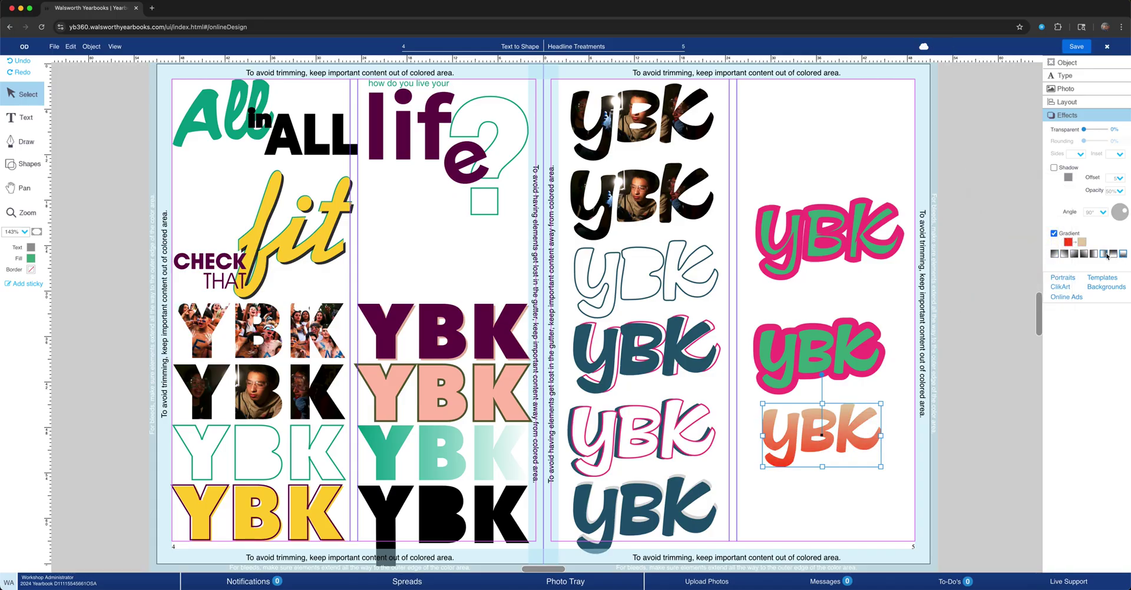
{"action": "left_click", "coordinate": [1093, 254]}
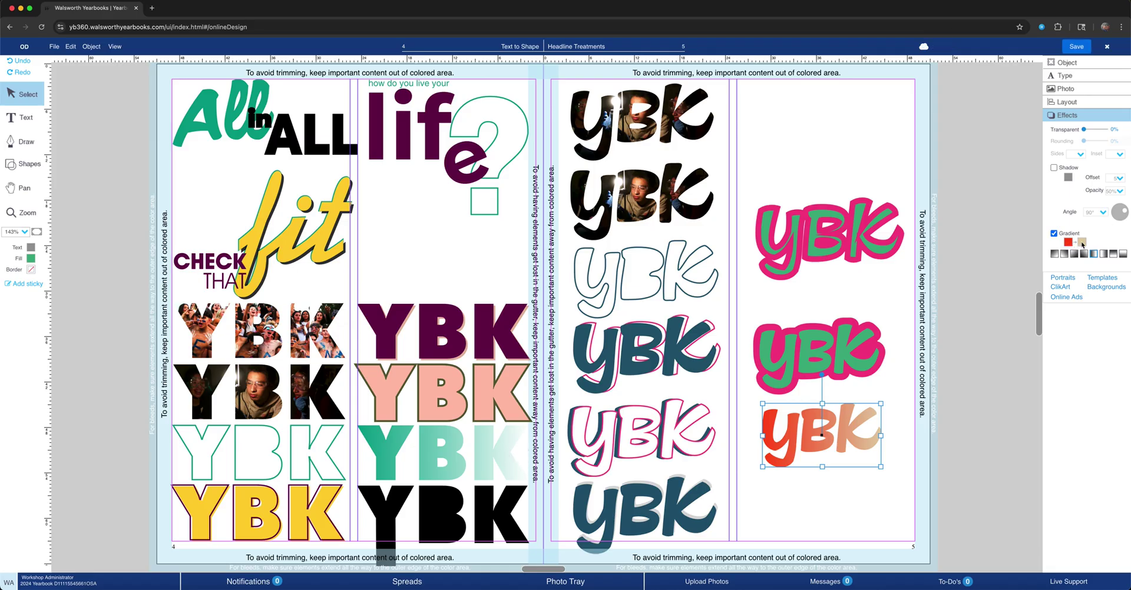
Change the gradient's end color to white and deselect the YBK copy.
{"action": "left_click", "coordinate": [1081, 243]}
{"action": "left_click", "coordinate": [971, 212]}
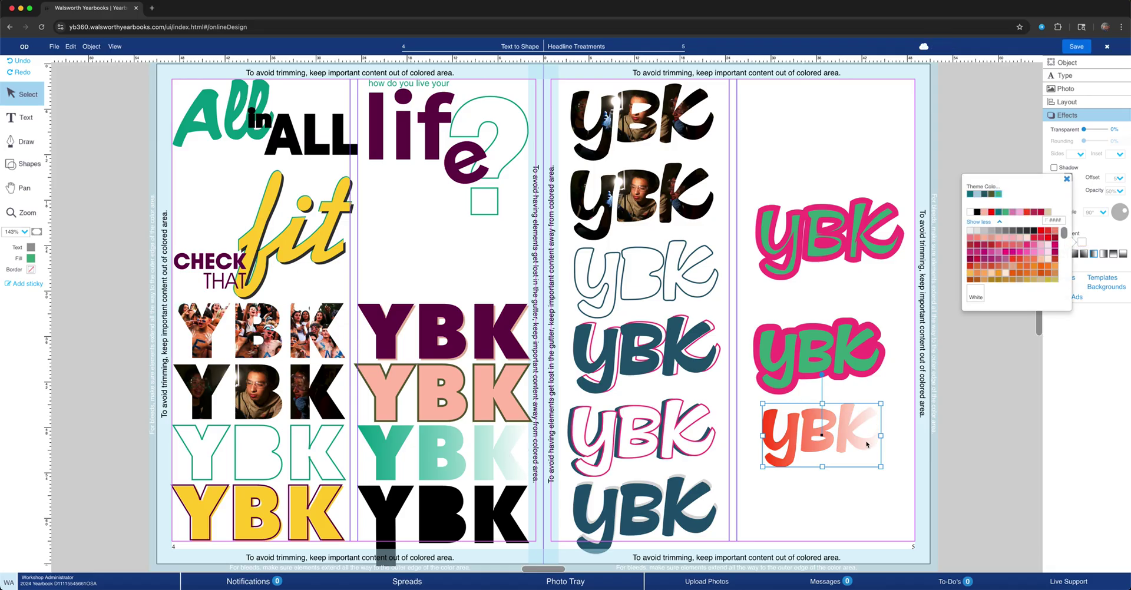
{"action": "left_click", "coordinate": [907, 418]}
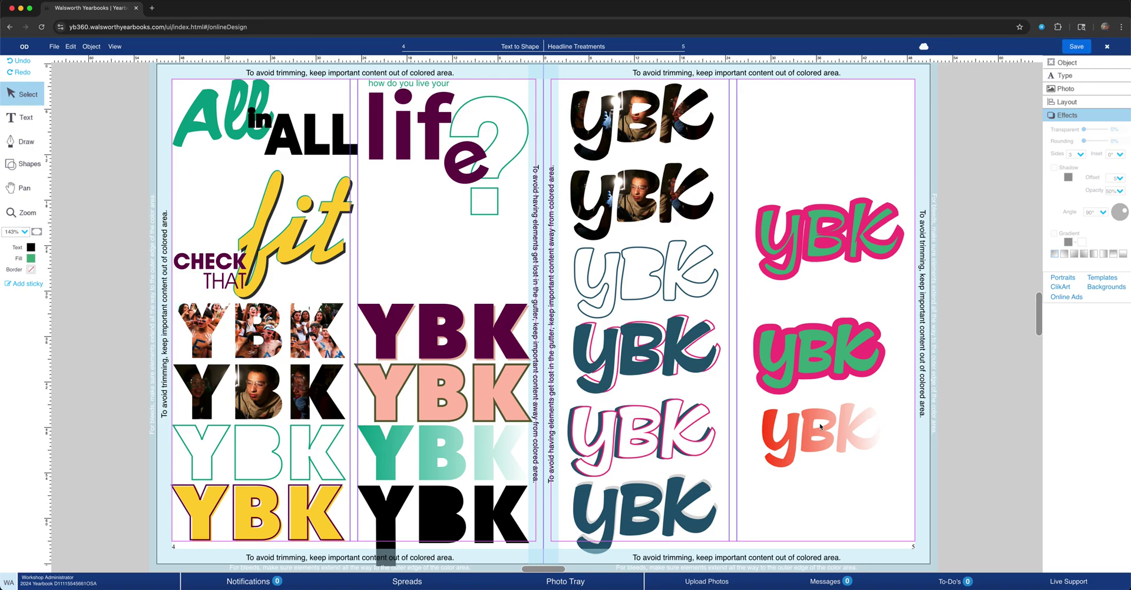
Reselect the gradient YBK copy and set its end color to bright red F0100.
{"action": "left_click", "coordinate": [867, 414]}
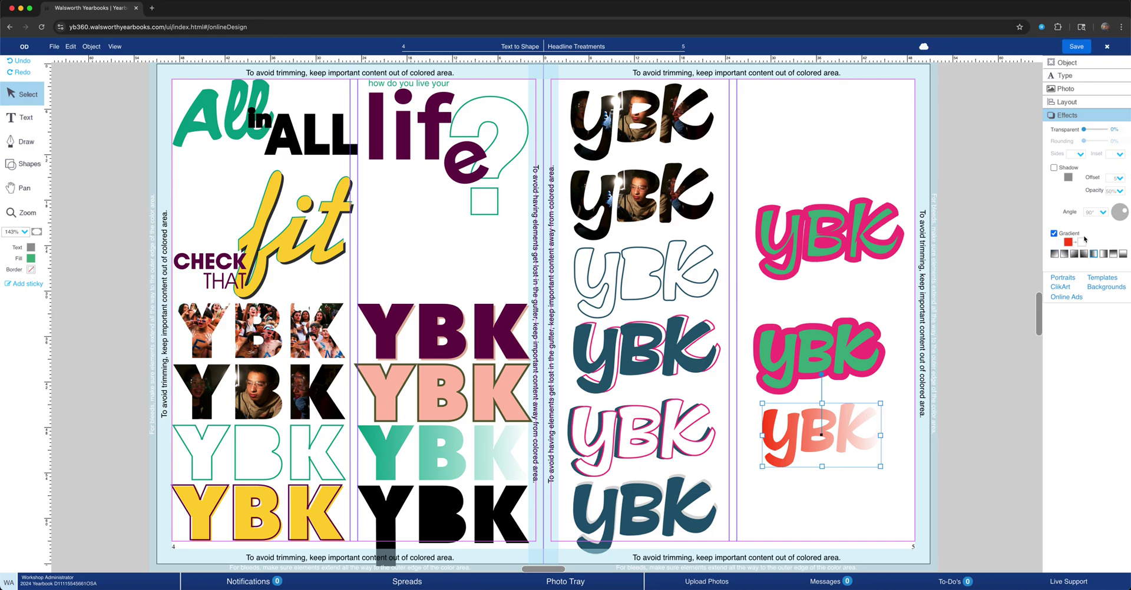
{"action": "left_click", "coordinate": [1083, 242]}
{"action": "left_click", "coordinate": [1043, 233]}
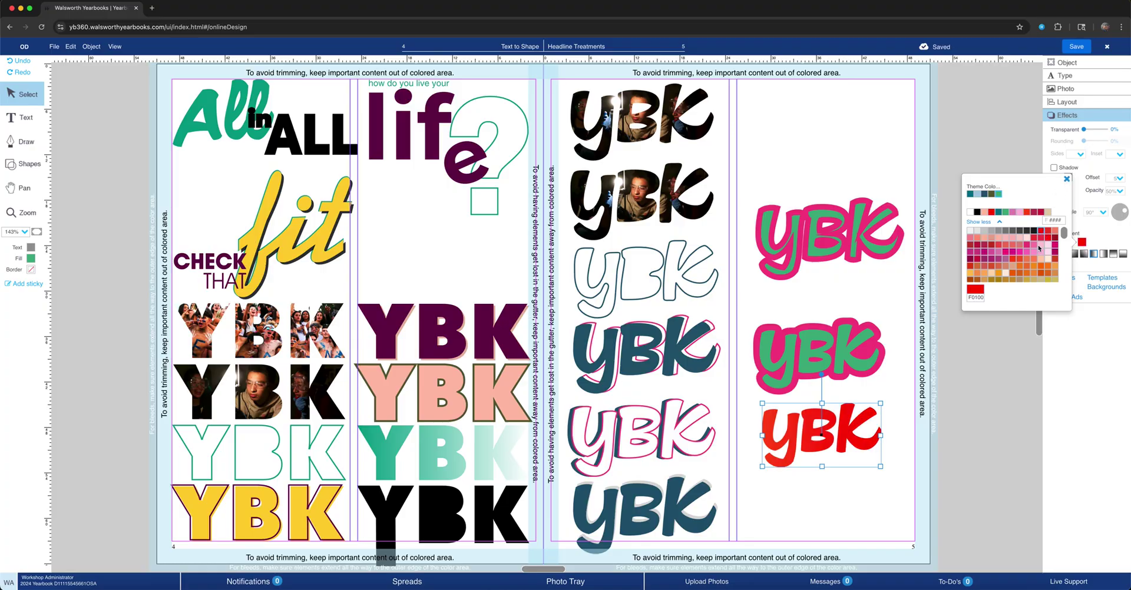
Change the gradient's end color to dark brown F2105 and deselect the YBK copy.
{"action": "scroll", "coordinate": [1033, 271], "scroll_direction": "down", "scroll_amount": 3}
{"action": "left_click", "coordinate": [1041, 258]}
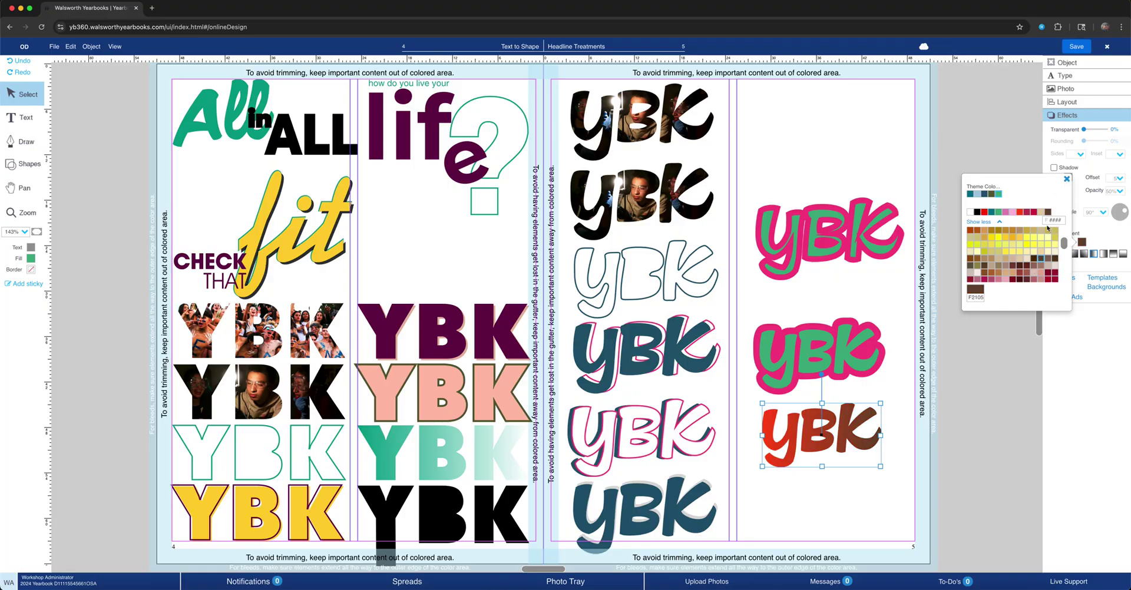
{"action": "left_click", "coordinate": [1067, 178]}
{"action": "left_click", "coordinate": [901, 426]}
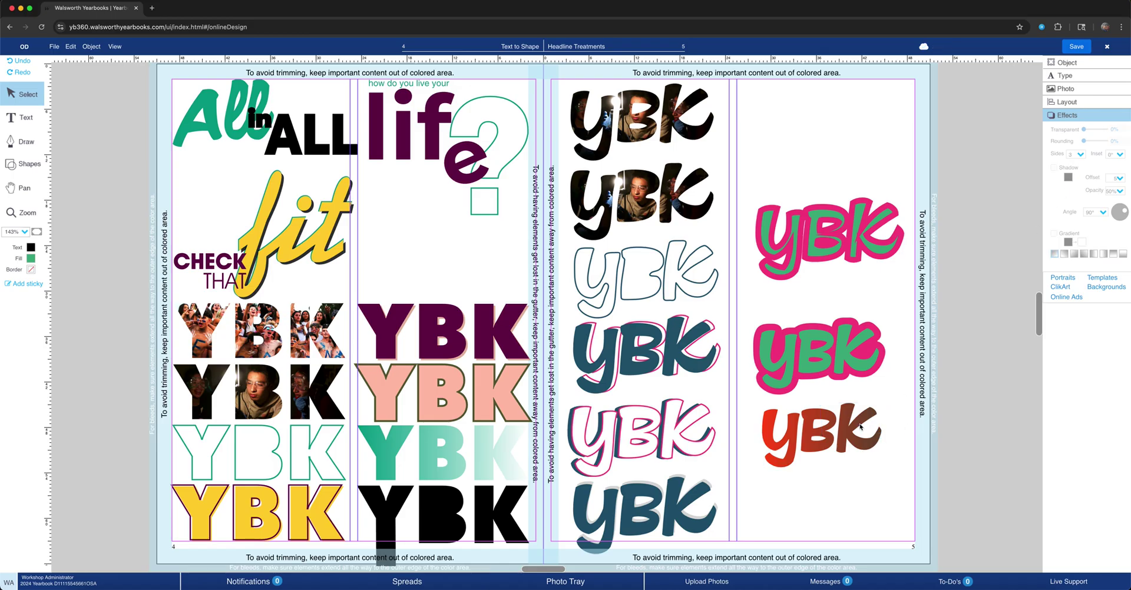
Reselect the red-to-brown YBK copy, set its gradient end color back to White and deselect it.
{"action": "left_click", "coordinate": [852, 436]}
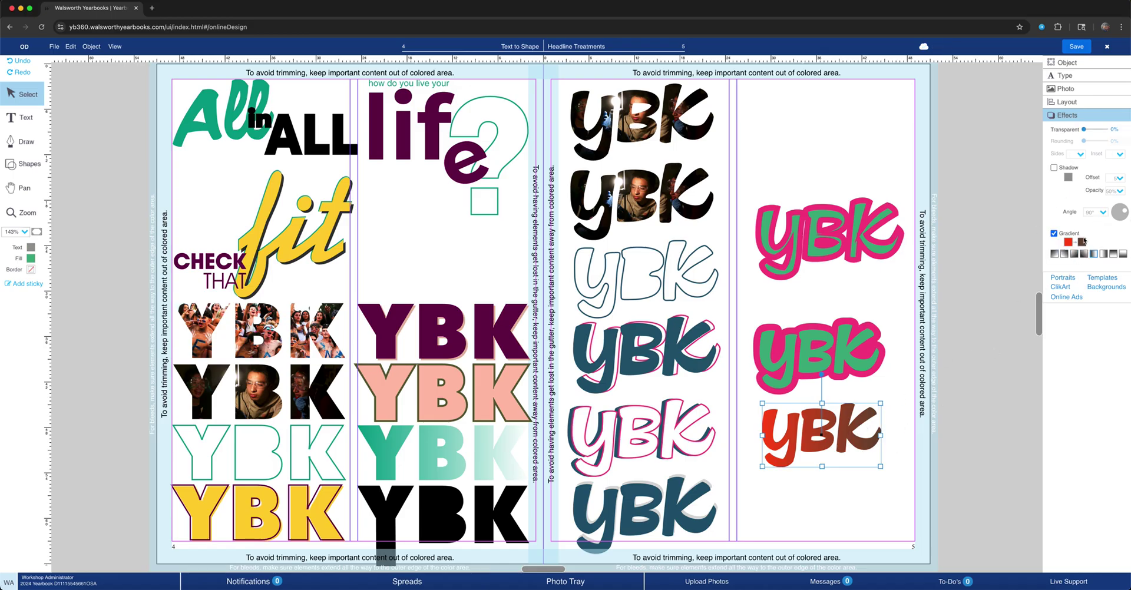
{"action": "left_click", "coordinate": [1083, 241]}
{"action": "left_click", "coordinate": [973, 213]}
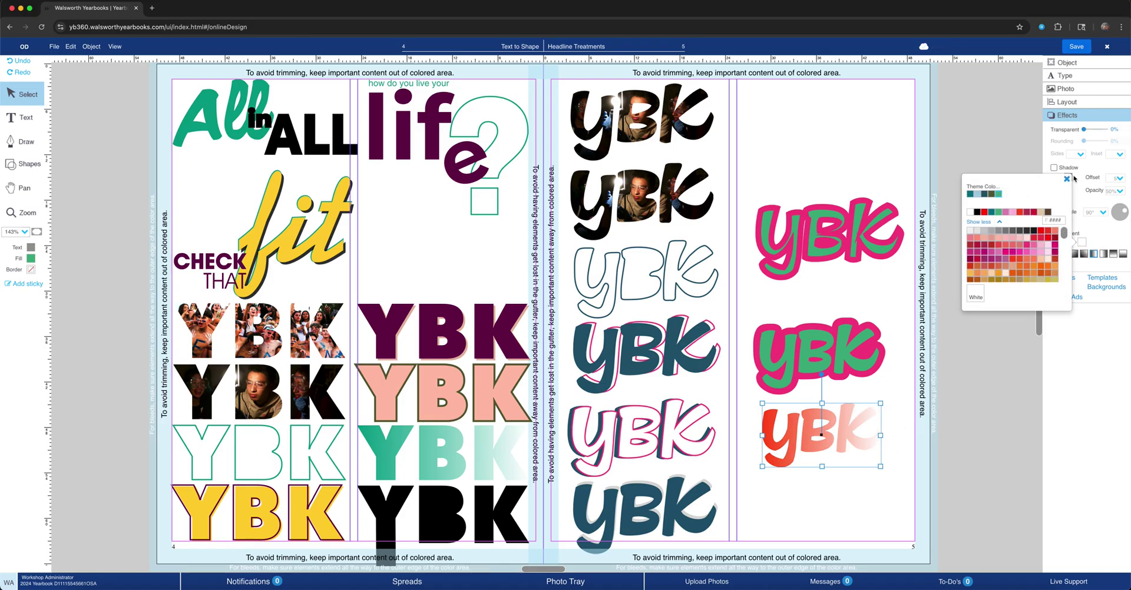
{"action": "left_click", "coordinate": [1067, 179]}
{"action": "left_click", "coordinate": [800, 440]}
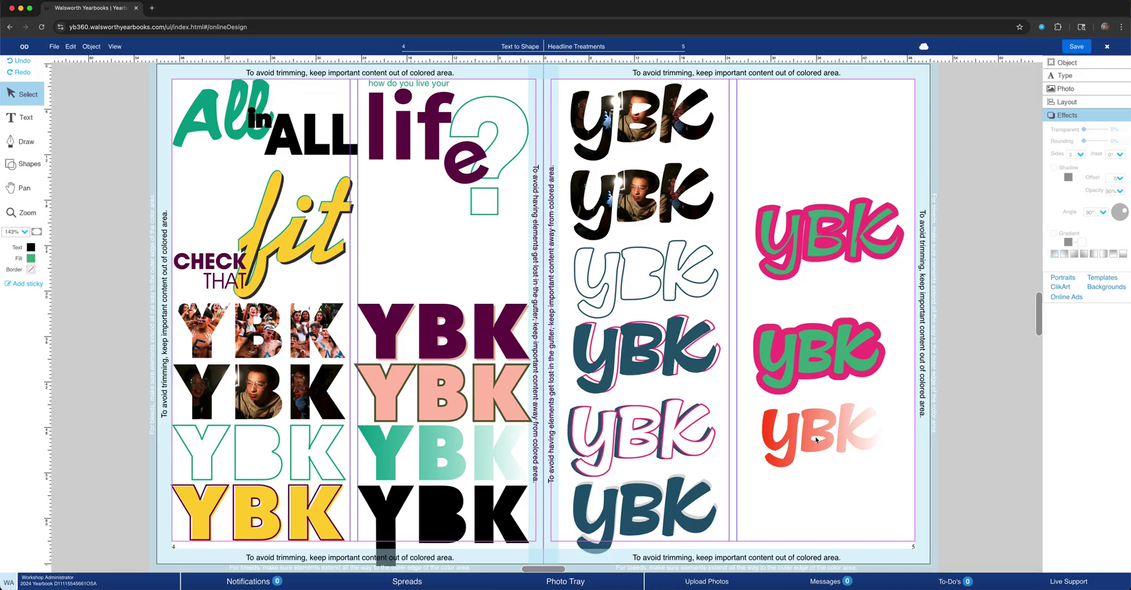
Edit the path of the black YBK to stretch the Y's stem farther down, save the path and deselect the headline.
{"action": "left_click", "coordinate": [387, 540]}
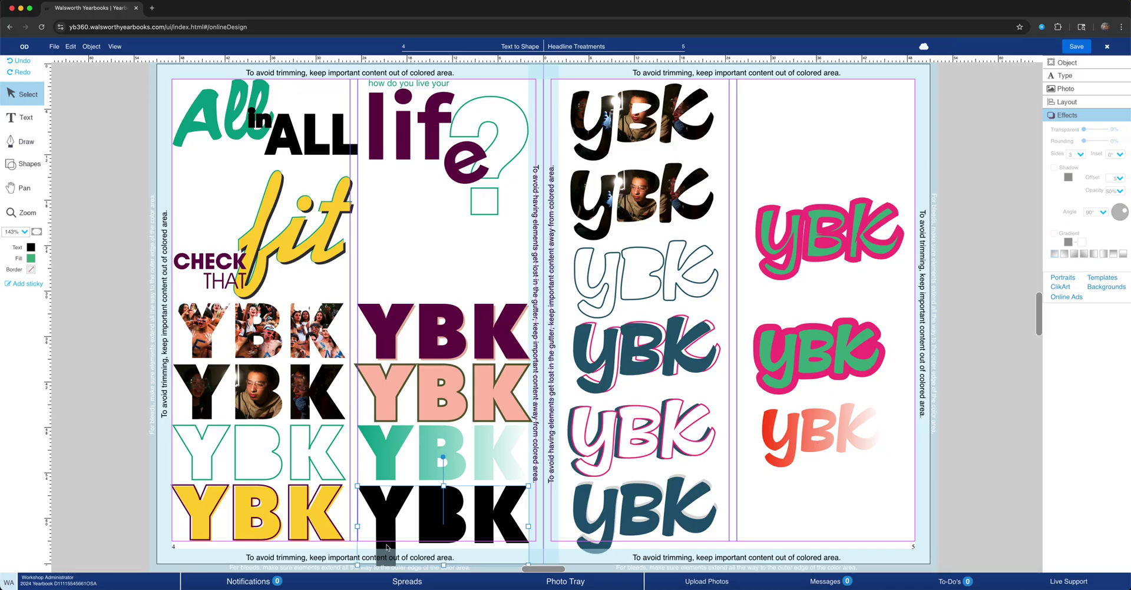
{"action": "double_click", "coordinate": [388, 513]}
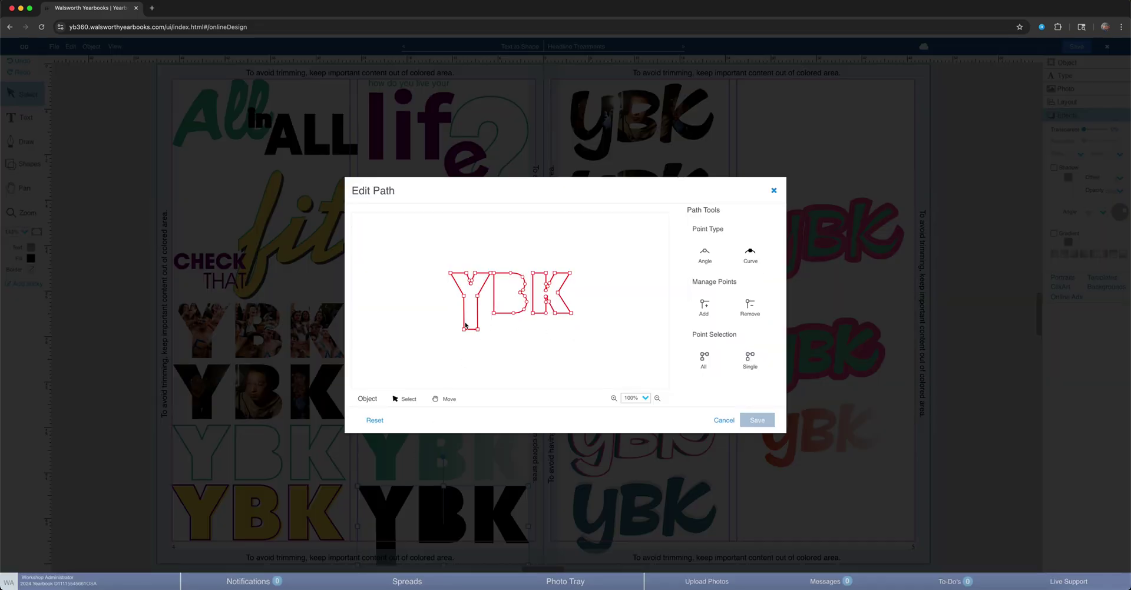
{"action": "left_click", "coordinate": [750, 357]}
{"action": "left_click", "coordinate": [476, 331]}
{"action": "left_click_drag", "start_coordinate": [478, 334], "coordinate": [466, 361]}
{"action": "left_click", "coordinate": [757, 420]}
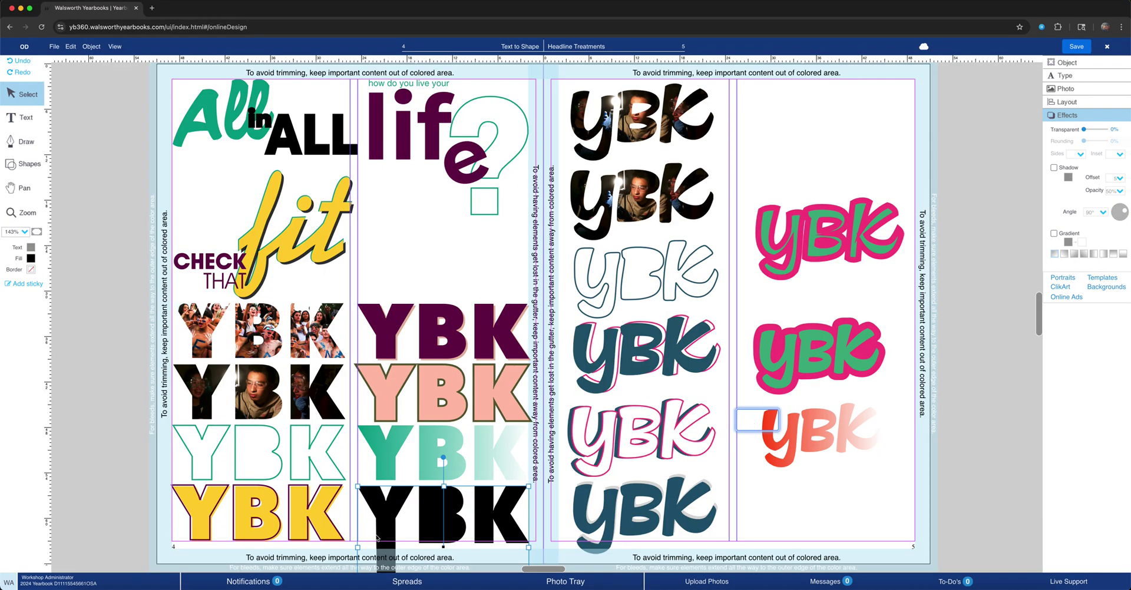
{"action": "left_click", "coordinate": [387, 481]}
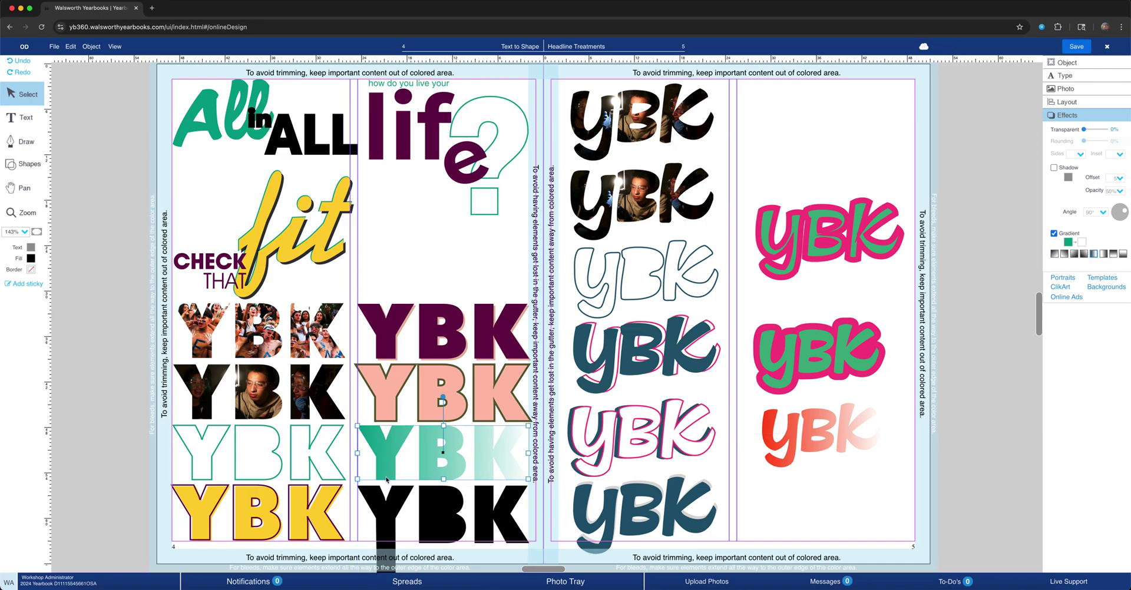
{"action": "left_click", "coordinate": [387, 519]}
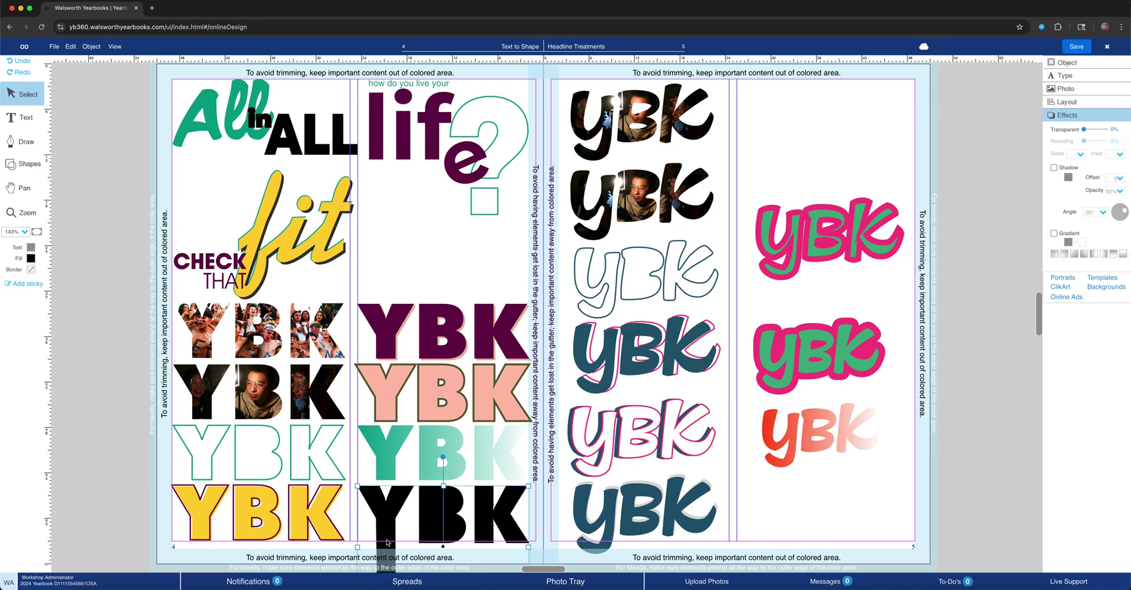
{"action": "left_click", "coordinate": [808, 501]}
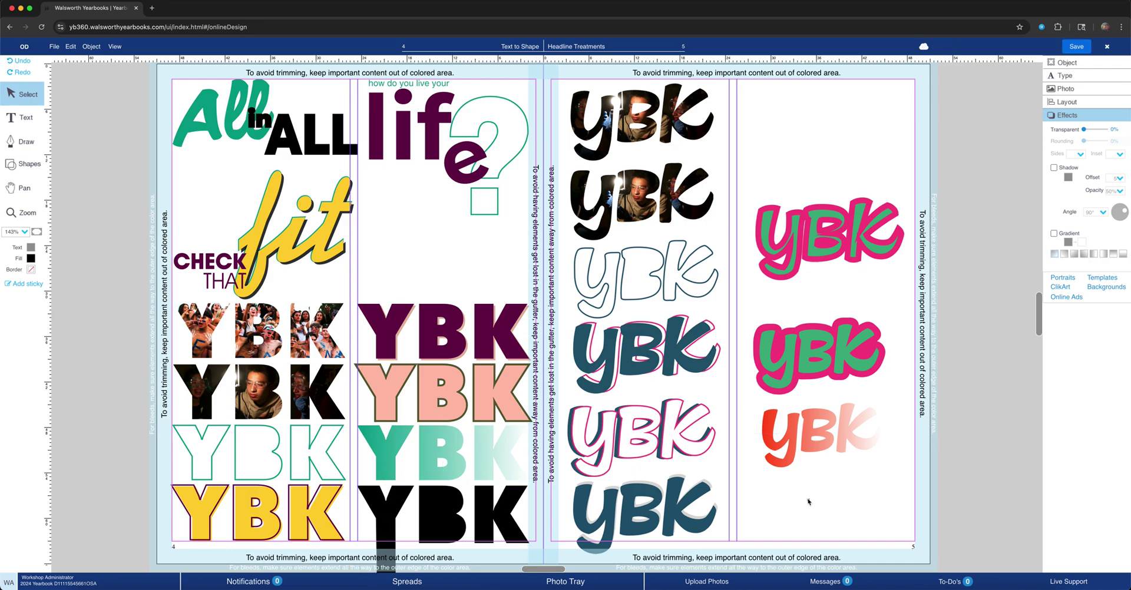